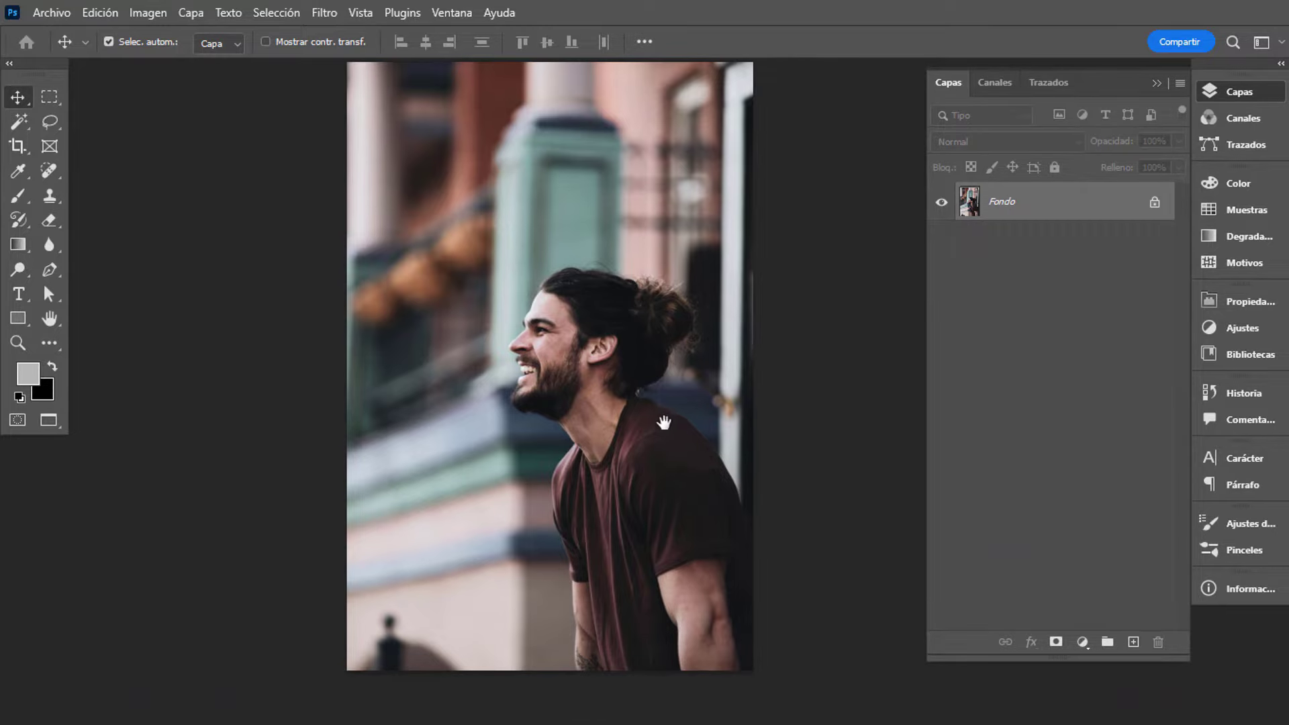
Zoom in on the man's head and neck and move the Contextual Task Bar onto the canvas.
scroll(662, 417, "down", 2)
left_click_drag(575, 382, 610, 386)
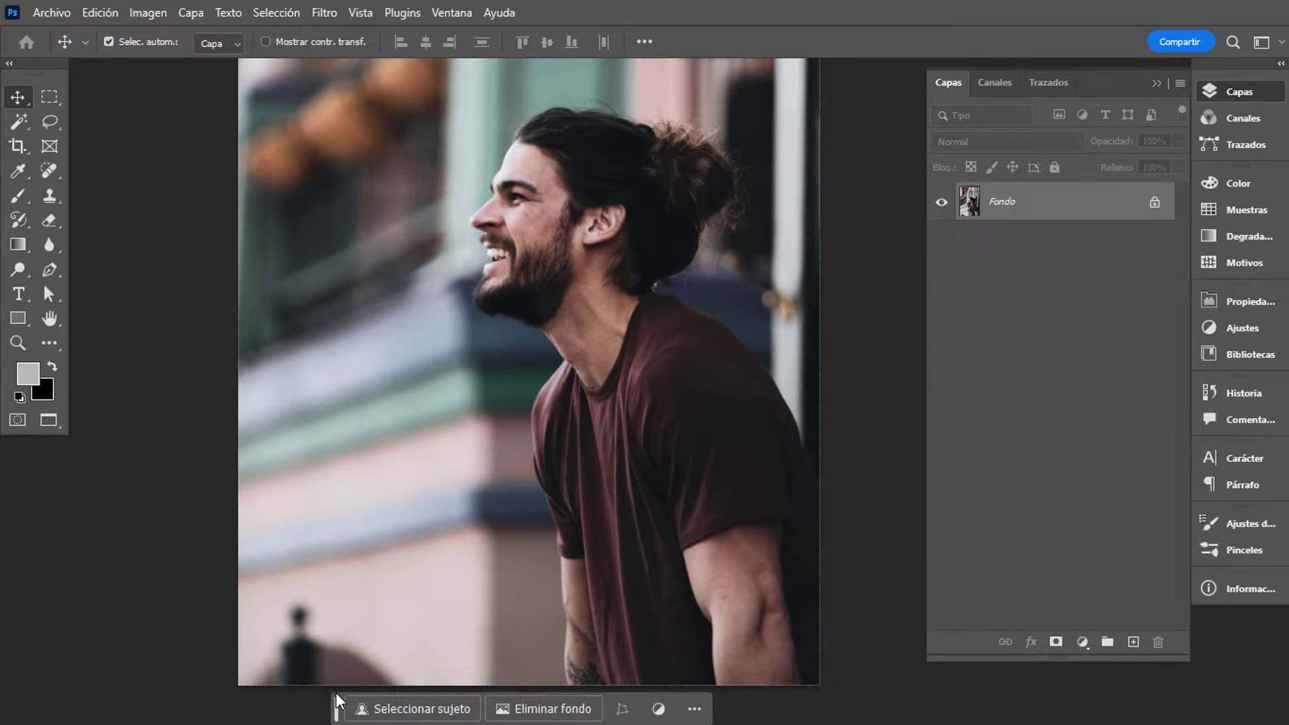
left_click_drag(336, 691, 366, 432)
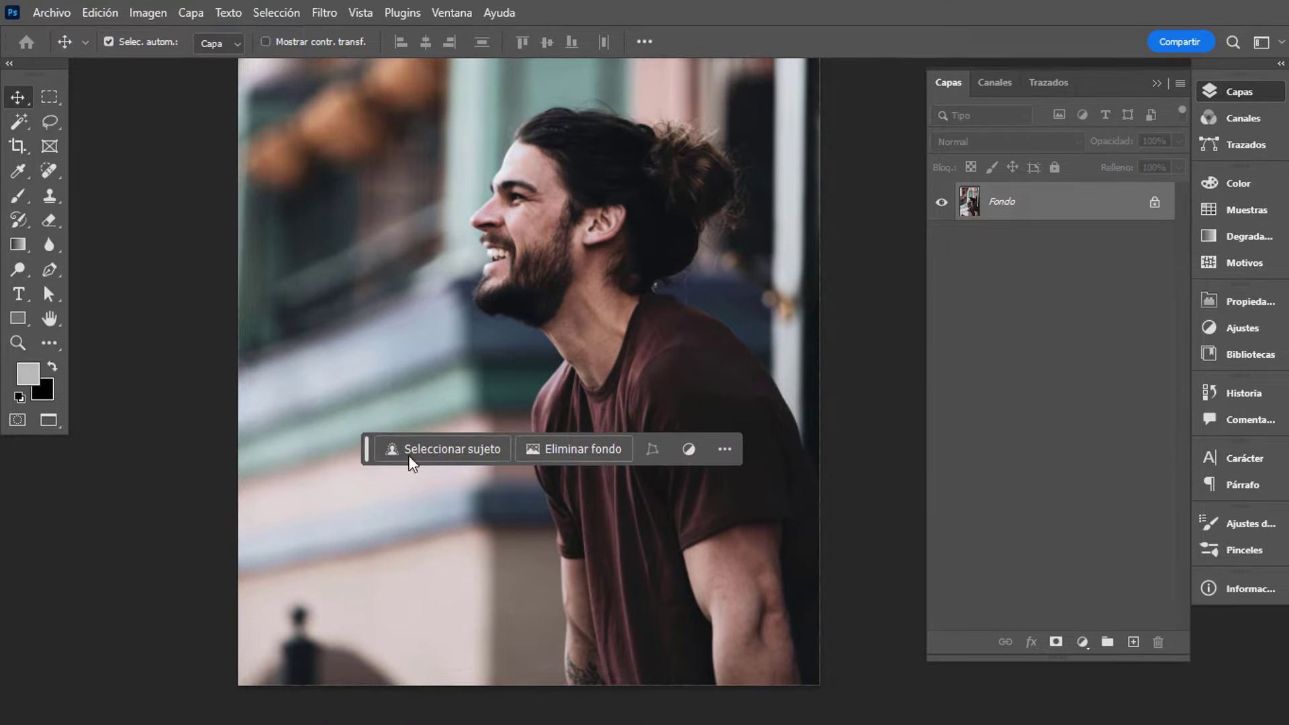
Remove the photo's background, shift the cut-out man left, and deselect his layer.
left_click(546, 453)
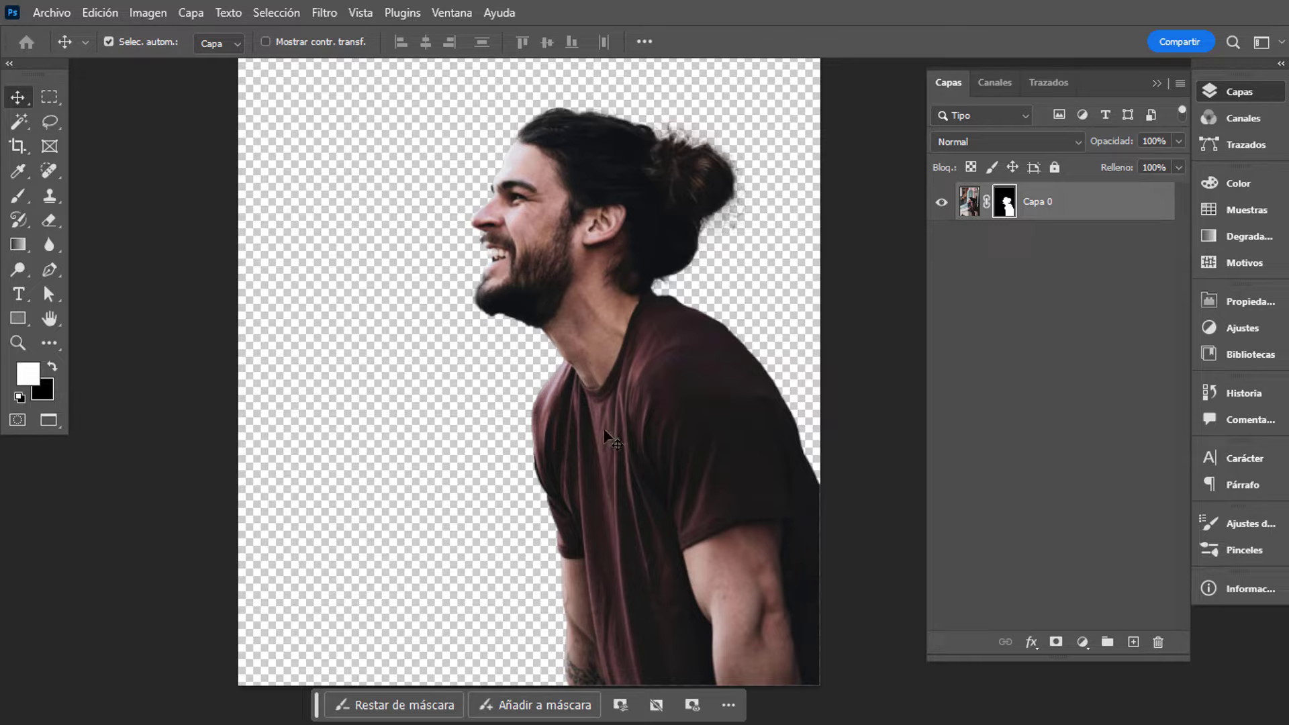
left_click_drag(619, 423, 544, 422)
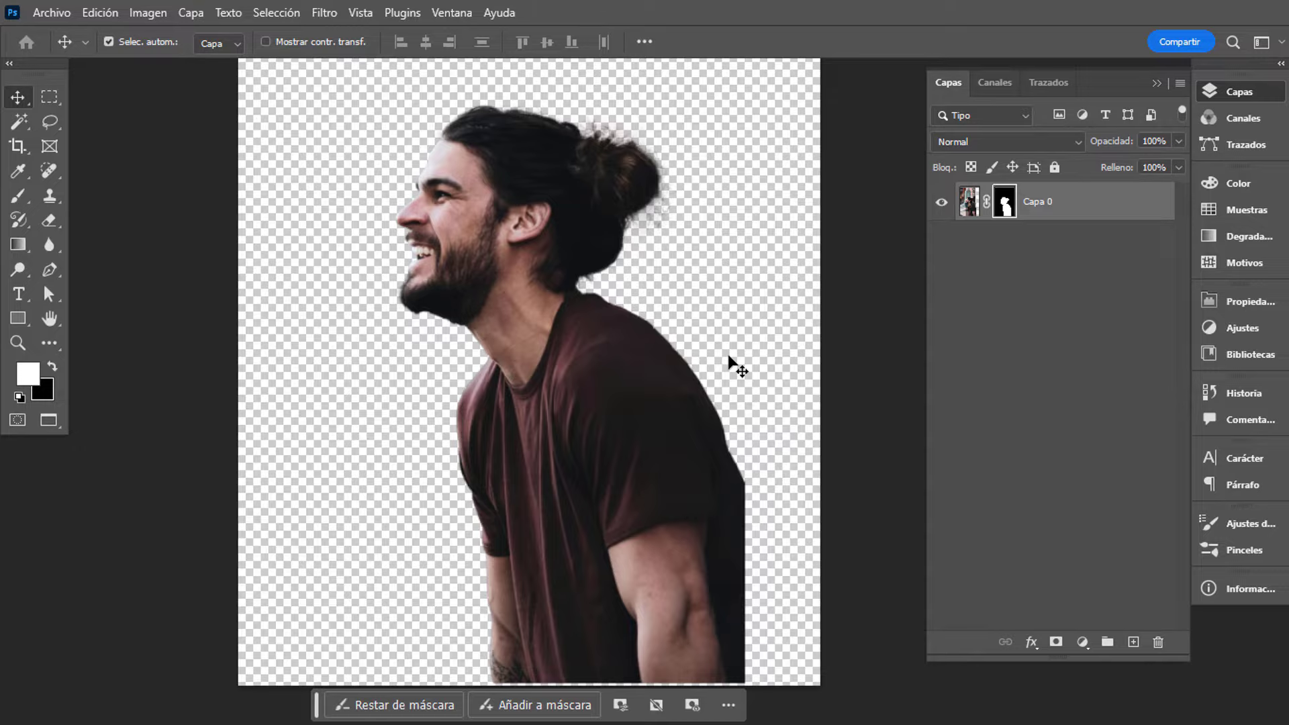
left_click(1029, 428)
left_click(1085, 588)
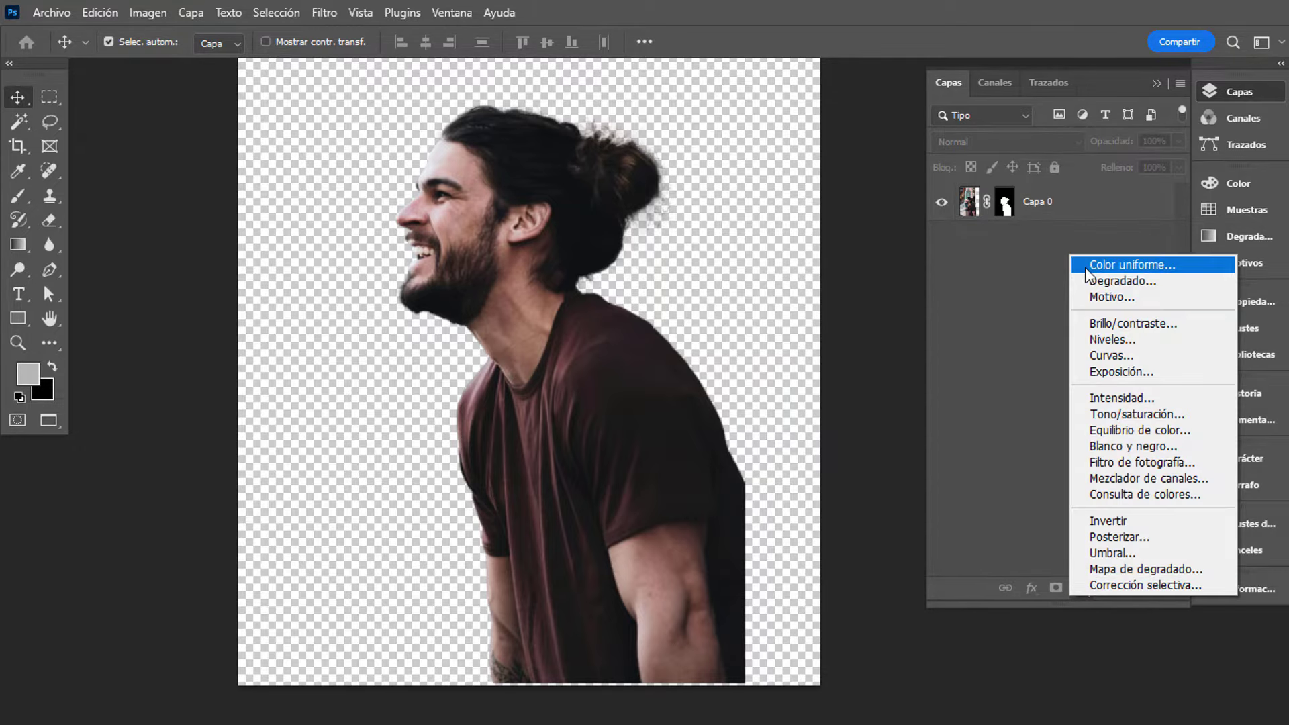
Add a Color uniforme fill layer with hex e2e1dc and place it below Capa 0.
left_click(1115, 264)
left_click(1017, 654)
type("ffffff")
left_click_drag(1021, 658, 957, 643)
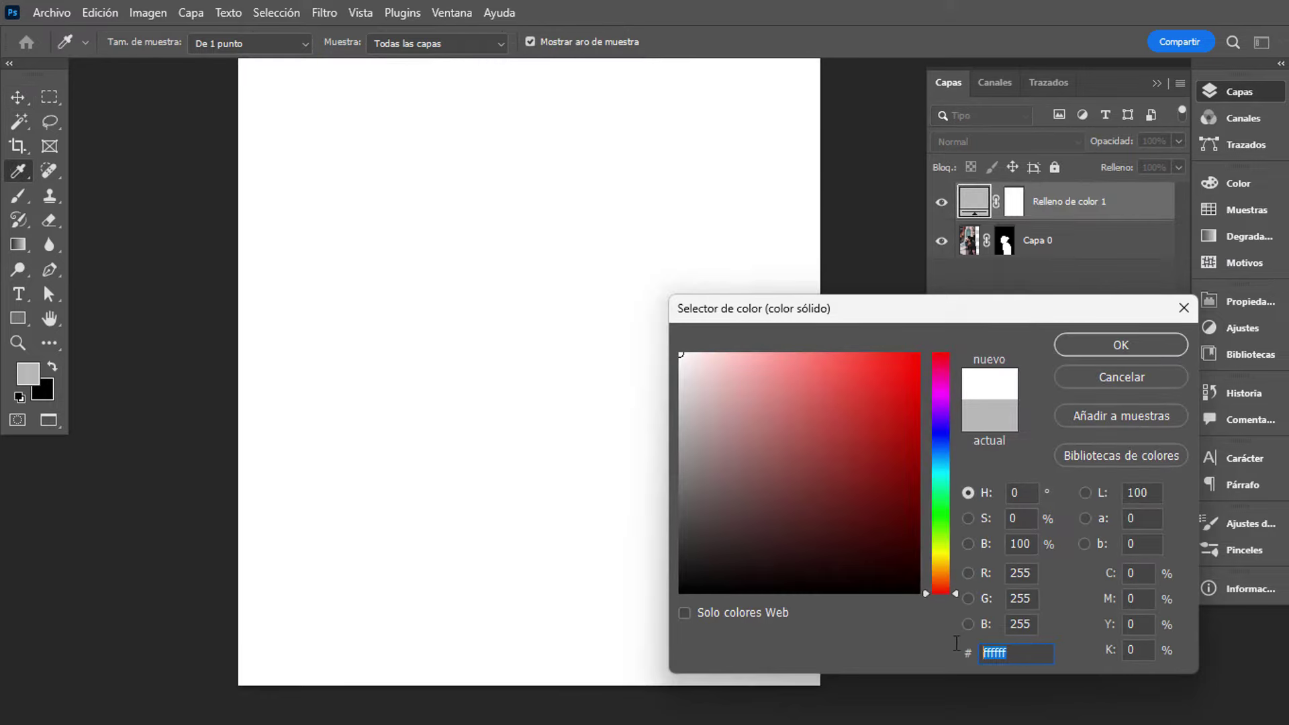
type("e2e1dc")
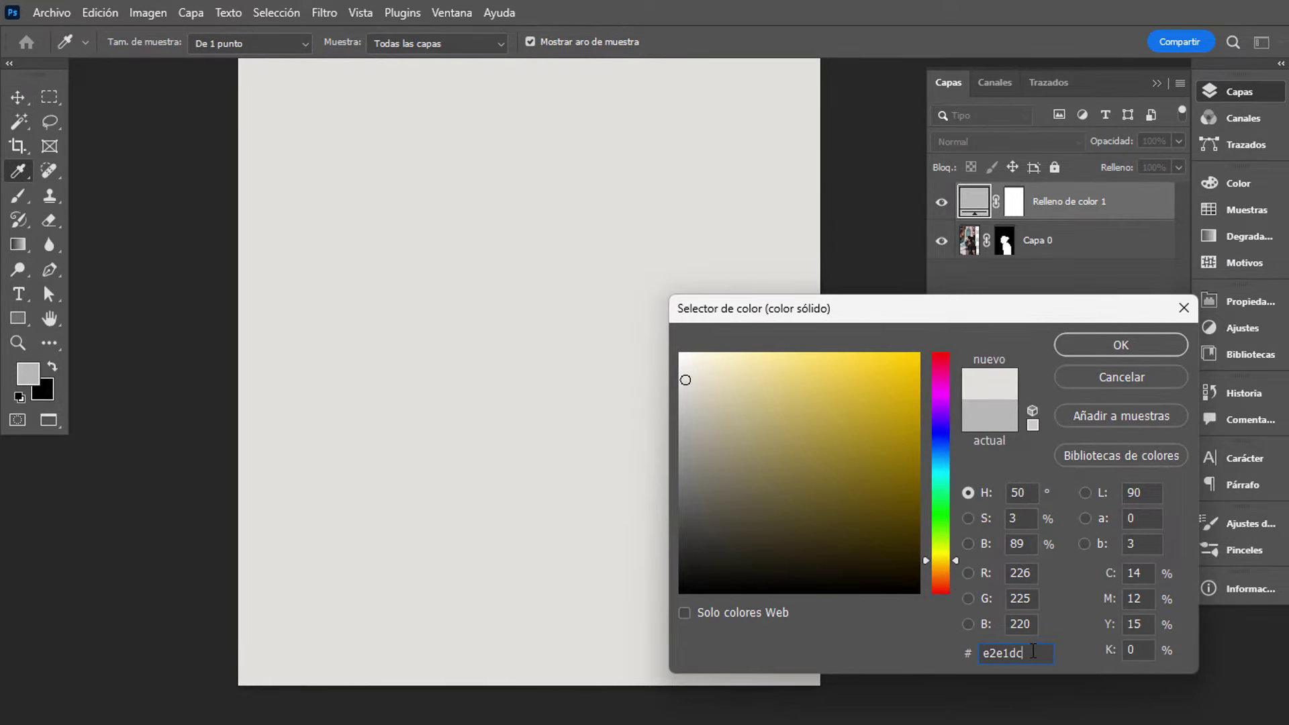
left_click_drag(1032, 651, 977, 639)
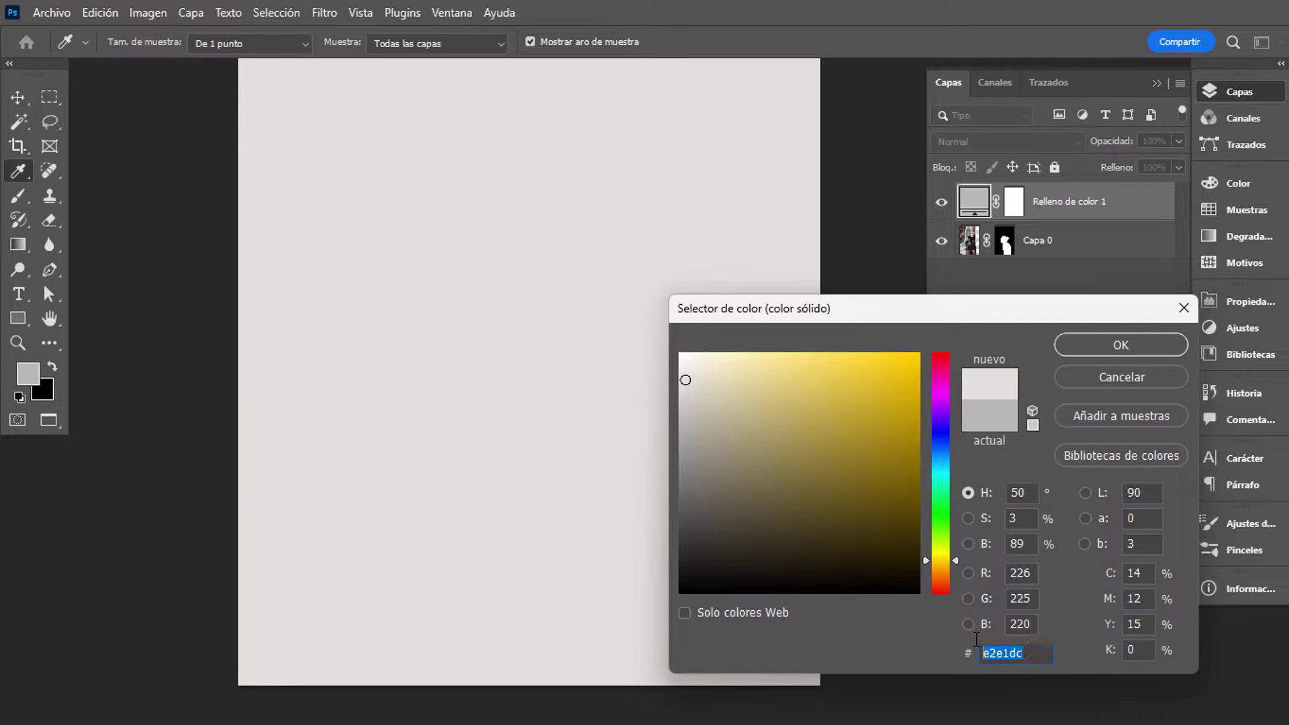
left_click(1067, 345)
left_click_drag(1070, 202, 1072, 259)
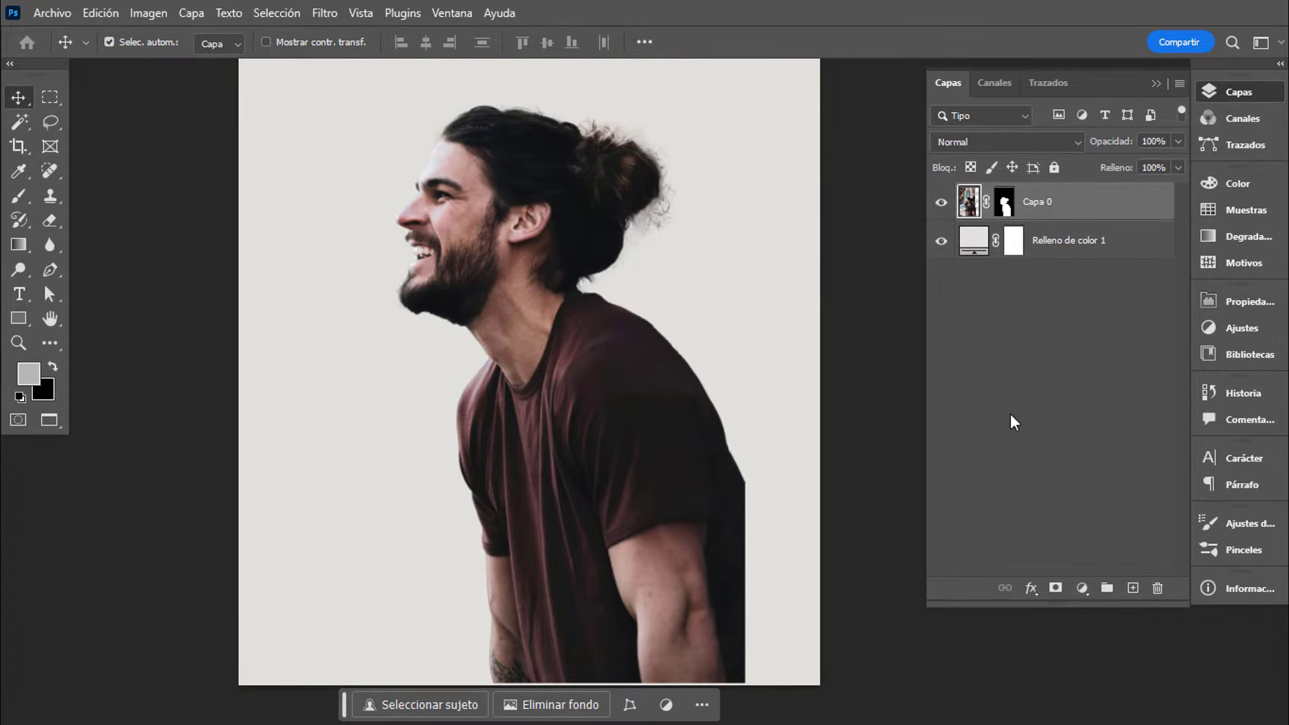
Duplicate the man as a smart object, move Capa 0 below the fill, and duplicate the copy.
key("ctrl+j")
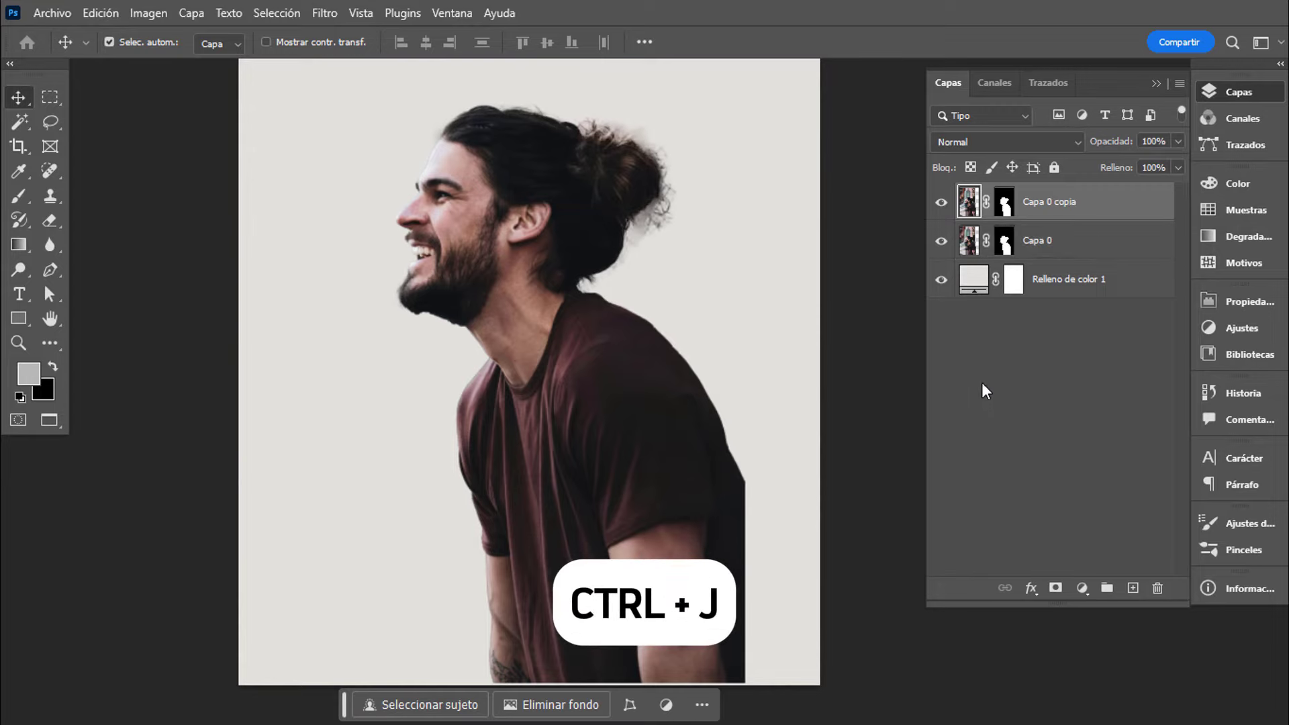
right_click(1098, 201)
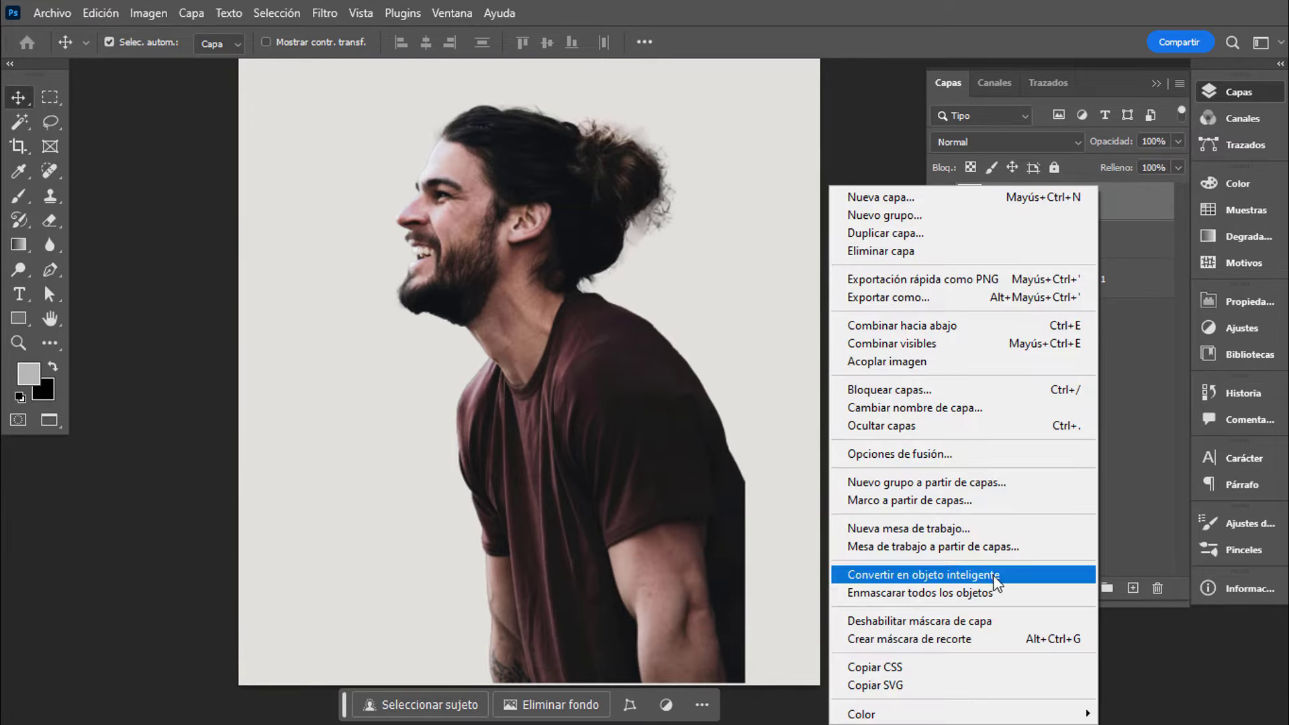
left_click(994, 575)
left_click_drag(1104, 242, 1105, 302)
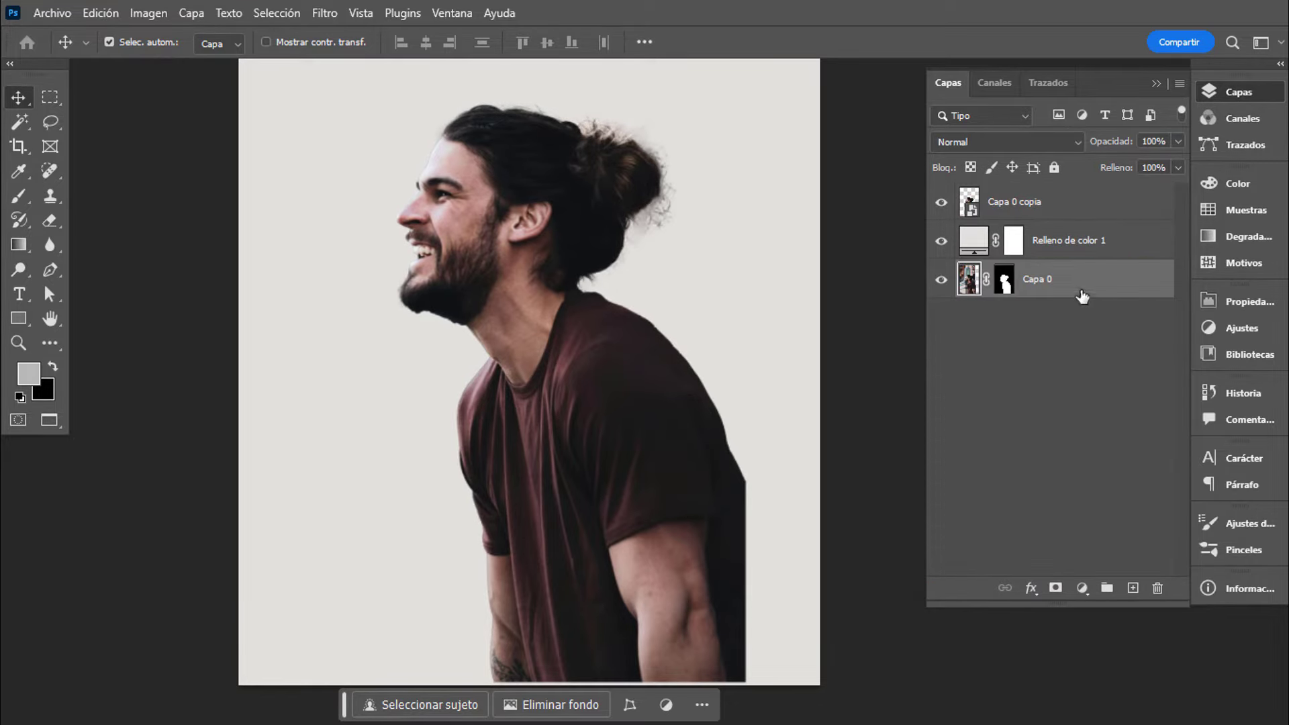
left_click(1054, 205)
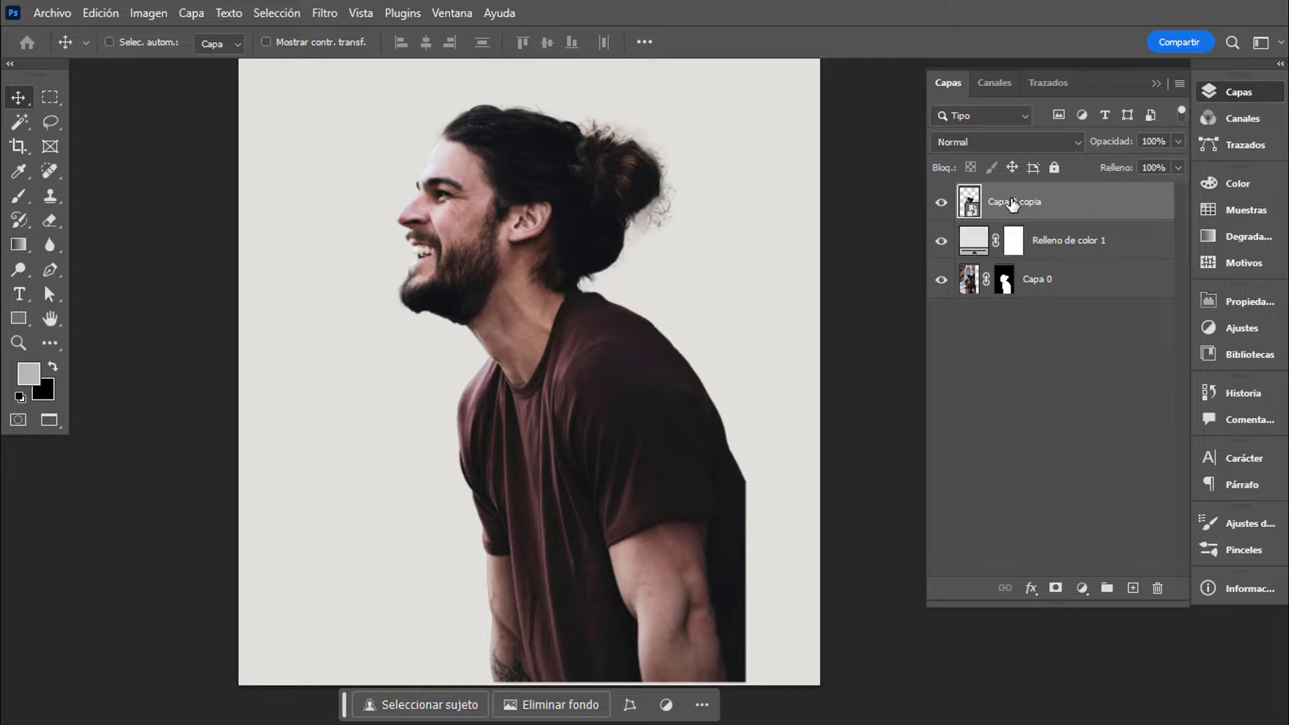
key("ctrl+j")
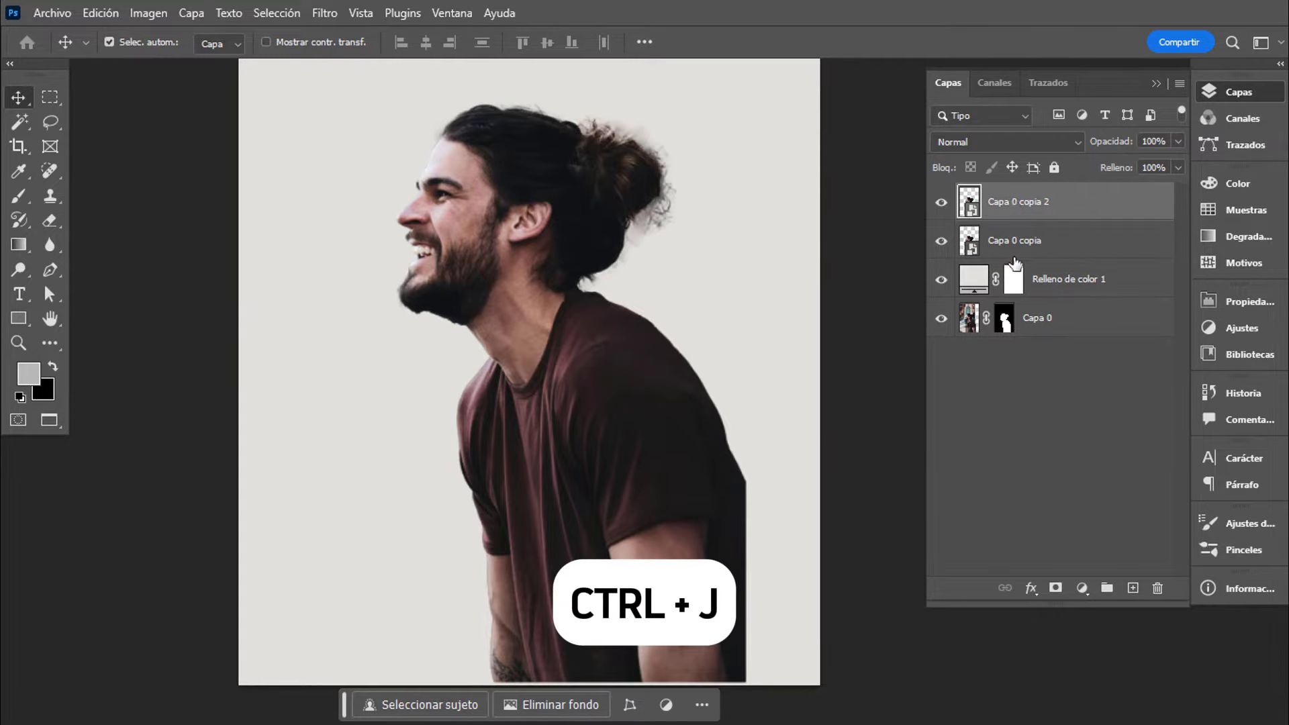
Rename the copies delante and atrás, then hide atrás and the original Capa 0.
double_click(995, 203)
type("delante")
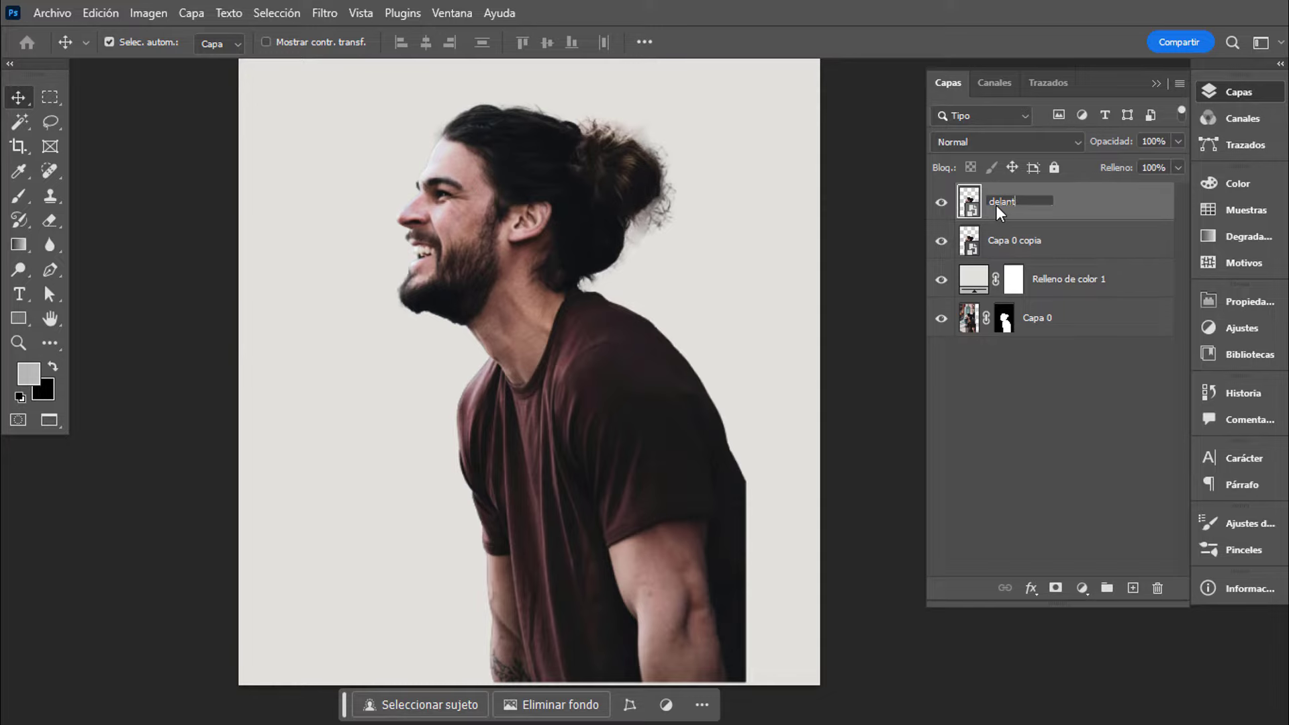
key("Return")
double_click(998, 241)
type("atrás")
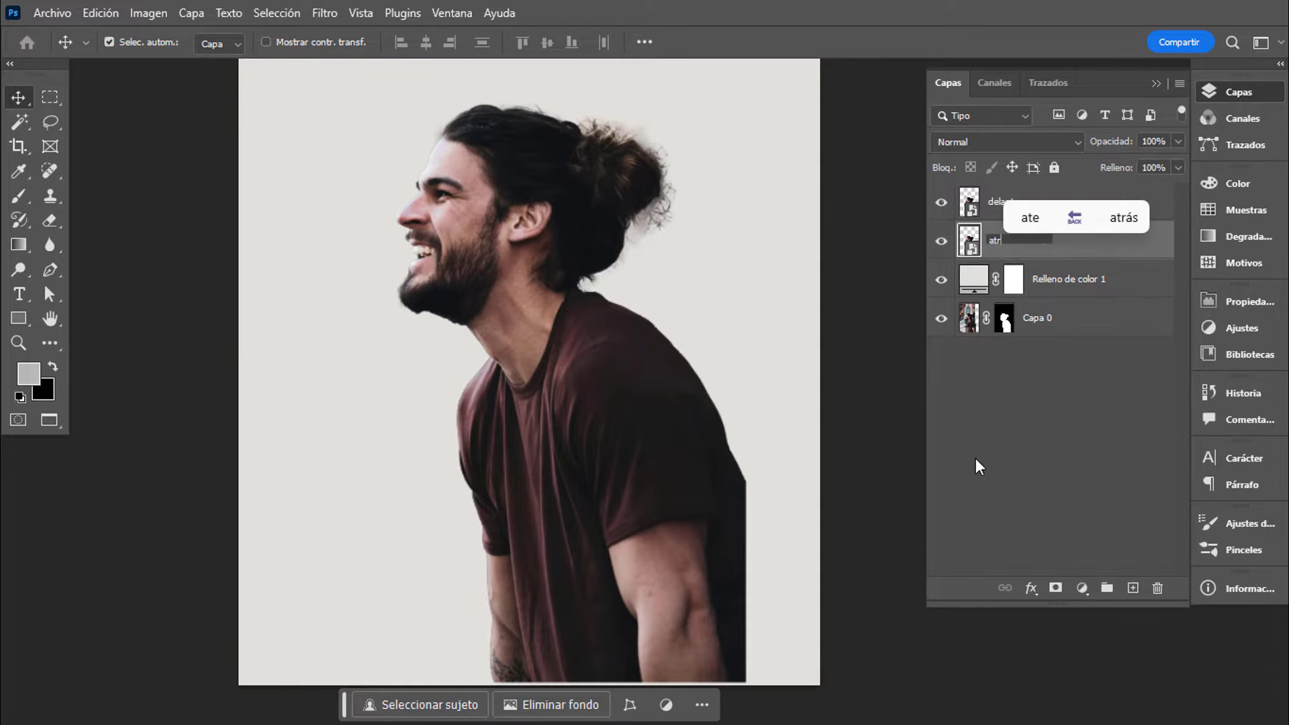
key("Return")
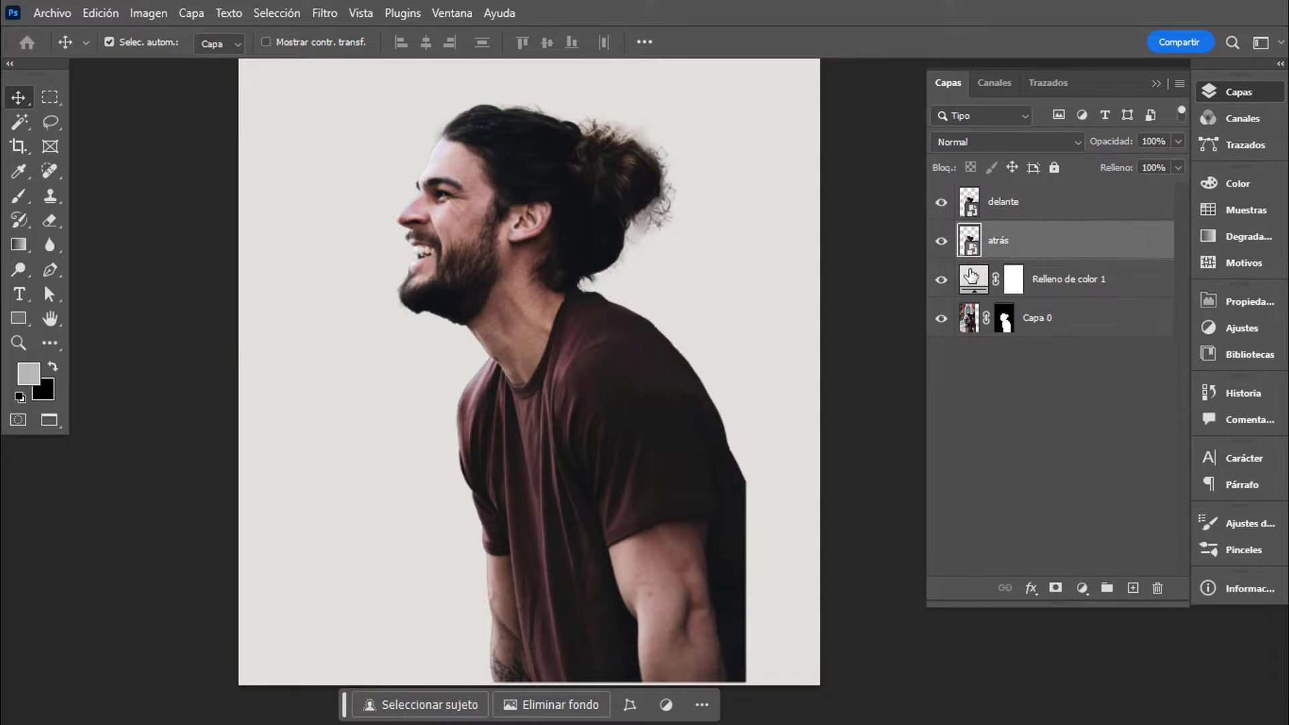
left_click(942, 241)
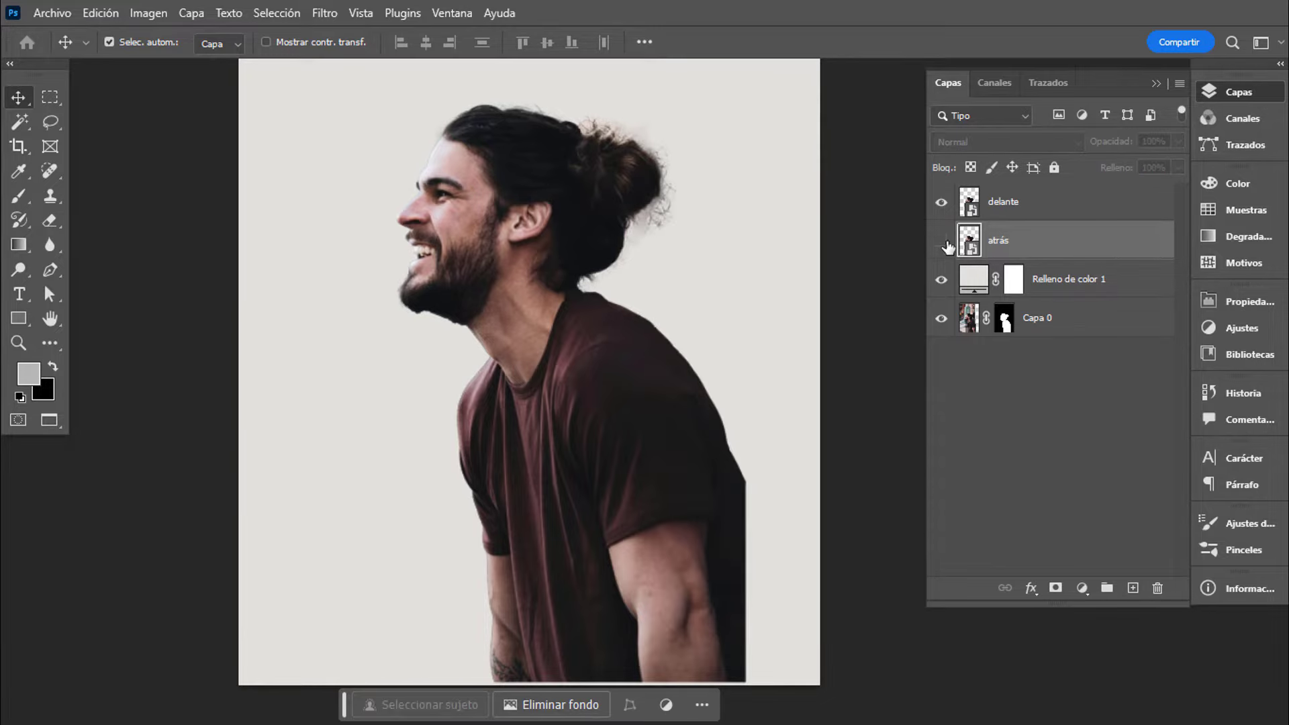
left_click(1068, 205)
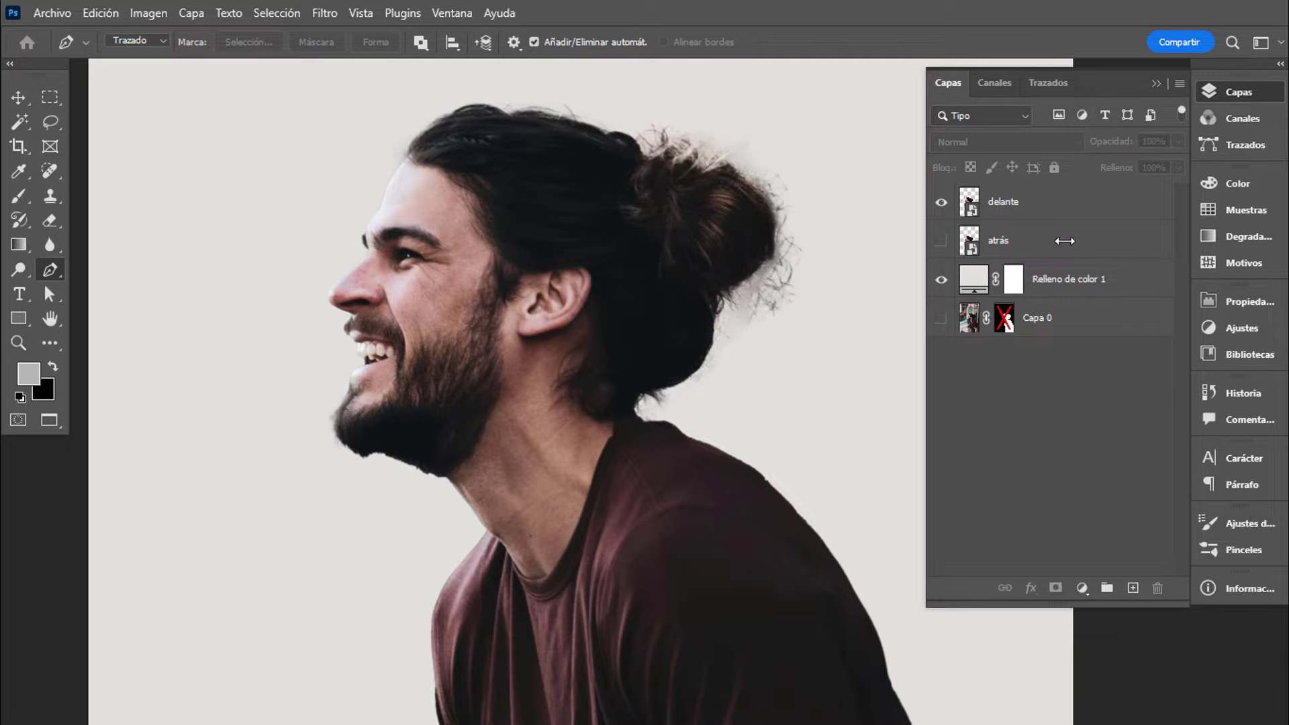
Add an empty layer named Guia delante above delante.
left_click(1068, 212)
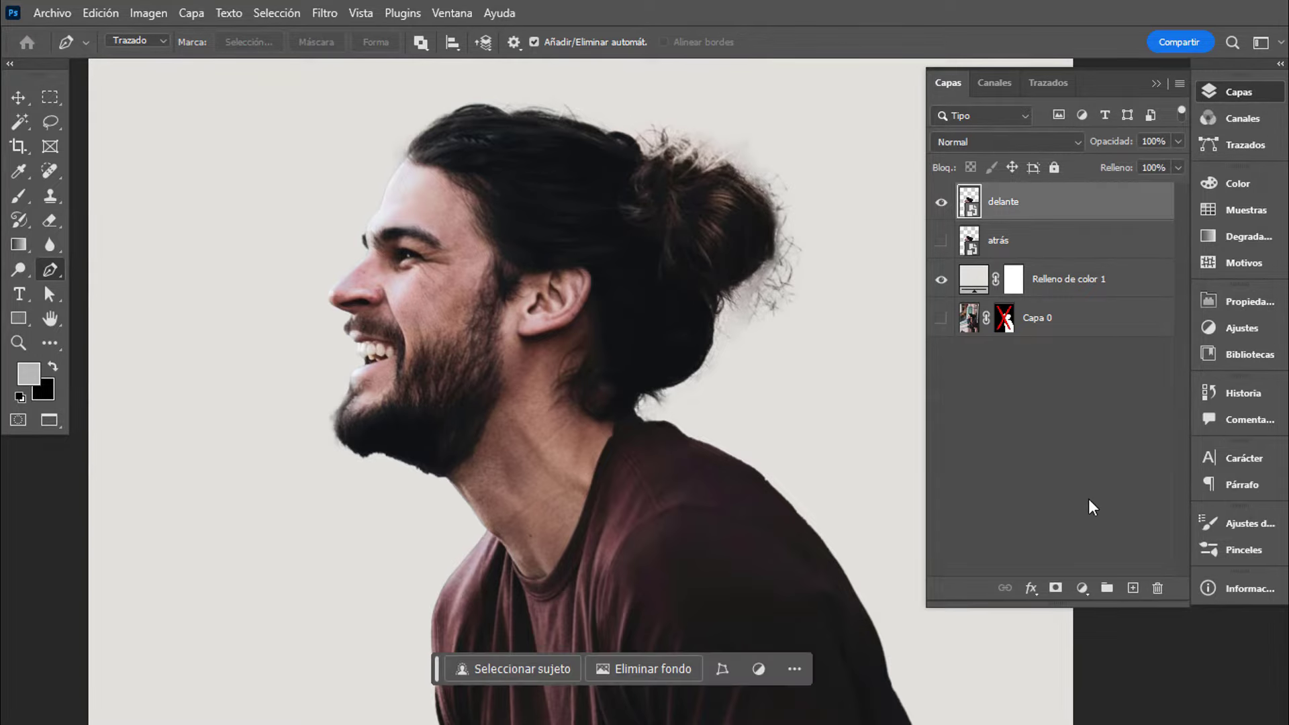
left_click(1132, 588)
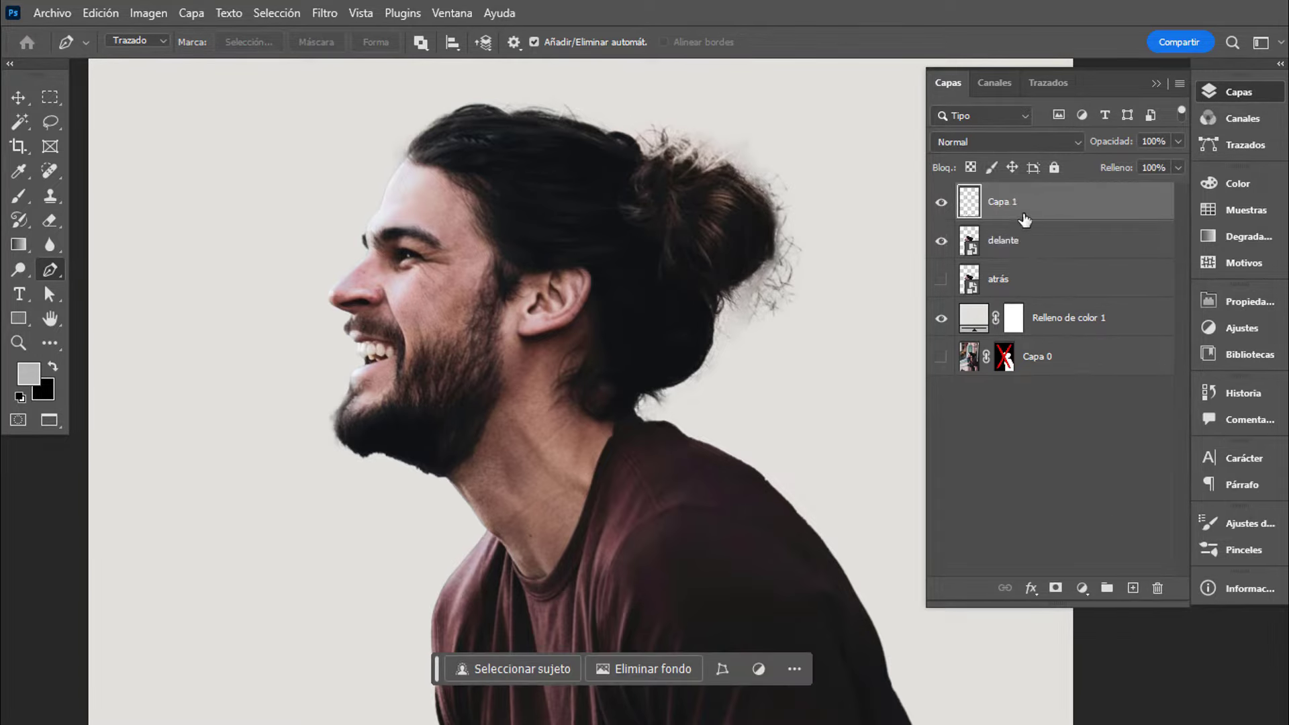
double_click(1004, 202)
type("Guia delante")
key("Return")
Set up a hard 15 px brush and pick magenta f600ff as the foreground colour.
left_click(24, 195)
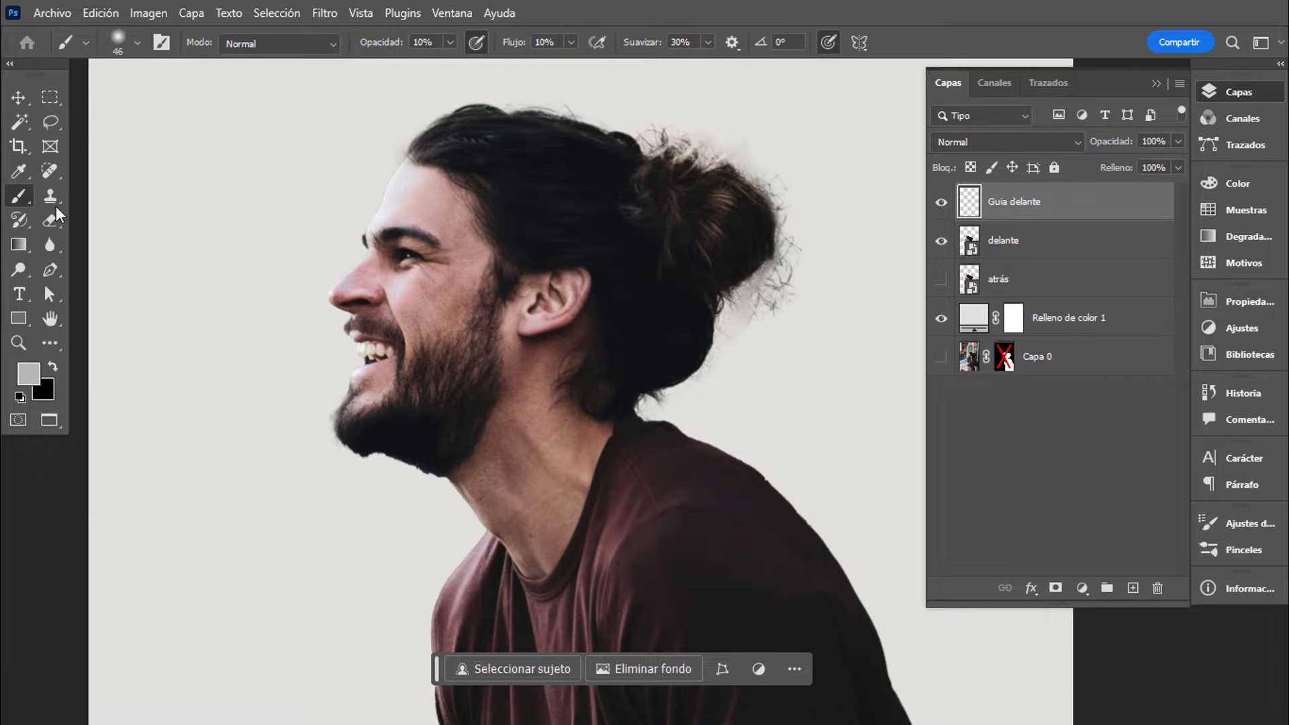
right_click(278, 268)
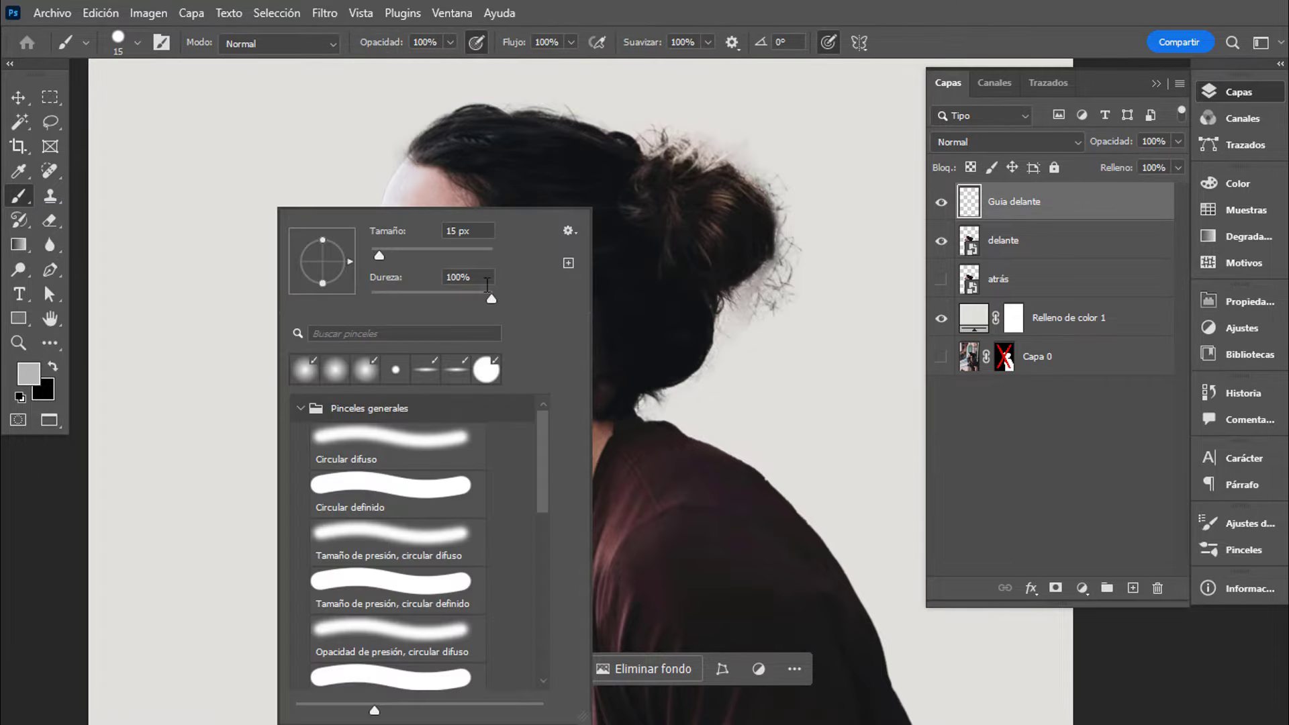
left_click(237, 274)
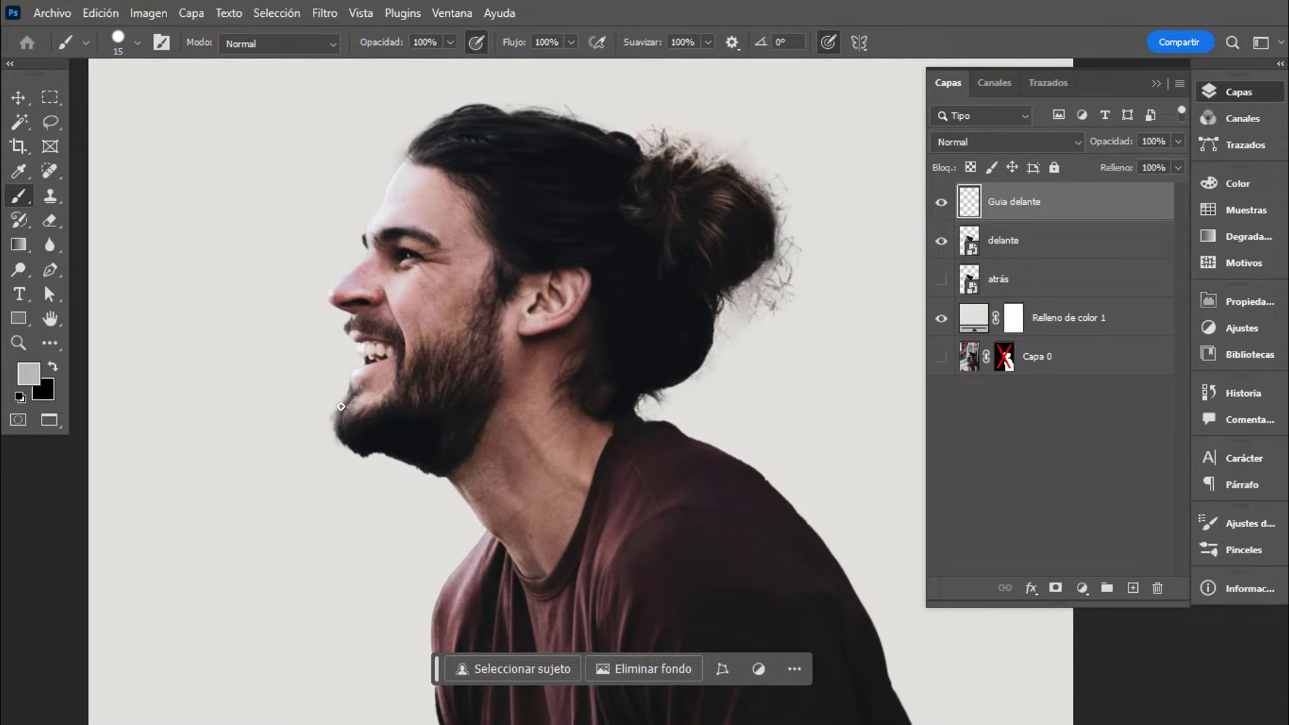
key("x")
left_click(28, 372)
left_click(940, 394)
left_click(920, 350)
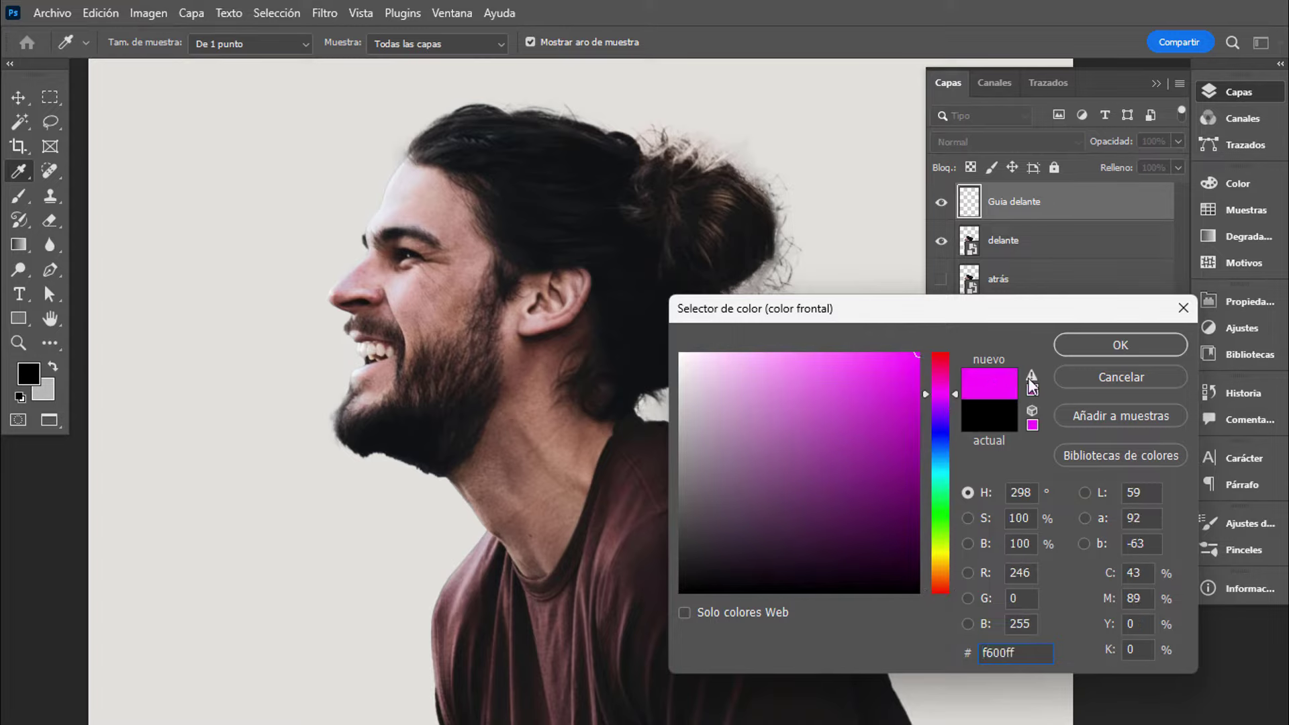
Paint magenta wavy guide strokes along the neck and jaw, plus a top band from bun to eye.
left_click(1098, 344)
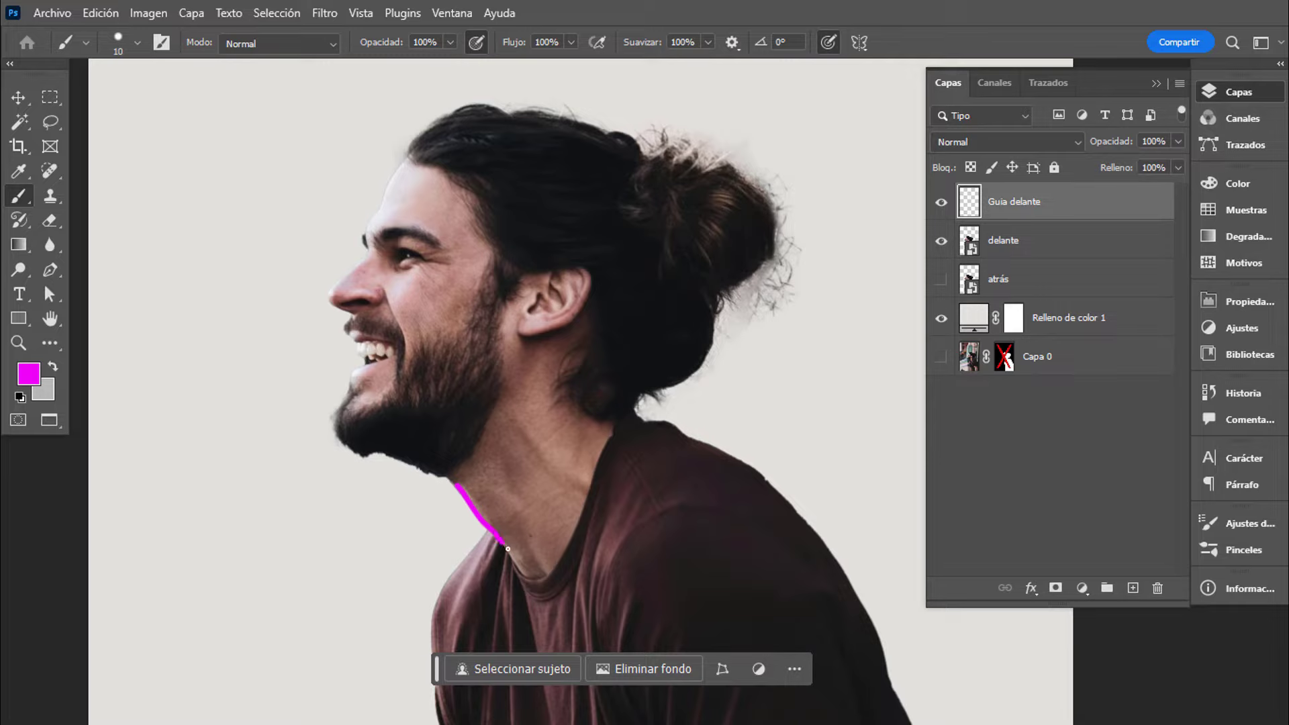
left_click_drag(591, 527, 635, 501)
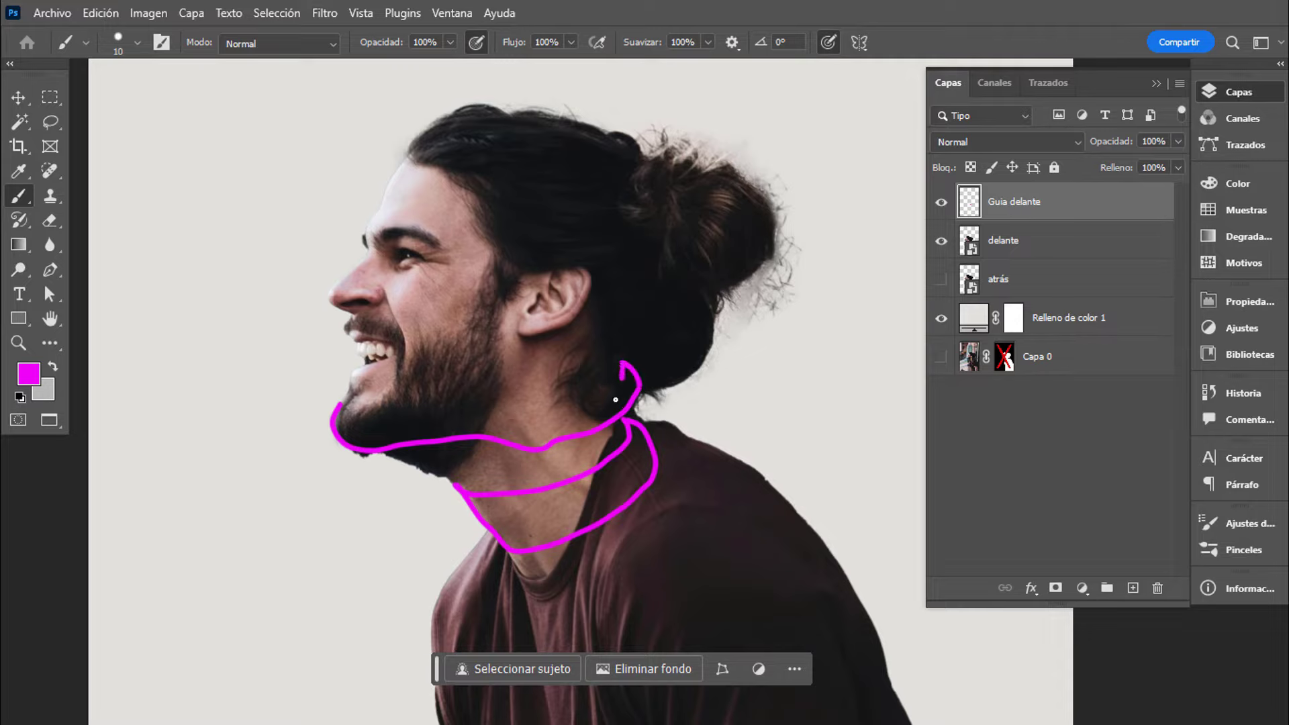
left_click_drag(567, 417, 372, 414)
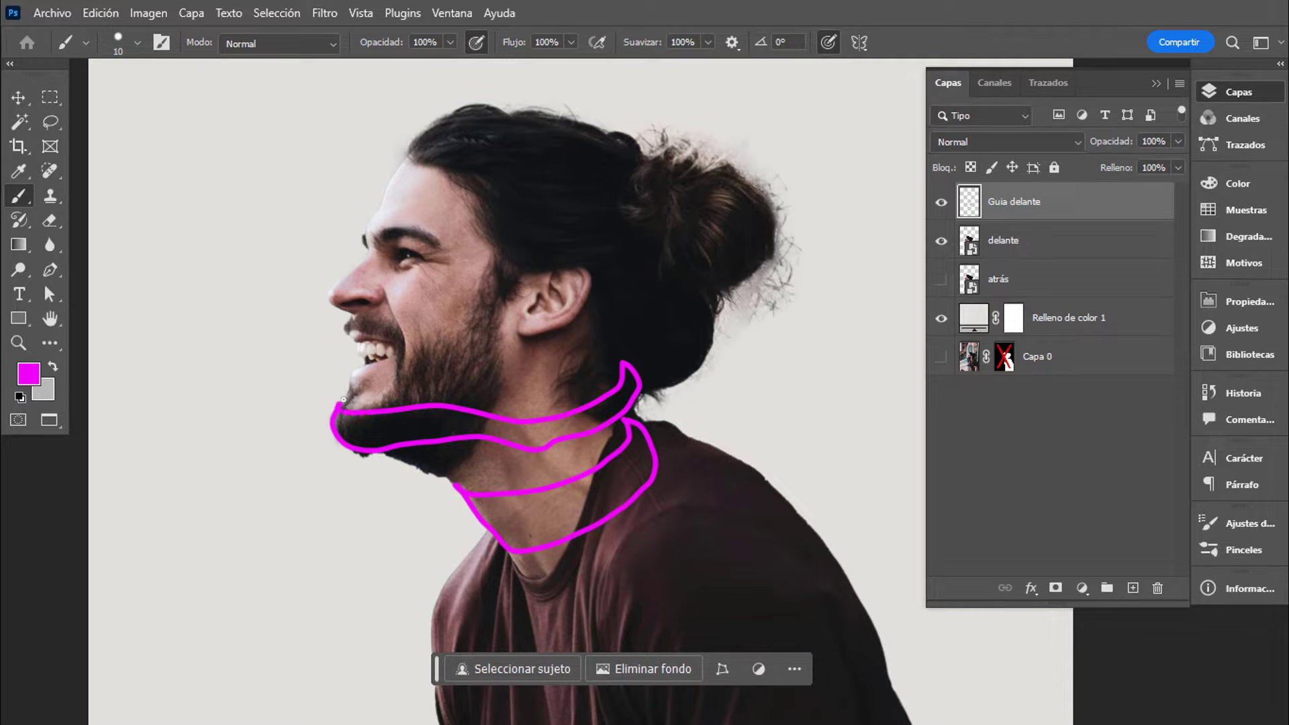
mouse_move(349, 318)
left_mouse_down()
mouse_move(430, 336)
mouse_move(644, 313)
mouse_move(699, 372)
mouse_move(604, 342)
mouse_move(376, 384)
mouse_move(329, 345)
mouse_move(350, 321)
left_mouse_up()
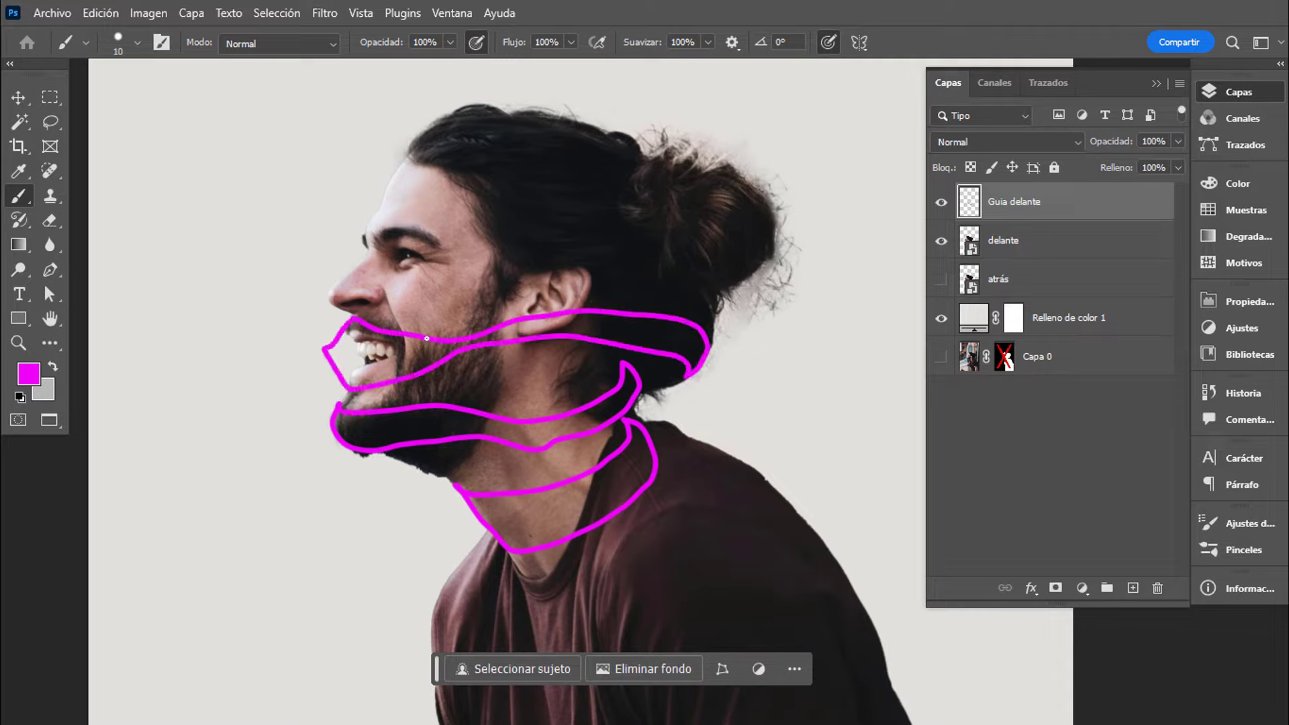
mouse_move(347, 273)
left_mouse_down()
mouse_move(396, 290)
mouse_move(722, 272)
mouse_move(700, 313)
mouse_move(538, 302)
mouse_move(356, 312)
mouse_move(351, 270)
left_mouse_up()
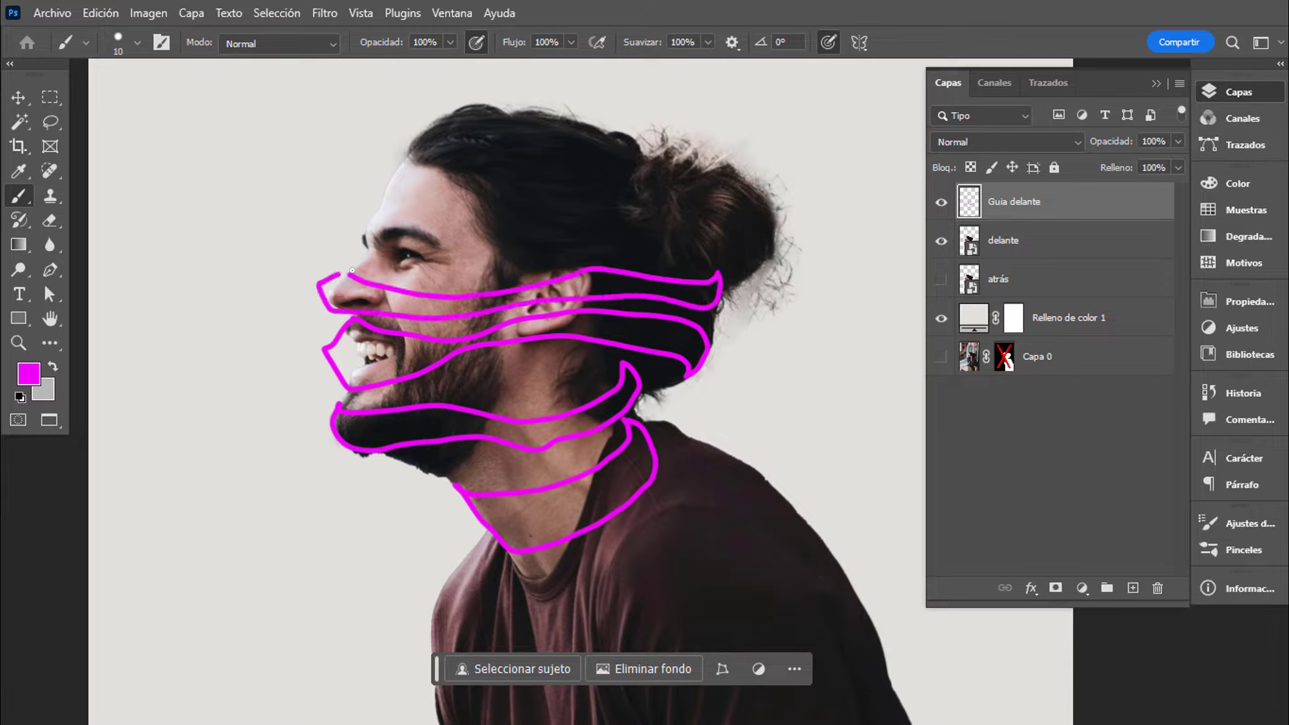
mouse_move(749, 232)
left_mouse_down()
mouse_move(757, 259)
mouse_move(367, 268)
mouse_move(344, 212)
mouse_move(633, 224)
mouse_move(753, 245)
mouse_move(753, 221)
left_mouse_up()
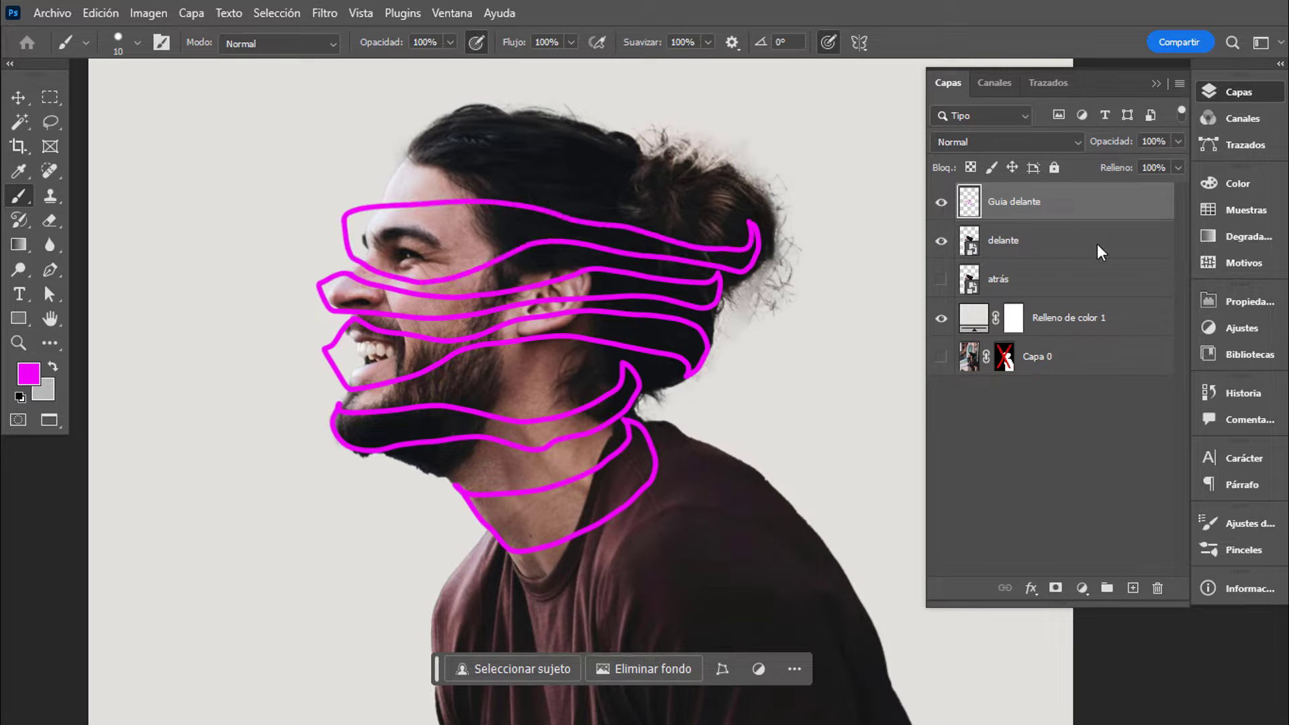
left_click(1081, 254)
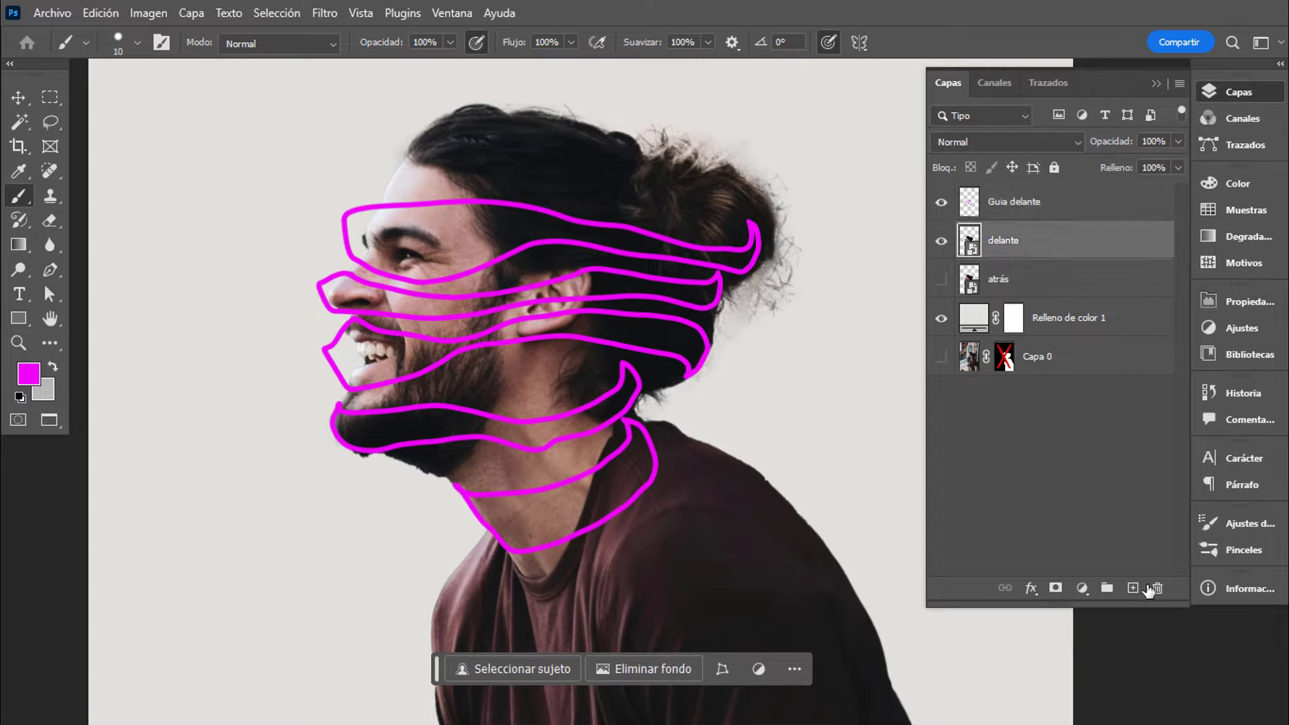
Add an empty layer named Guia detrás.
left_click(1133, 588)
double_click(1002, 240)
type("Guia detrás")
key("Return")
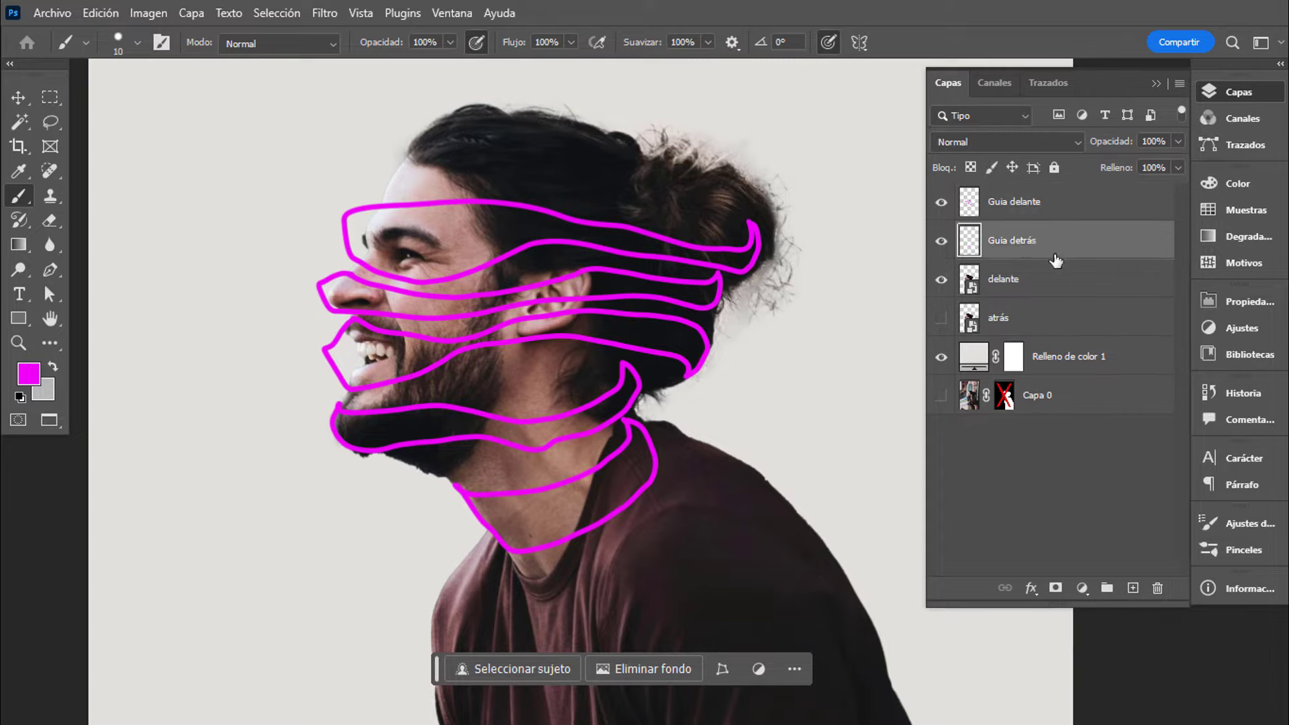
Fade Guia delante to 50% opacity, then make Guia detrás the active layer again.
left_click(1107, 187)
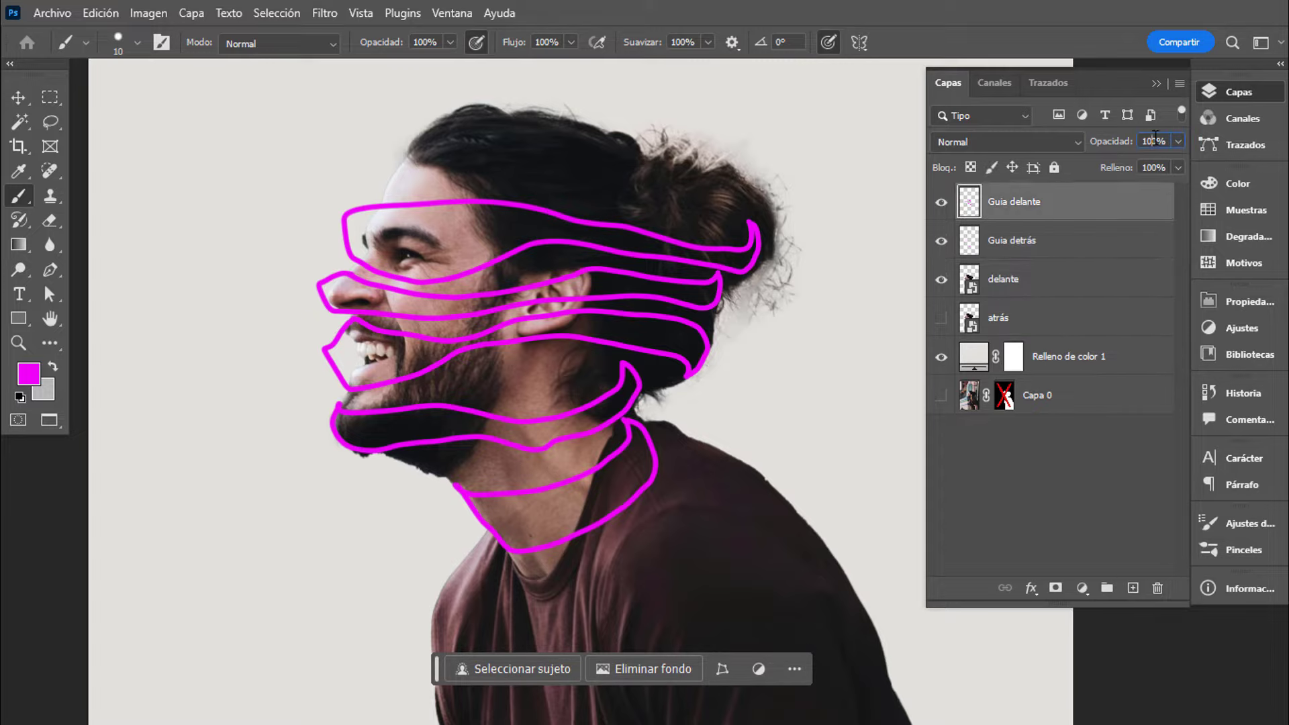
double_click(1153, 141)
type("50")
key("Return")
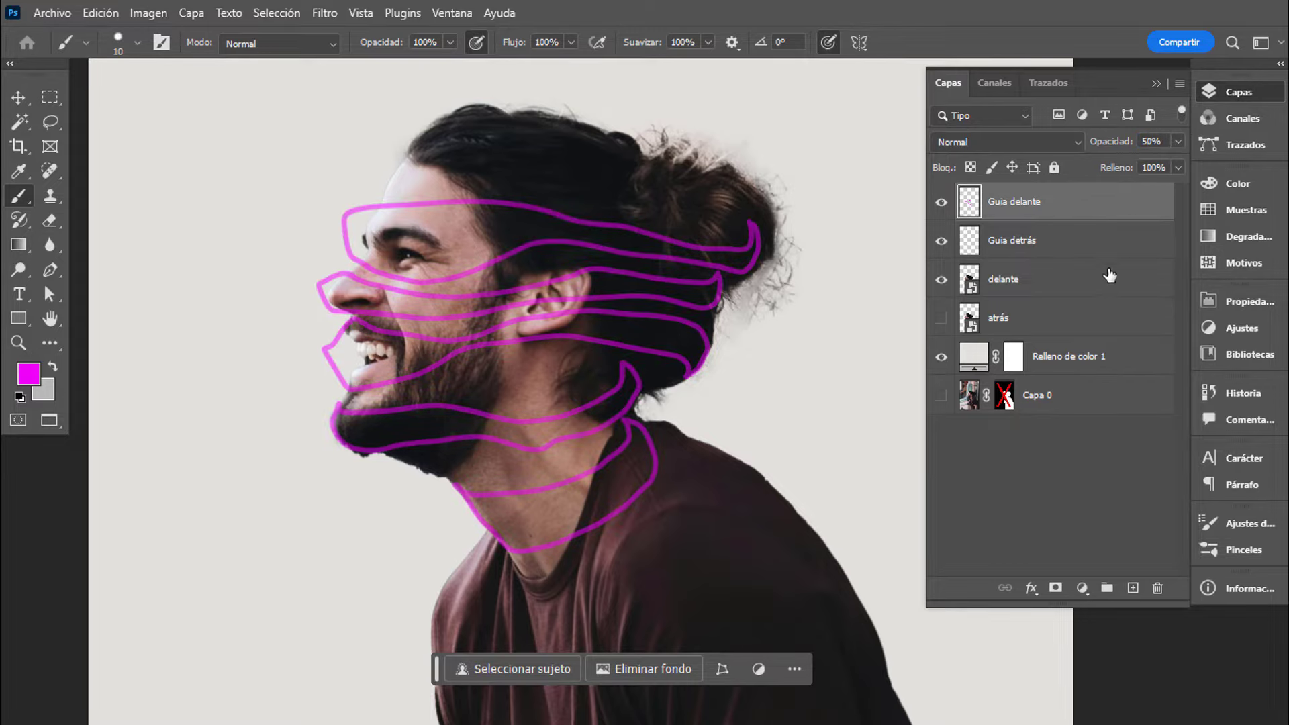
left_click(1060, 238)
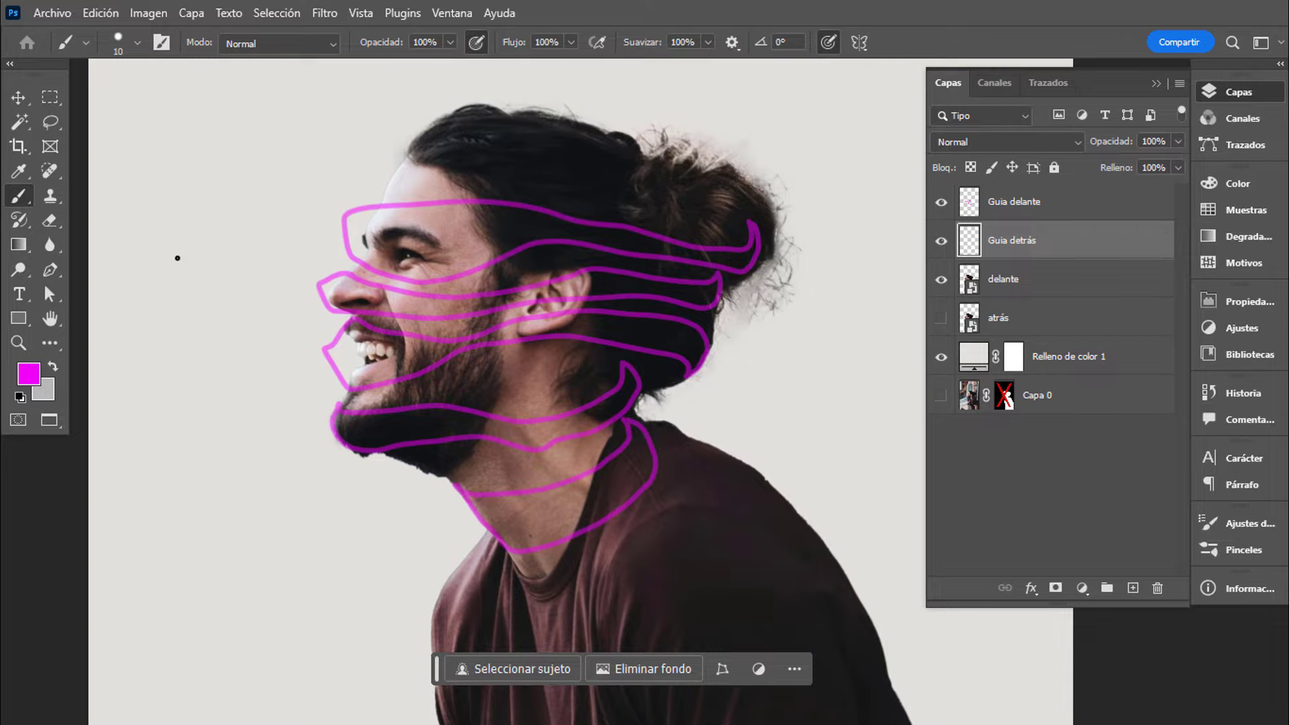
left_click(29, 373)
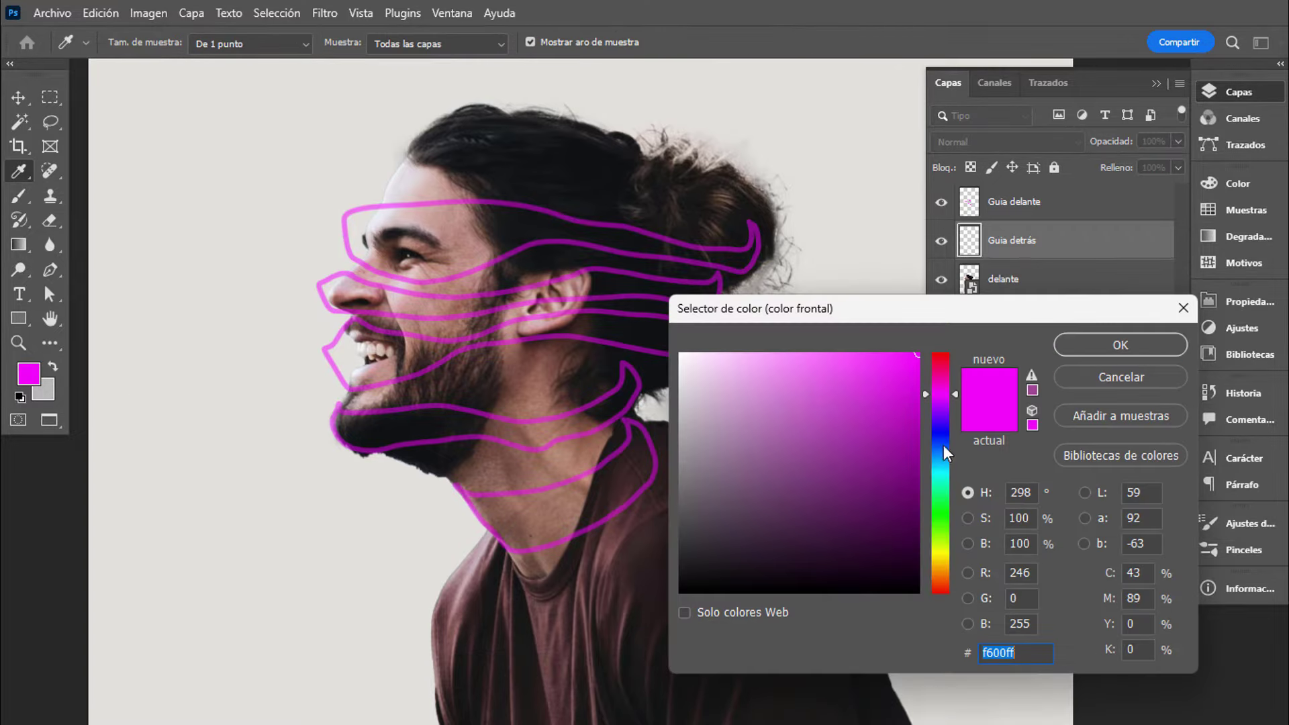
Choose bright green 0cff00 and paint back-side guide strokes over the neck, jaw and head.
left_click(941, 515)
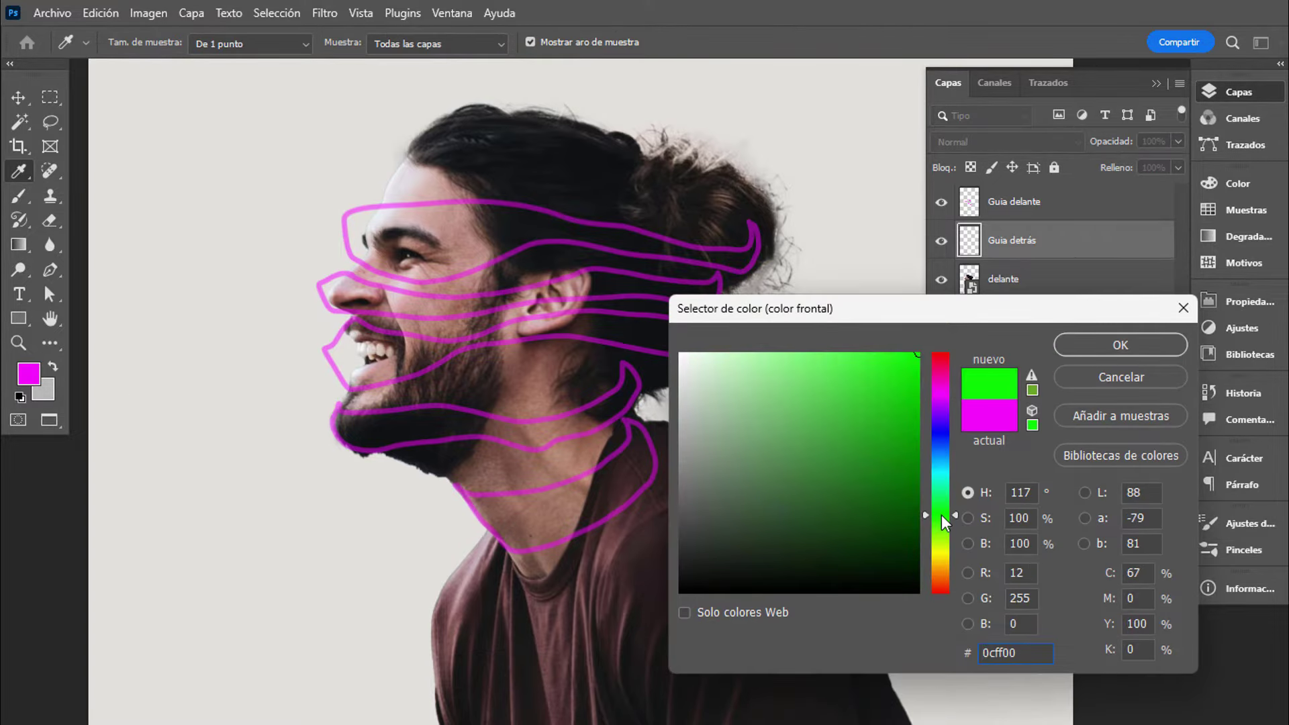
left_click(1098, 341)
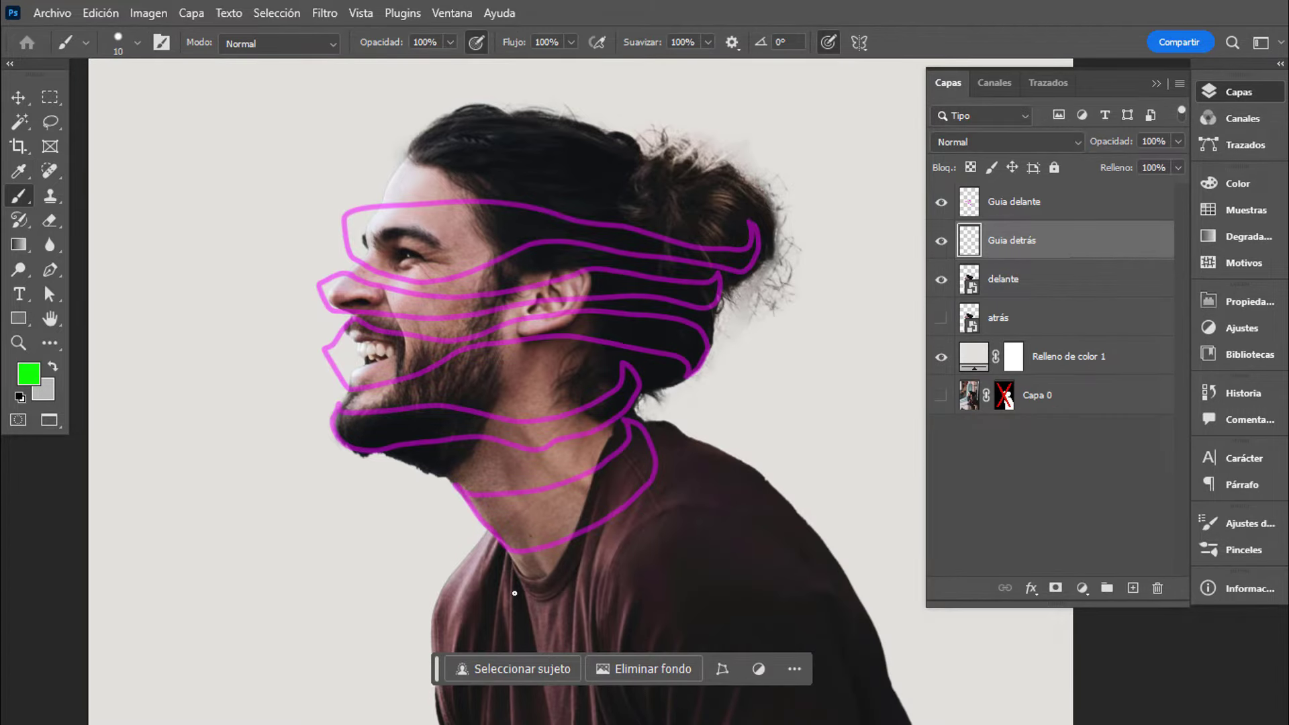
left_click_drag(627, 368, 475, 513)
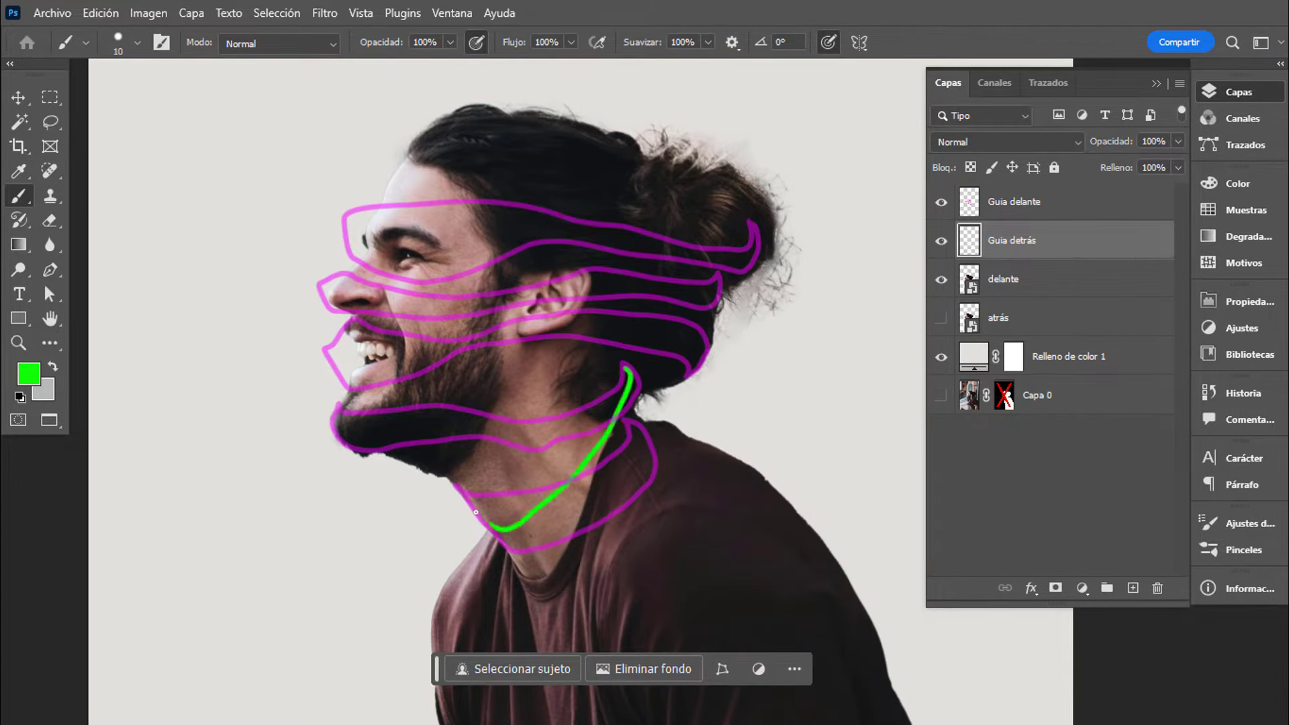
left_click_drag(455, 470, 627, 361)
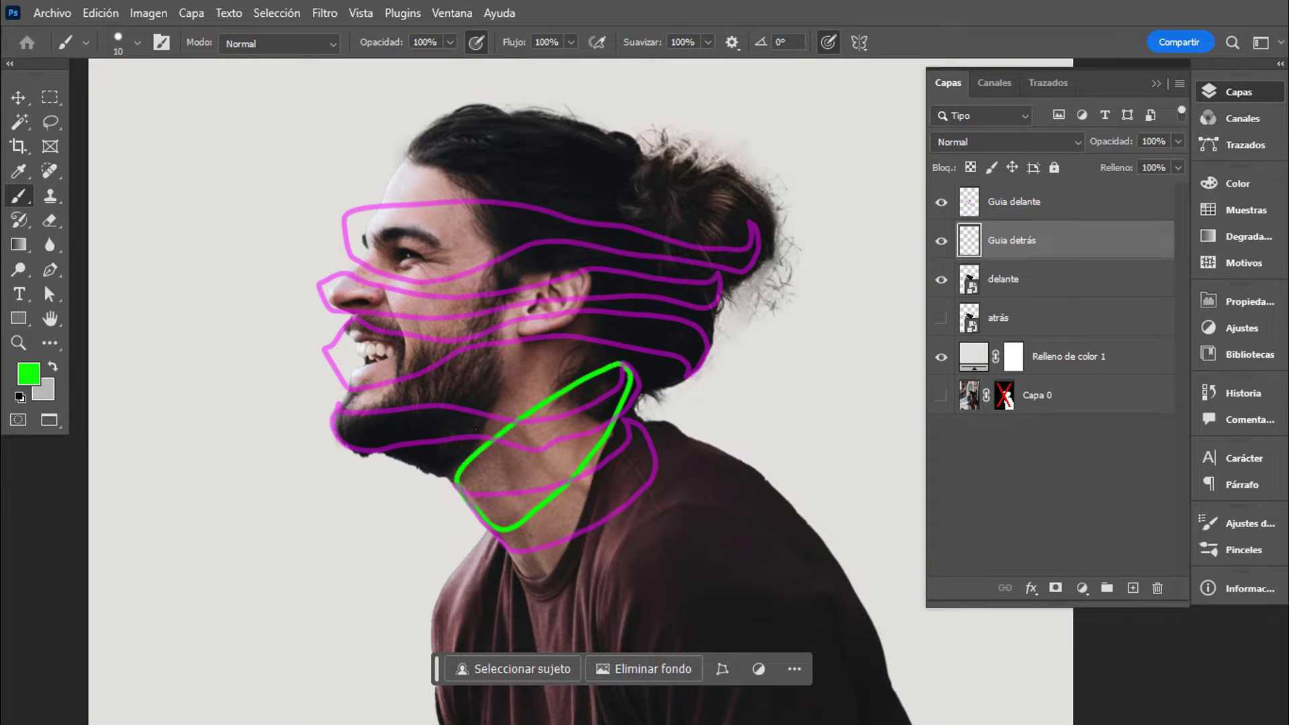
mouse_move(442, 385)
left_mouse_down()
mouse_move(567, 372)
mouse_move(340, 422)
left_mouse_up()
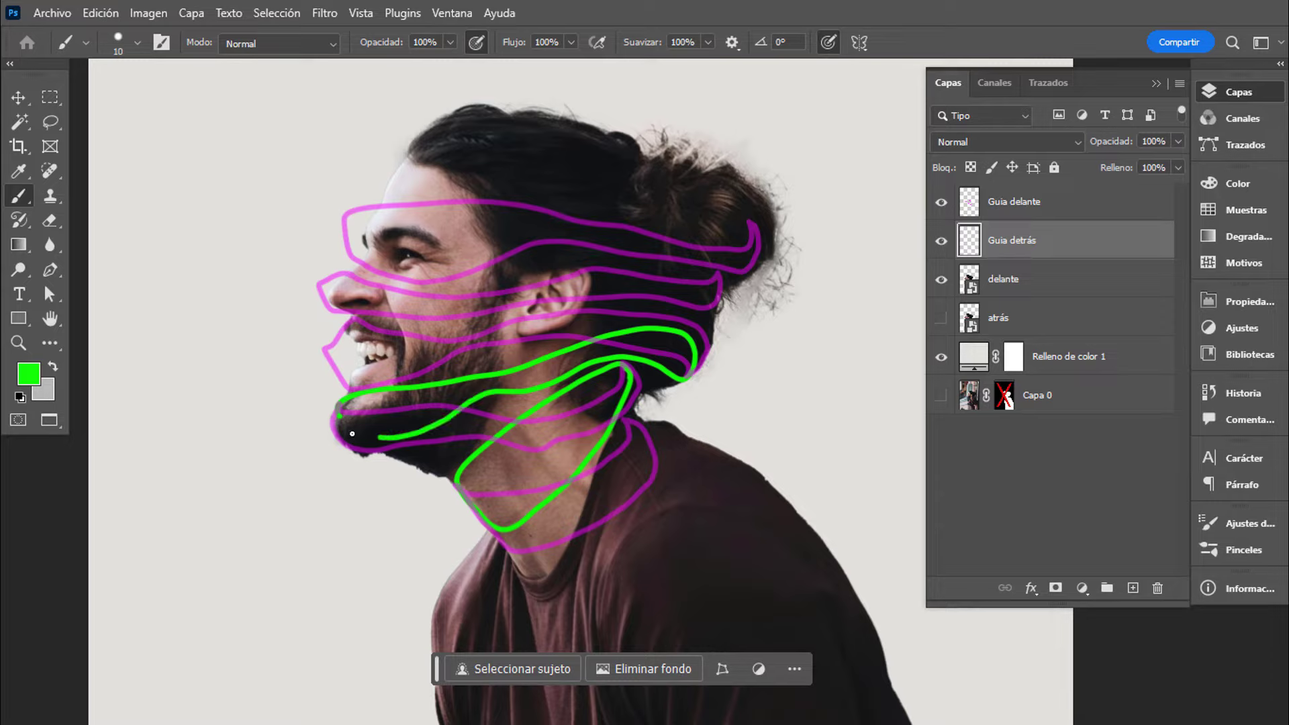
mouse_move(705, 296)
left_mouse_down()
mouse_move(594, 288)
mouse_move(435, 227)
left_mouse_up()
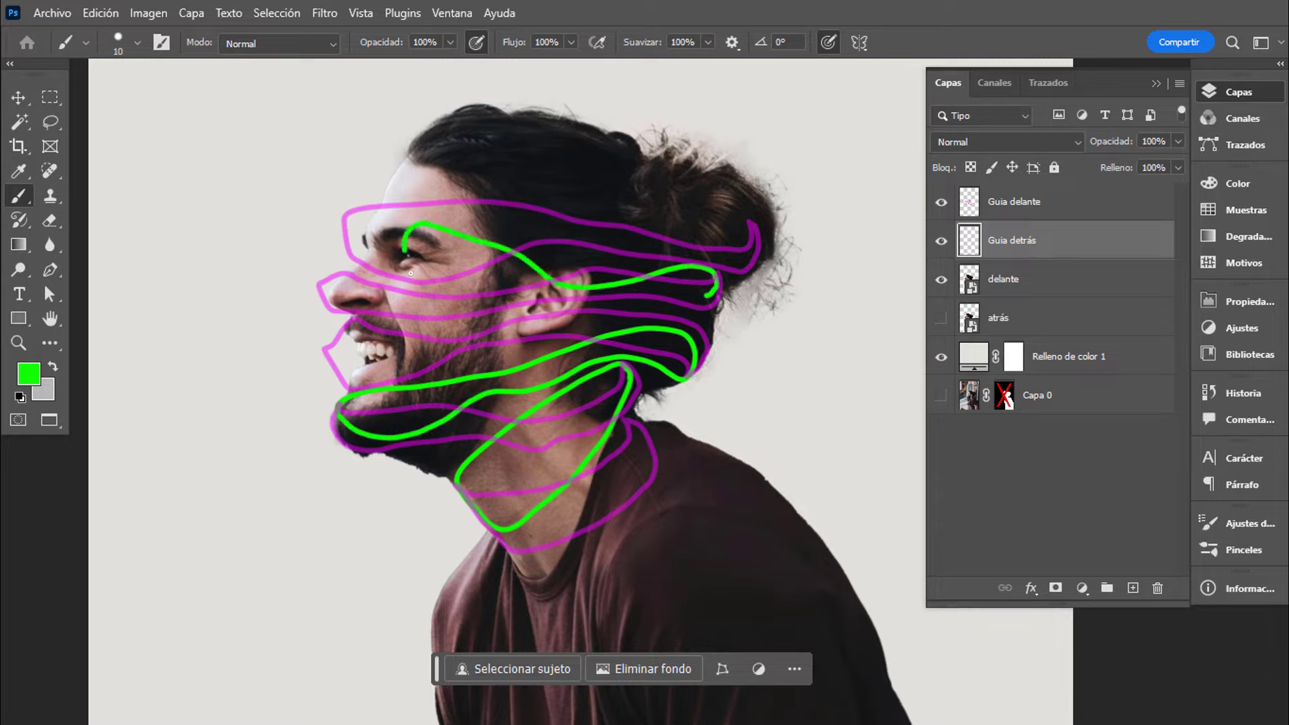
left_click_drag(411, 273, 711, 300)
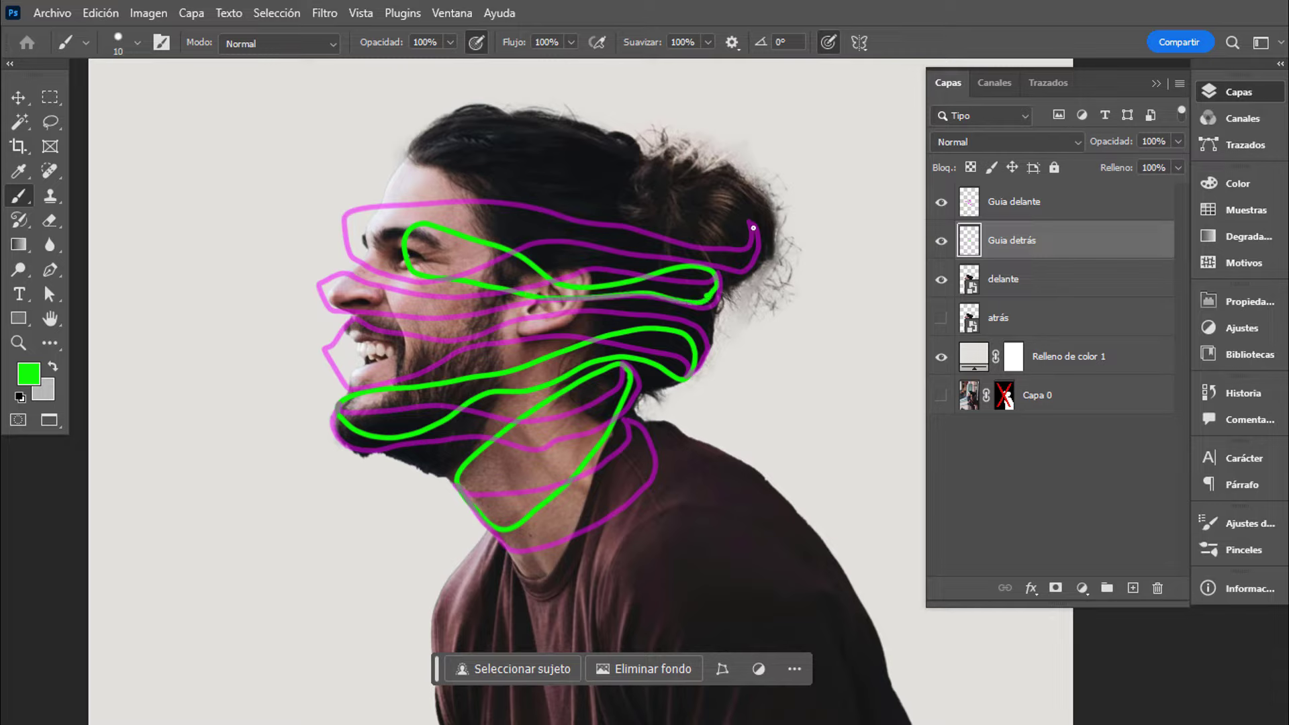
left_click_drag(753, 227, 486, 141)
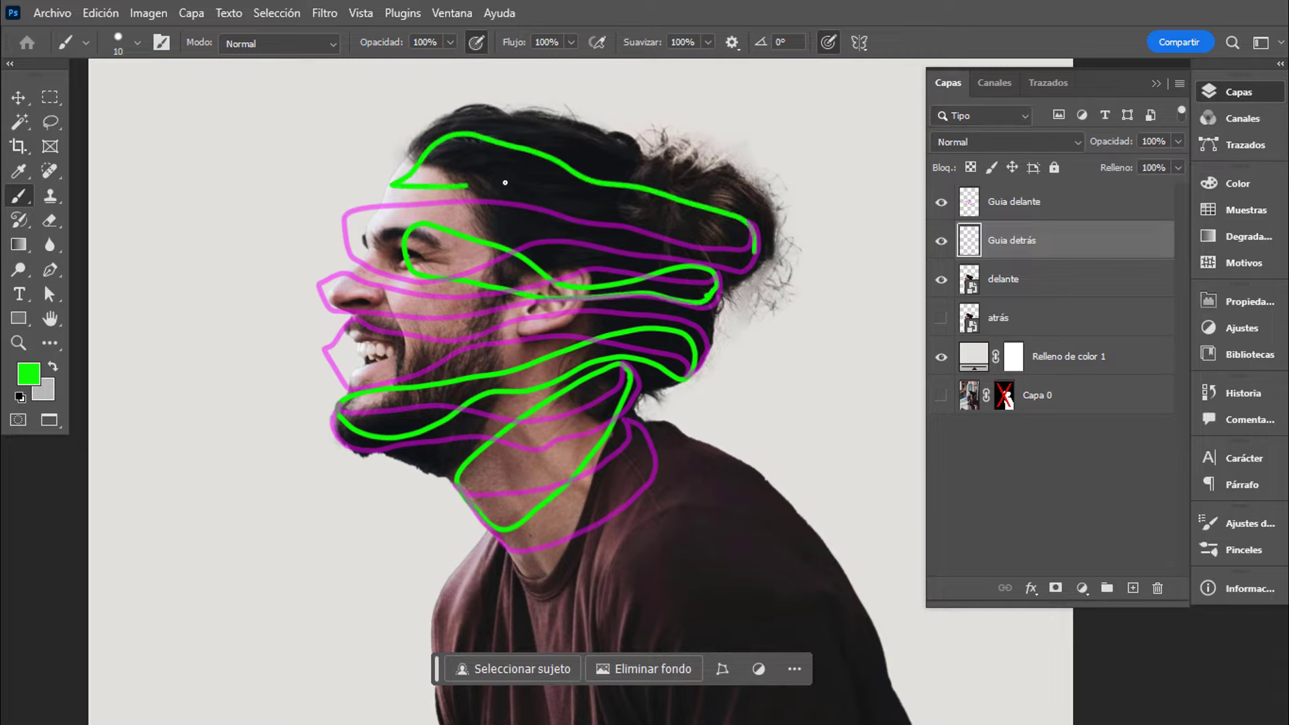
left_click_drag(505, 182, 697, 234)
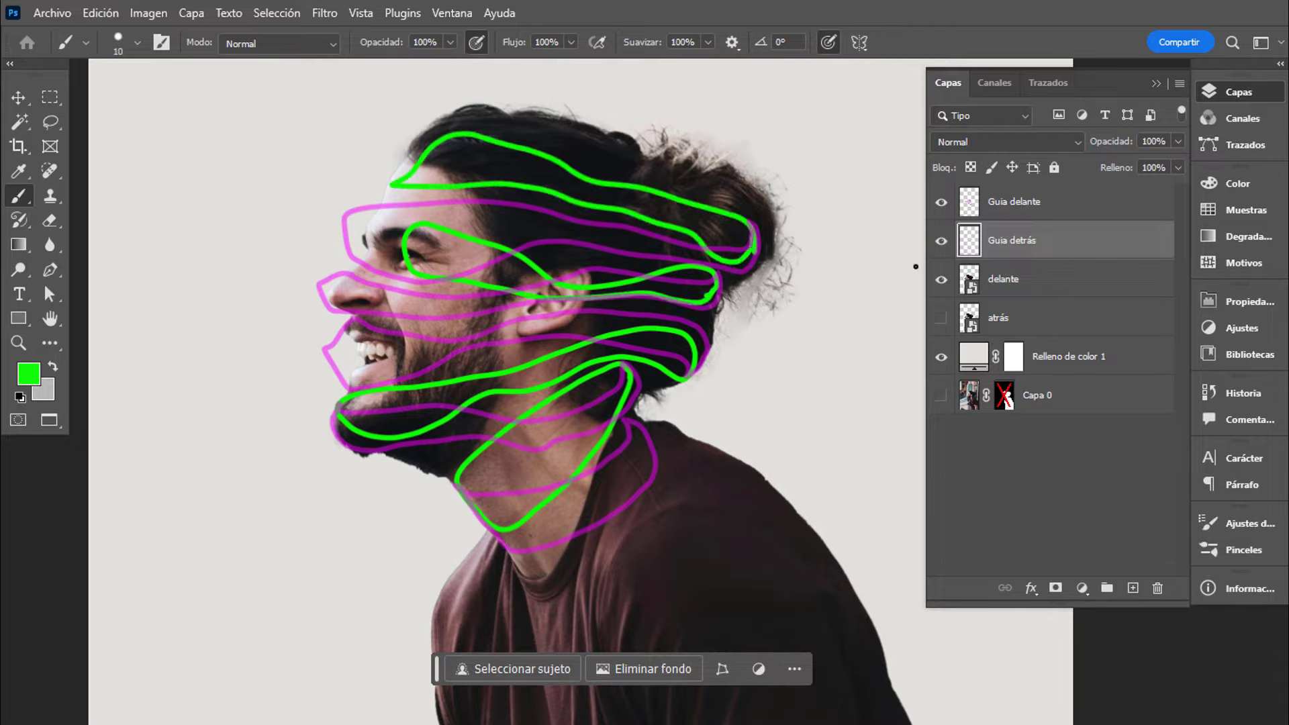
Return the magenta Guia delante guides to 100% opacity.
left_click(942, 201)
key("v")
key("alt+bracketright")
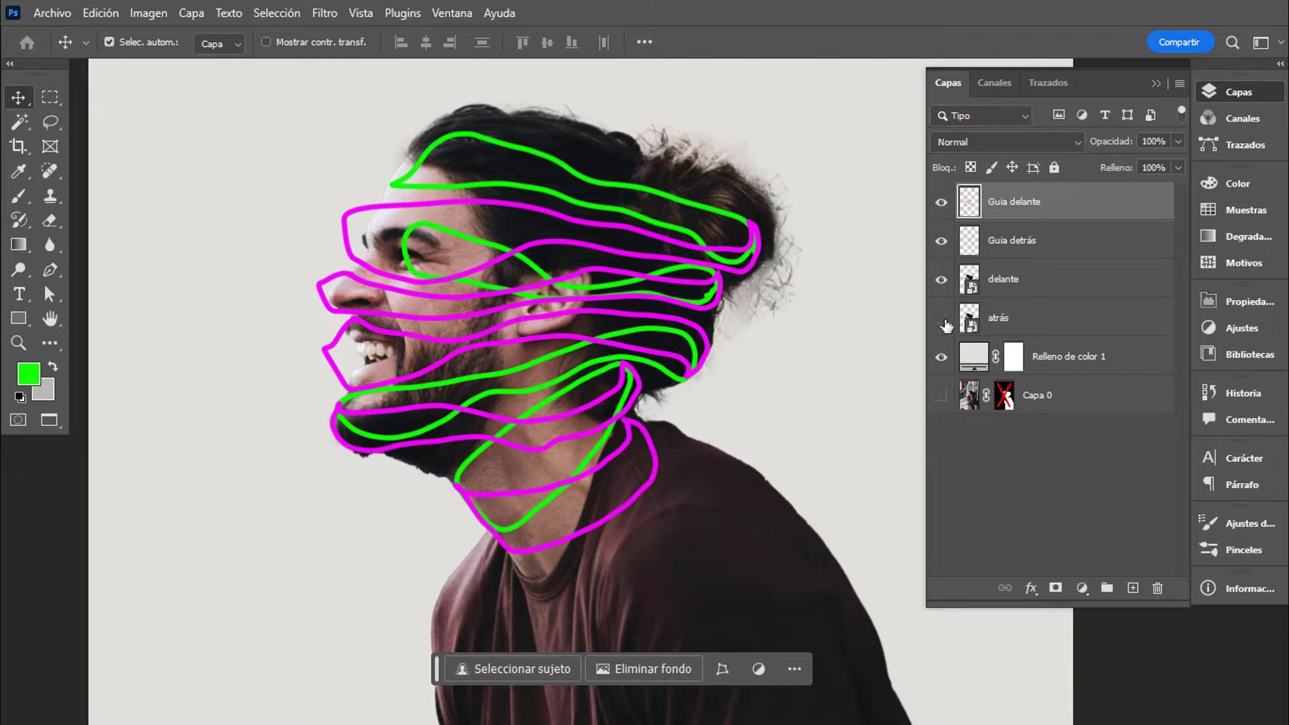
Hide the green Guia detrás guides and add a white layer mask to delante.
left_click(940, 243)
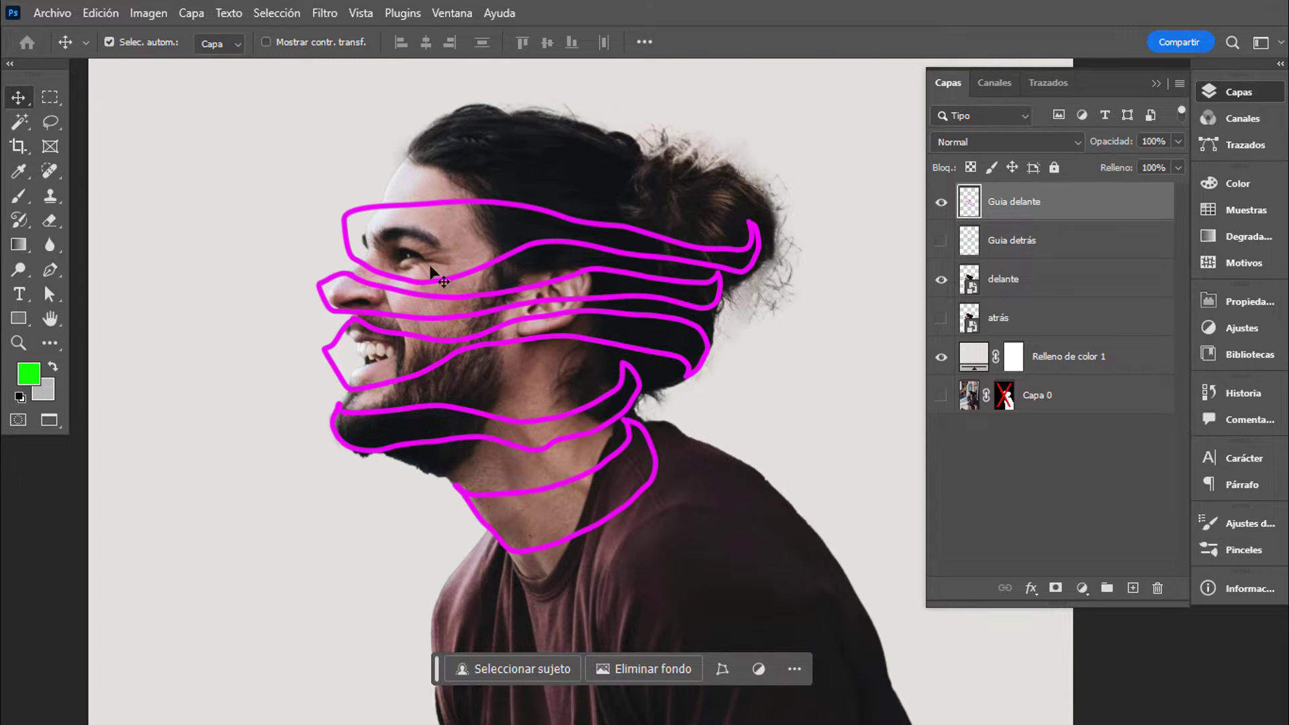
left_click(1072, 285)
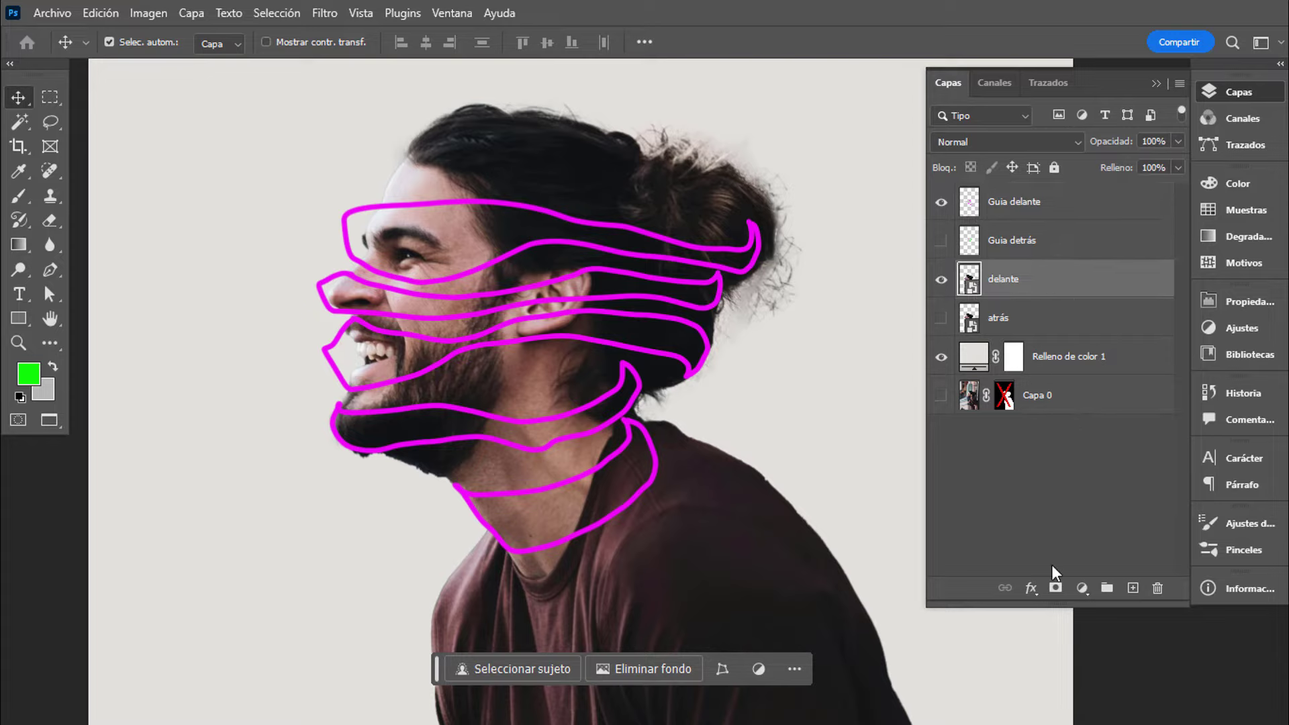
left_click(1056, 590)
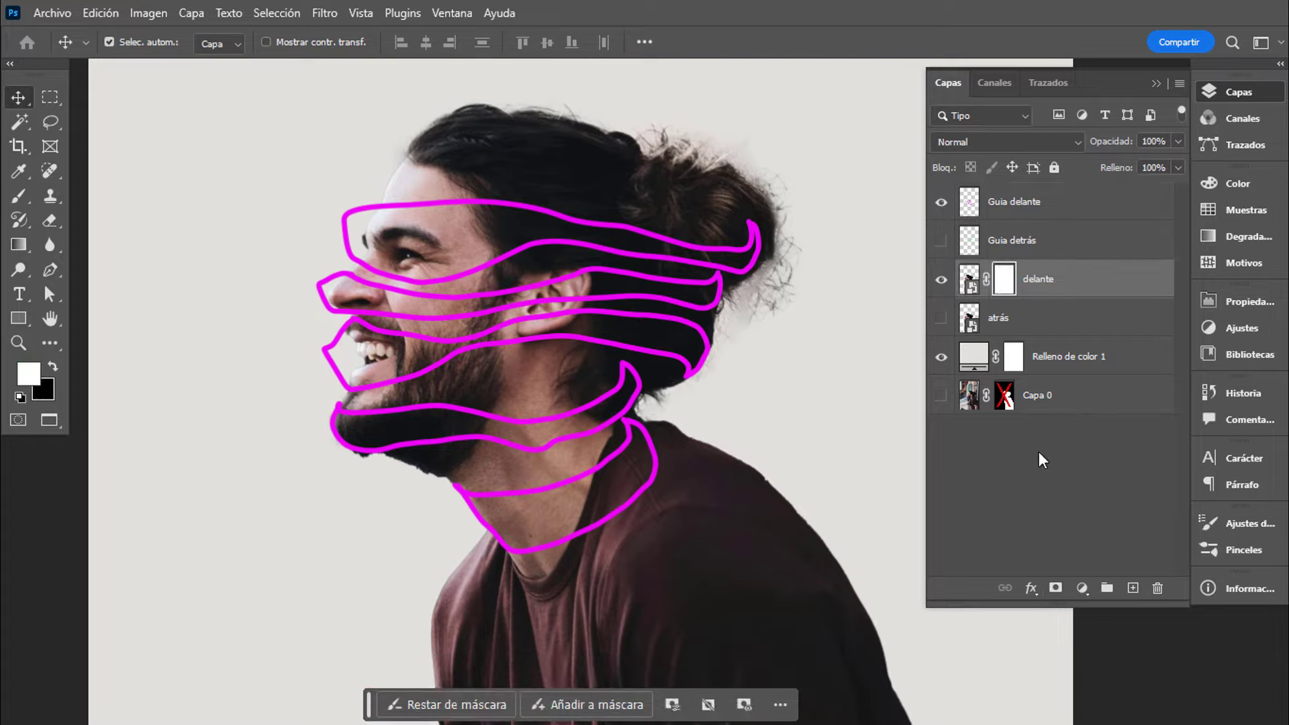
left_click(48, 271)
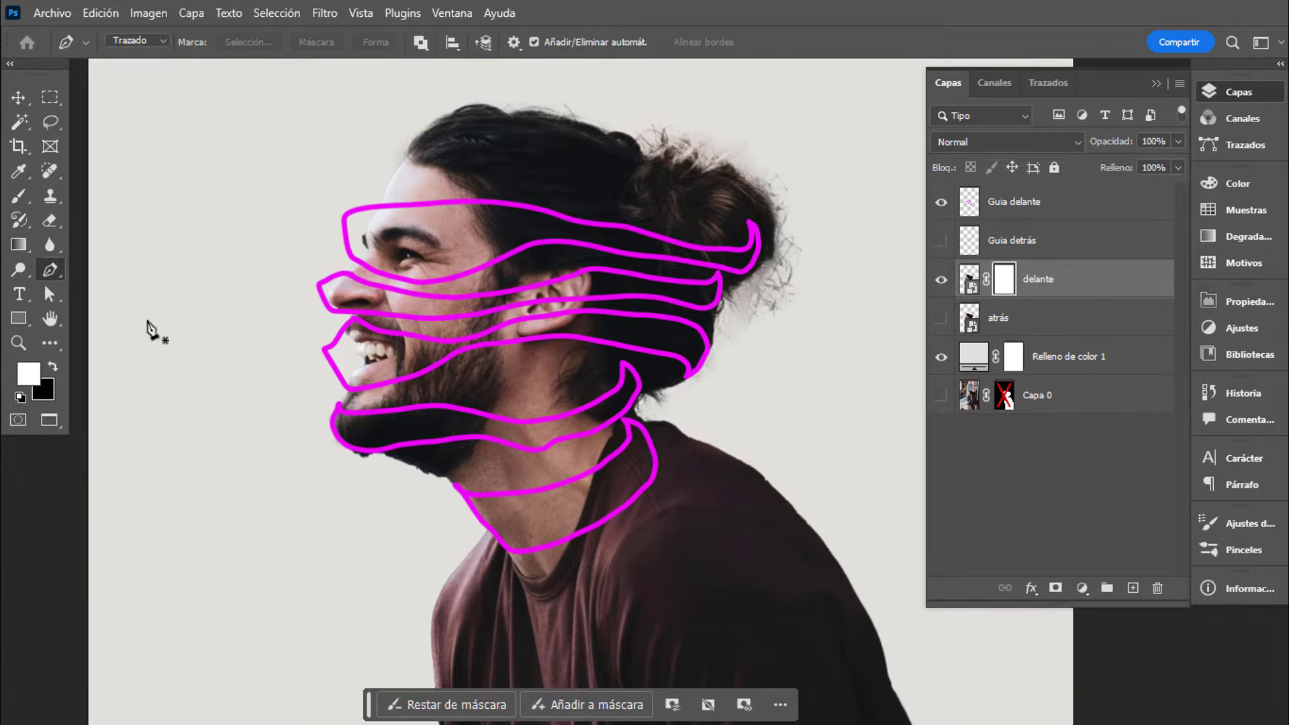
Zoom in on the neck, set Guia delante to 50% opacity, and reselect delante's mask.
mouse_move(579, 506)
left_mouse_down()
mouse_move(629, 499)
mouse_move(568, 441)
left_mouse_up()
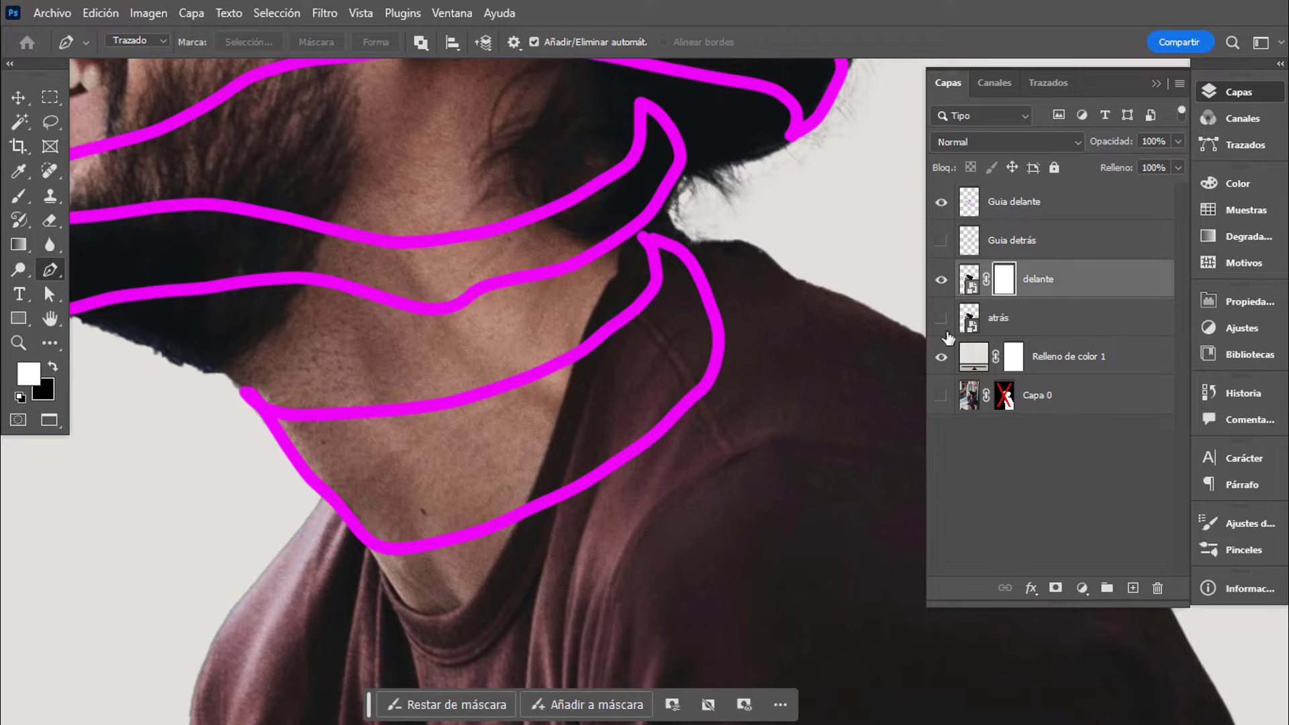
left_click(1051, 207)
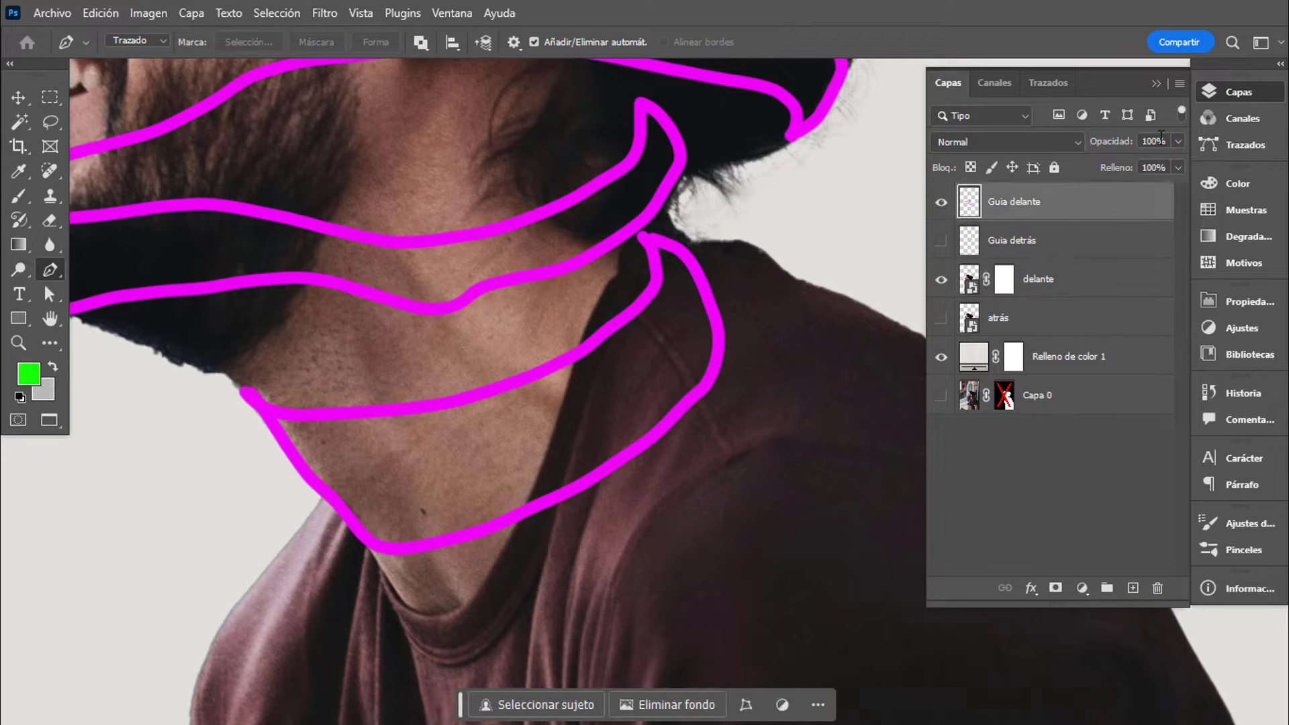
type("50")
key("Return")
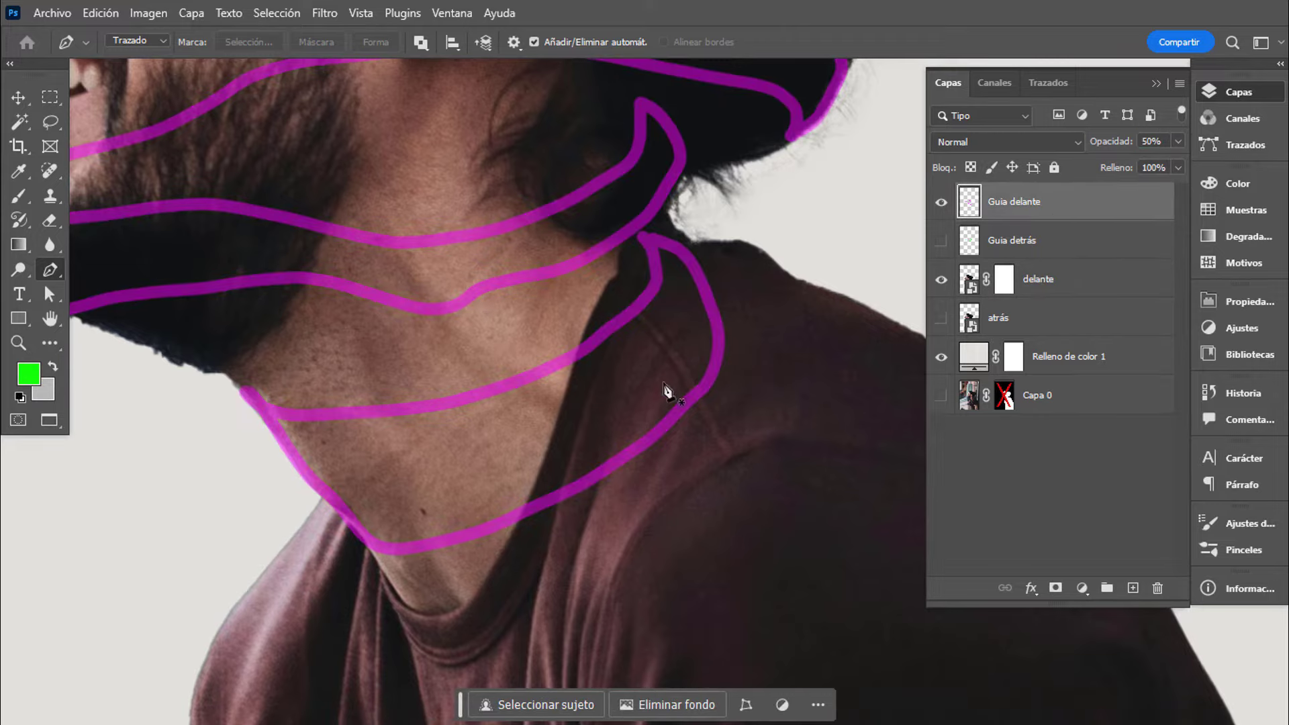
left_click(1005, 281)
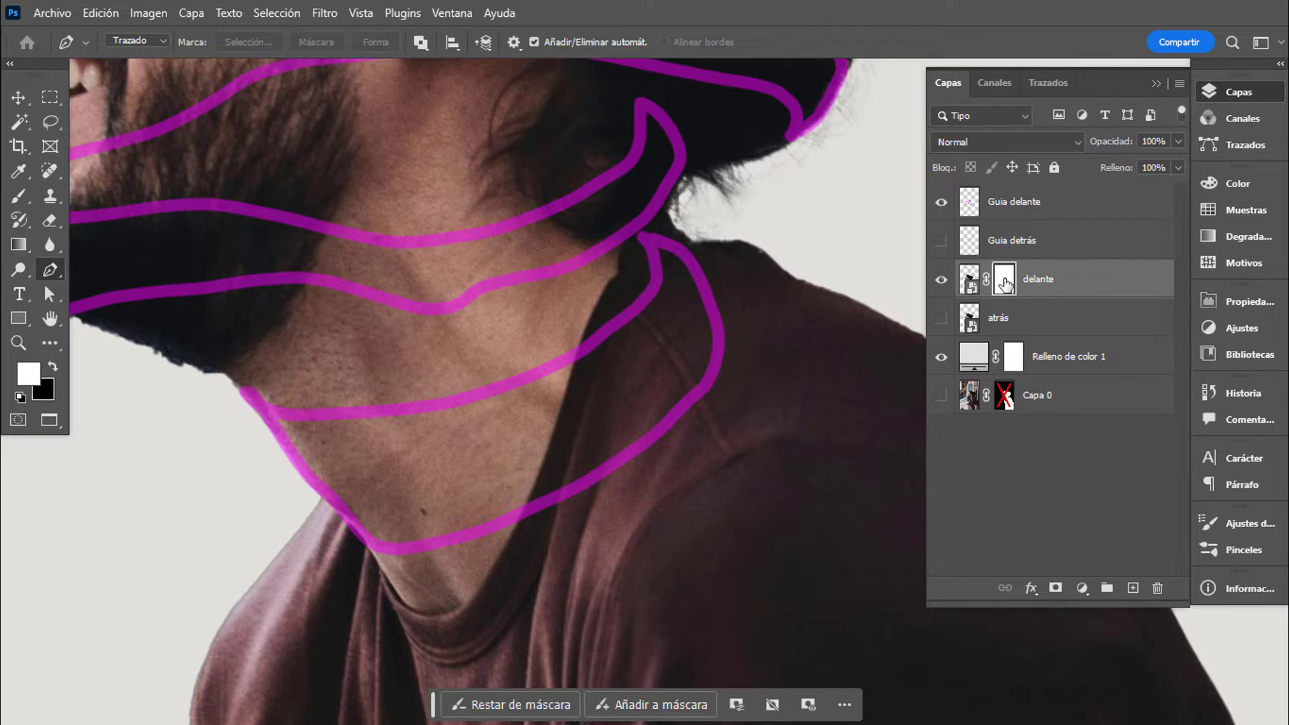
Trace a closed Pen path around the magenta neck ribbon, with a corner point at its top.
left_click(242, 392)
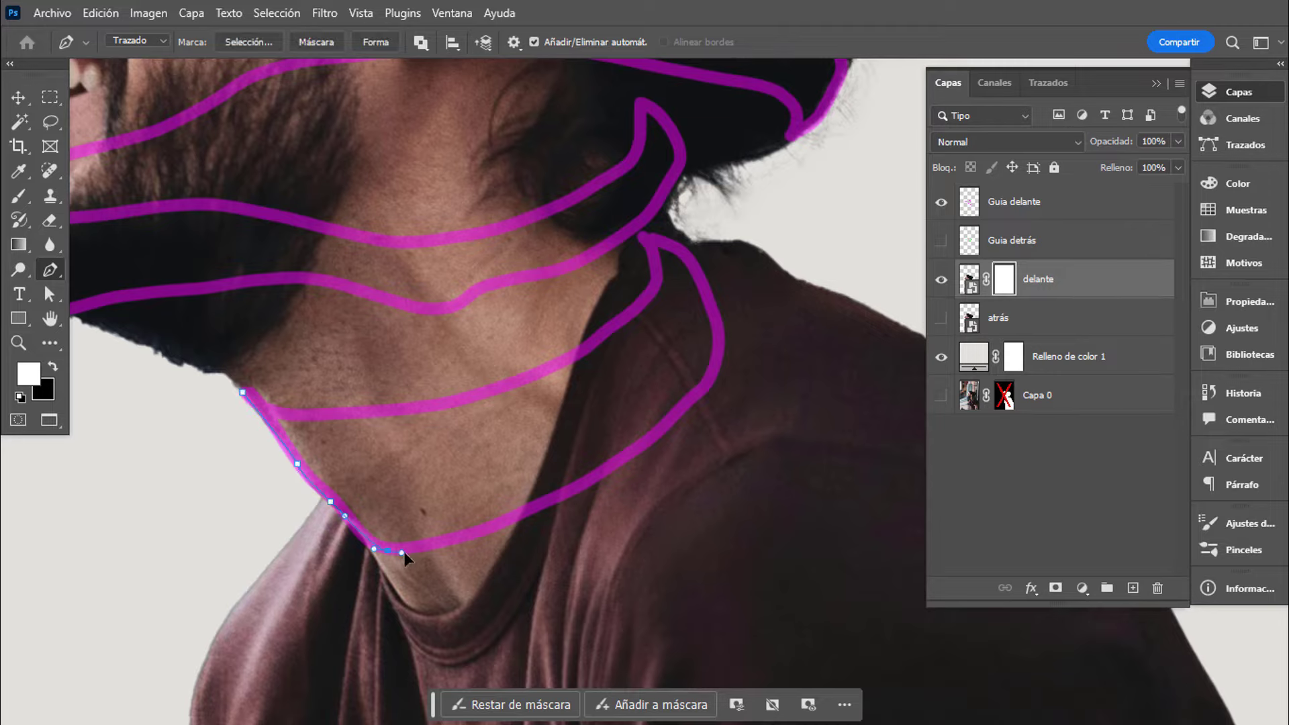
left_click(556, 496)
left_click_drag(665, 426, 681, 405)
left_click_drag(711, 376, 710, 305)
left_click_drag(643, 239, 586, 240)
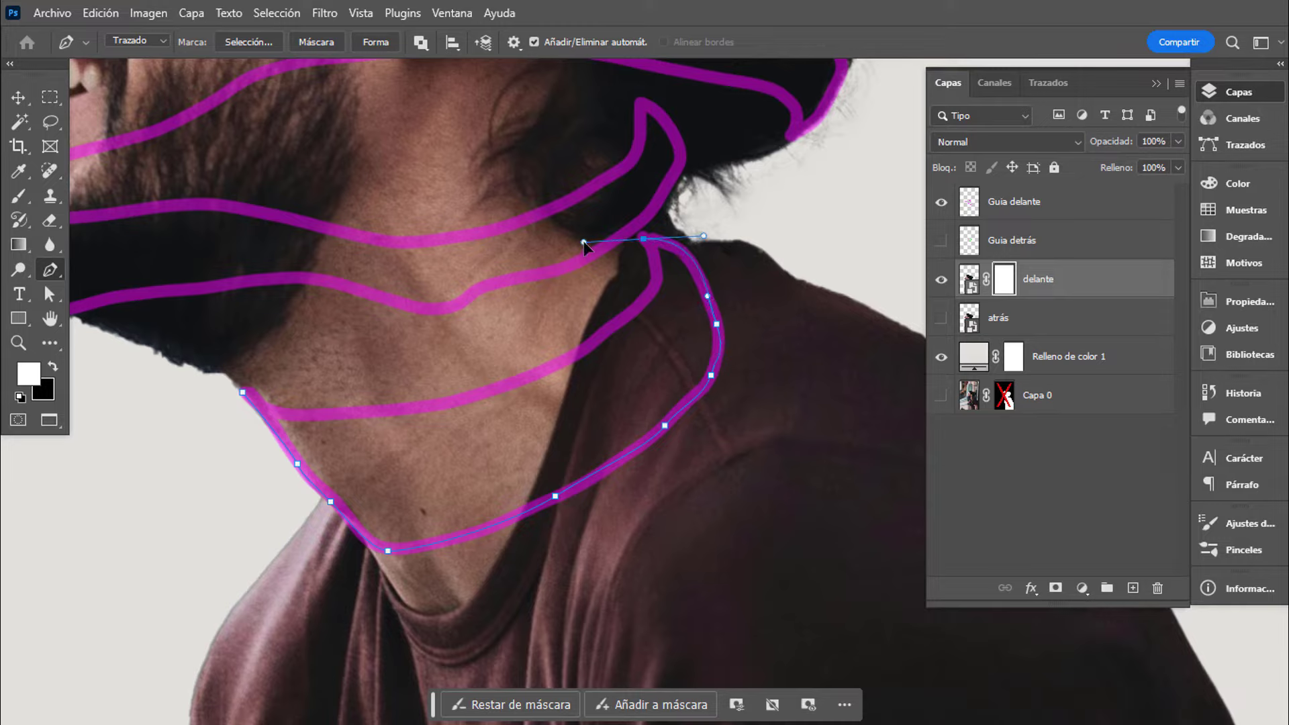
key("alt")
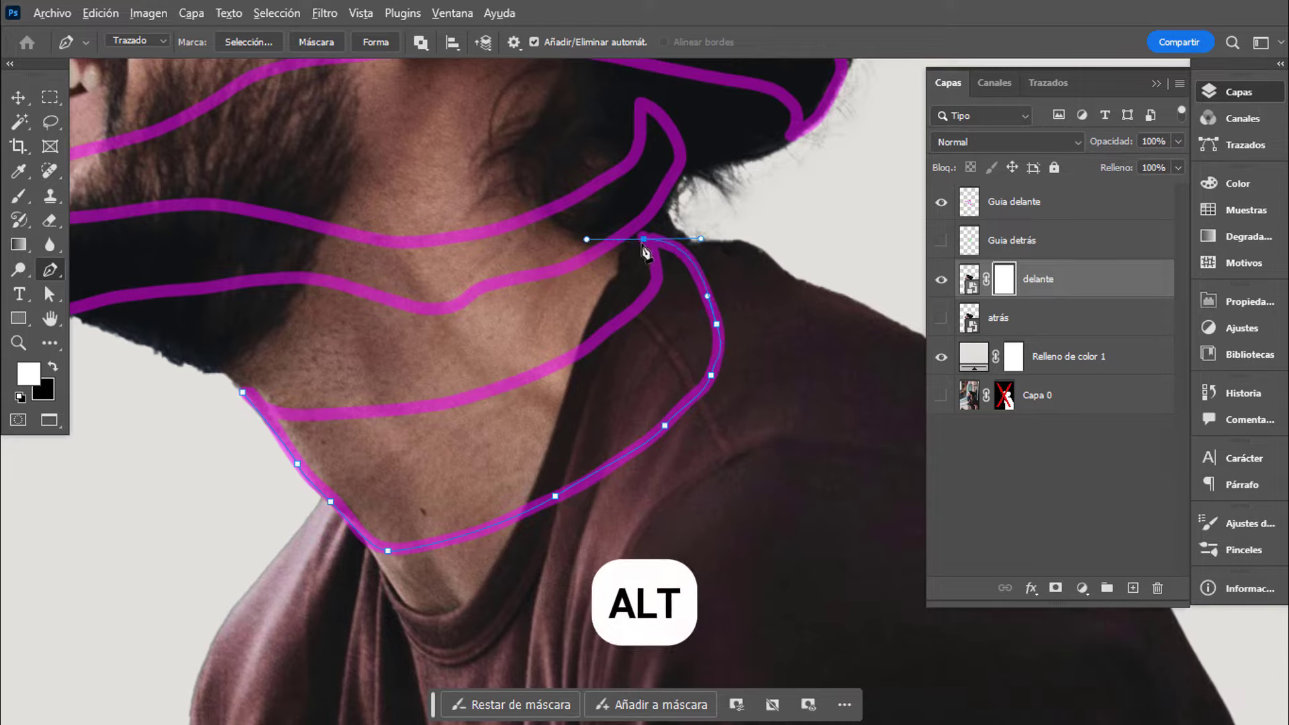
left_click(643, 239, "alt")
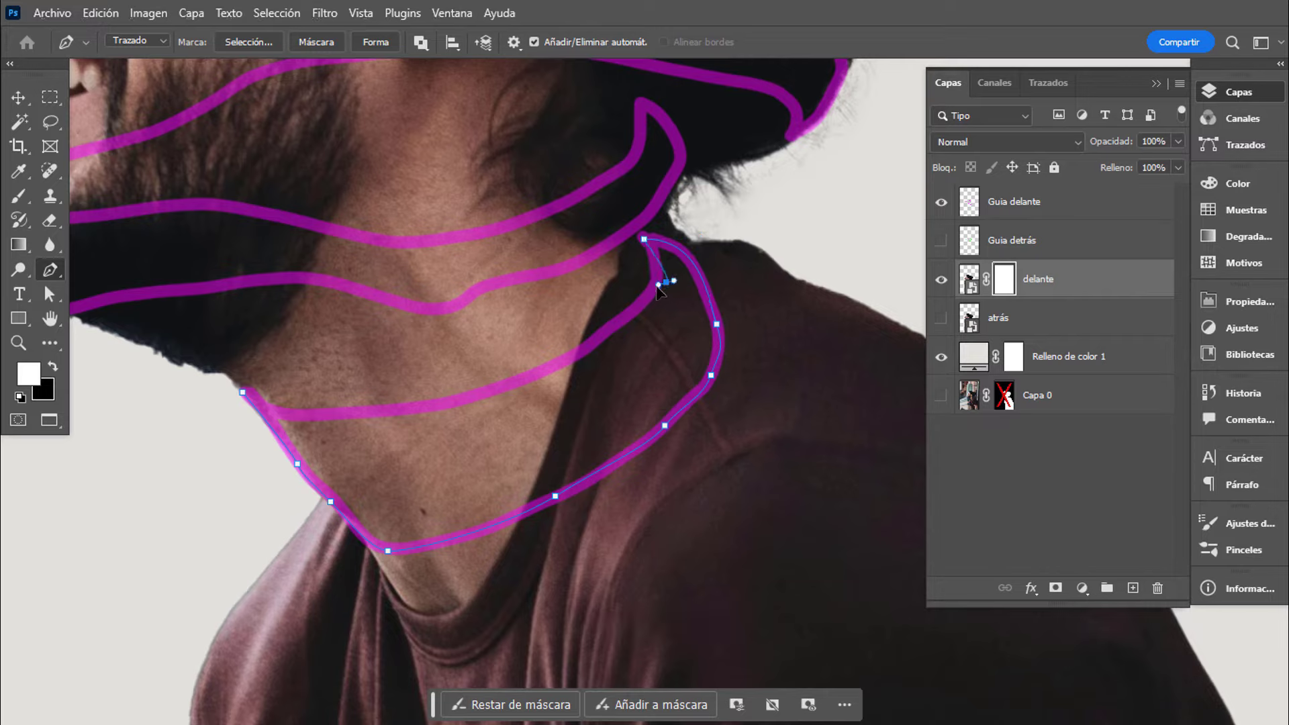
left_click_drag(658, 286, 606, 339)
left_click_drag(378, 411, 374, 413)
left_click(243, 392)
Trace a closed path around the magenta jaw ribbon from its tip to the chin and back.
scroll(206, 342, "up", 3)
scroll(206, 342, "left", 4)
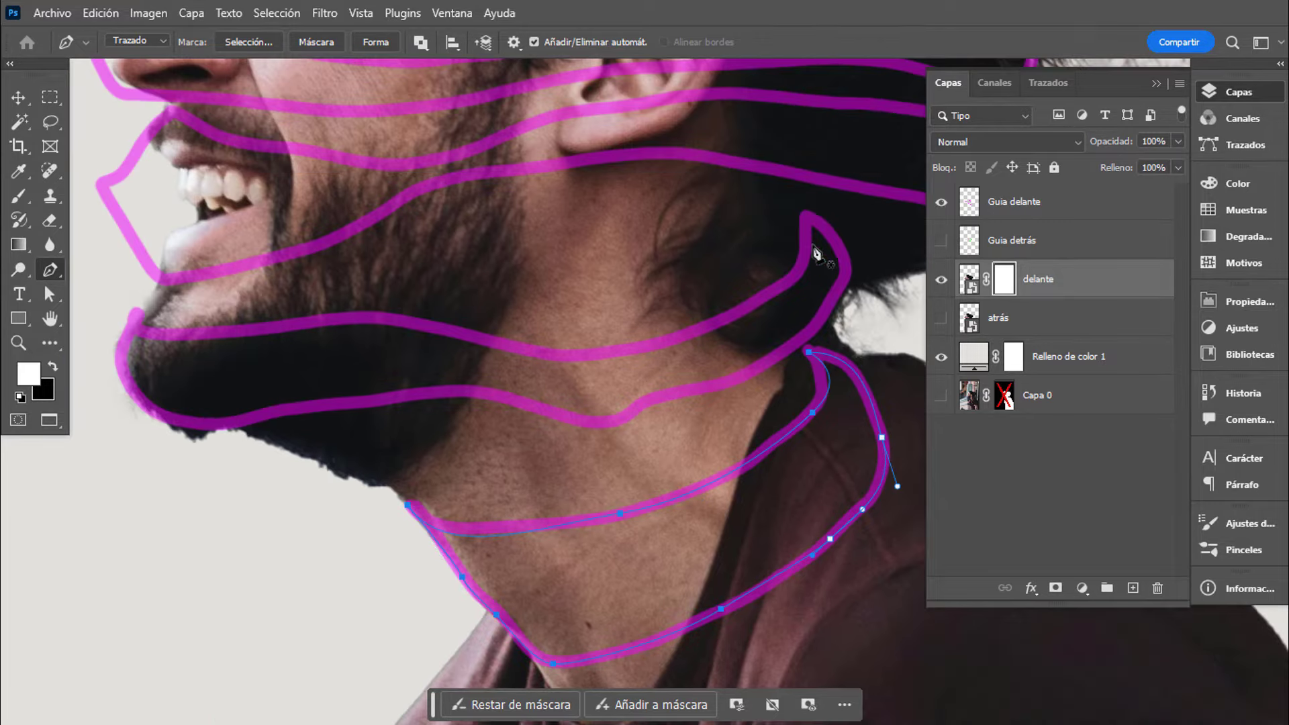
left_click_drag(802, 218, 850, 277)
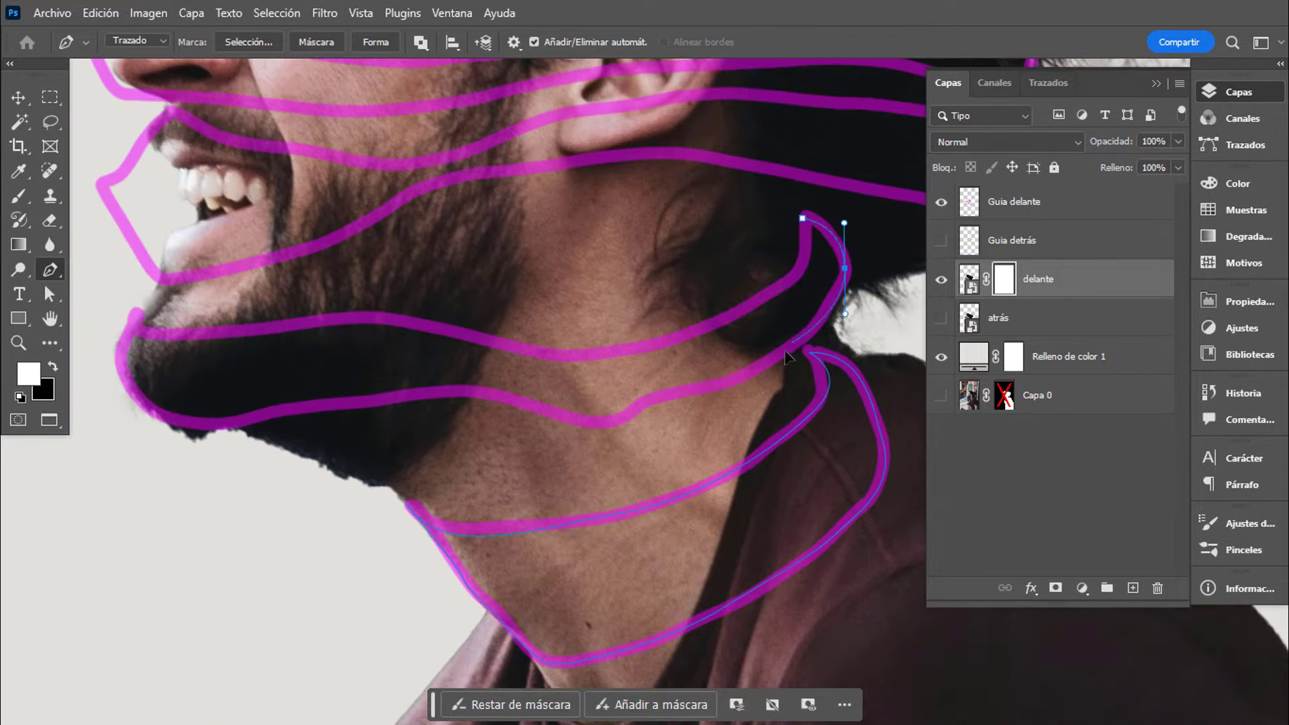
left_click_drag(792, 343, 766, 365)
left_click_drag(274, 409, 251, 415)
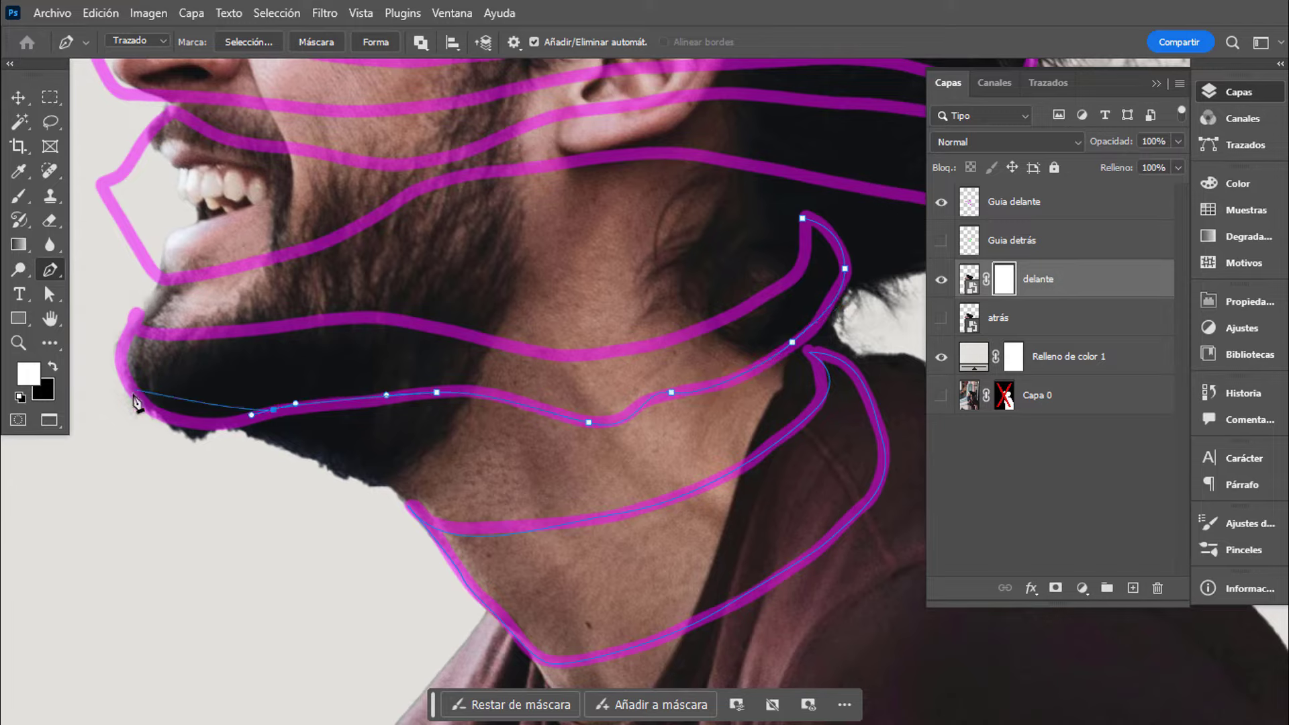
mouse_move(135, 397)
left_mouse_down()
mouse_move(103, 352)
mouse_move(180, 338)
left_mouse_up()
left_click(138, 315)
left_click_drag(394, 321, 429, 334)
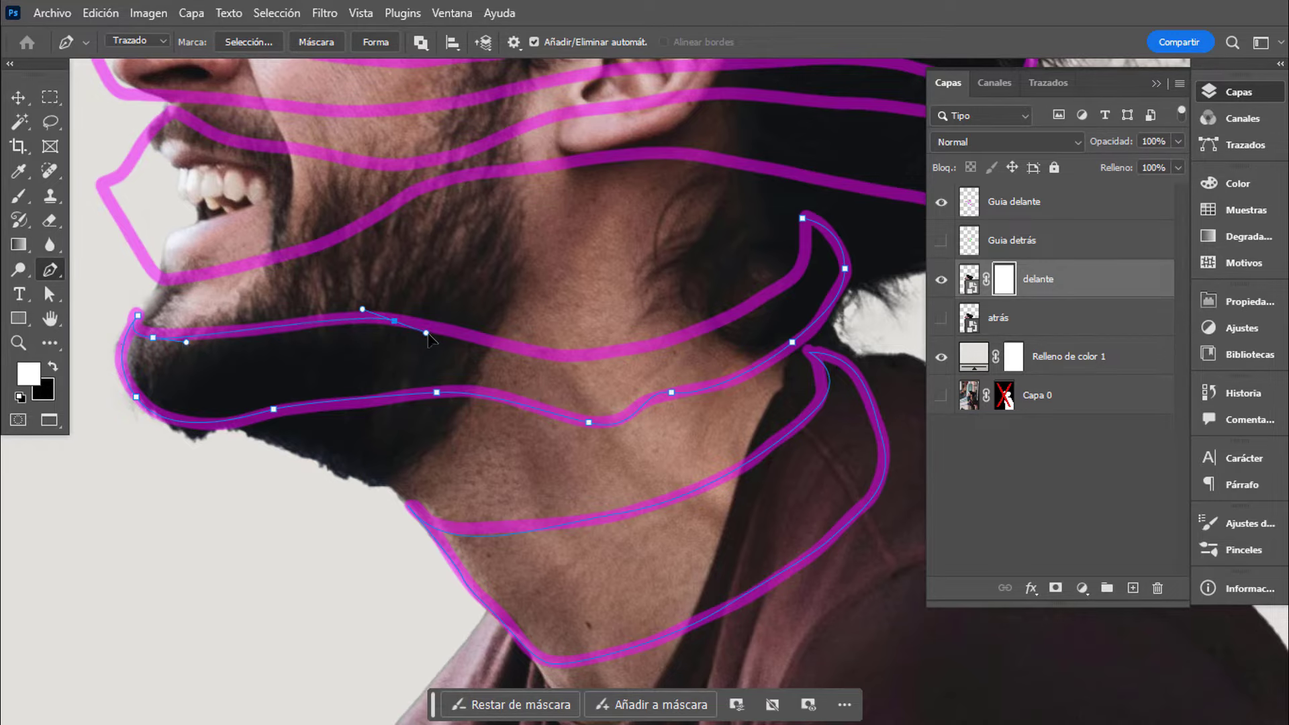
left_click_drag(577, 356, 603, 353)
left_click_drag(769, 297, 793, 275)
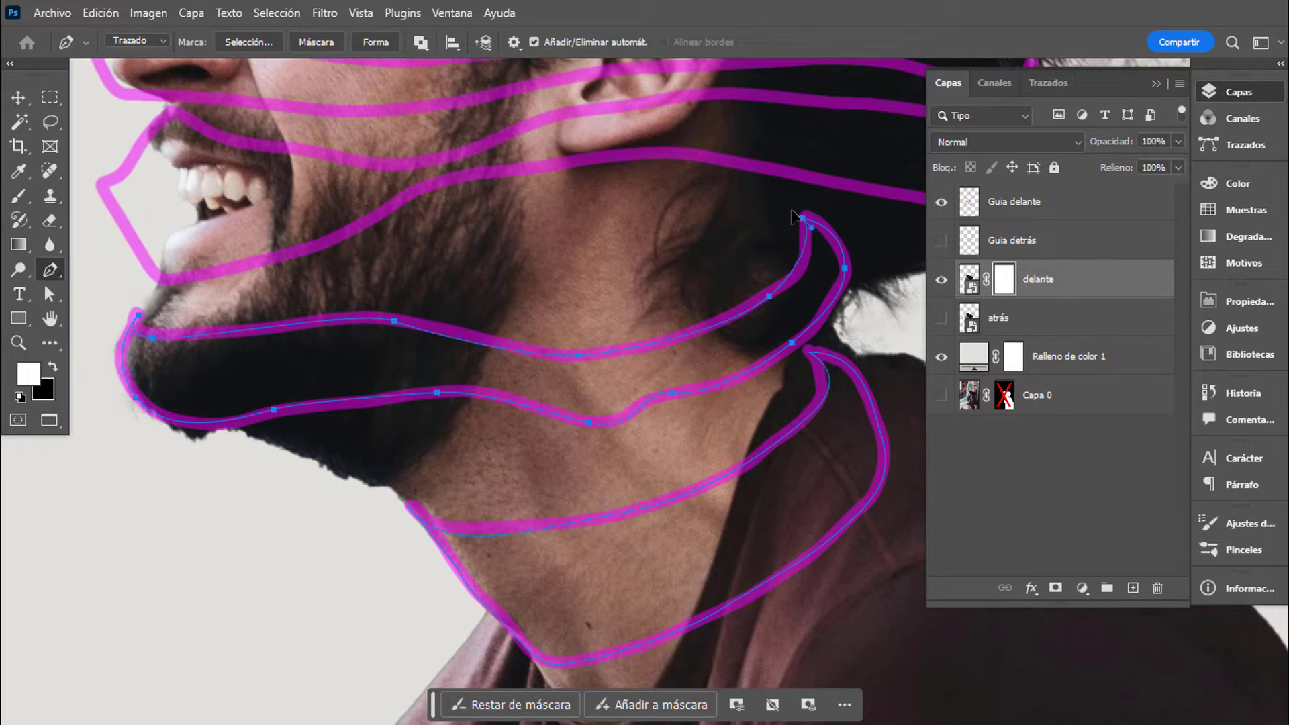
left_click(802, 218)
Trace a closed path around the mouth ribbon, from its tail past the ear and lips.
mouse_move(723, 226)
left_mouse_down()
mouse_move(519, 324)
mouse_move(498, 352)
left_mouse_up()
left_click(730, 375)
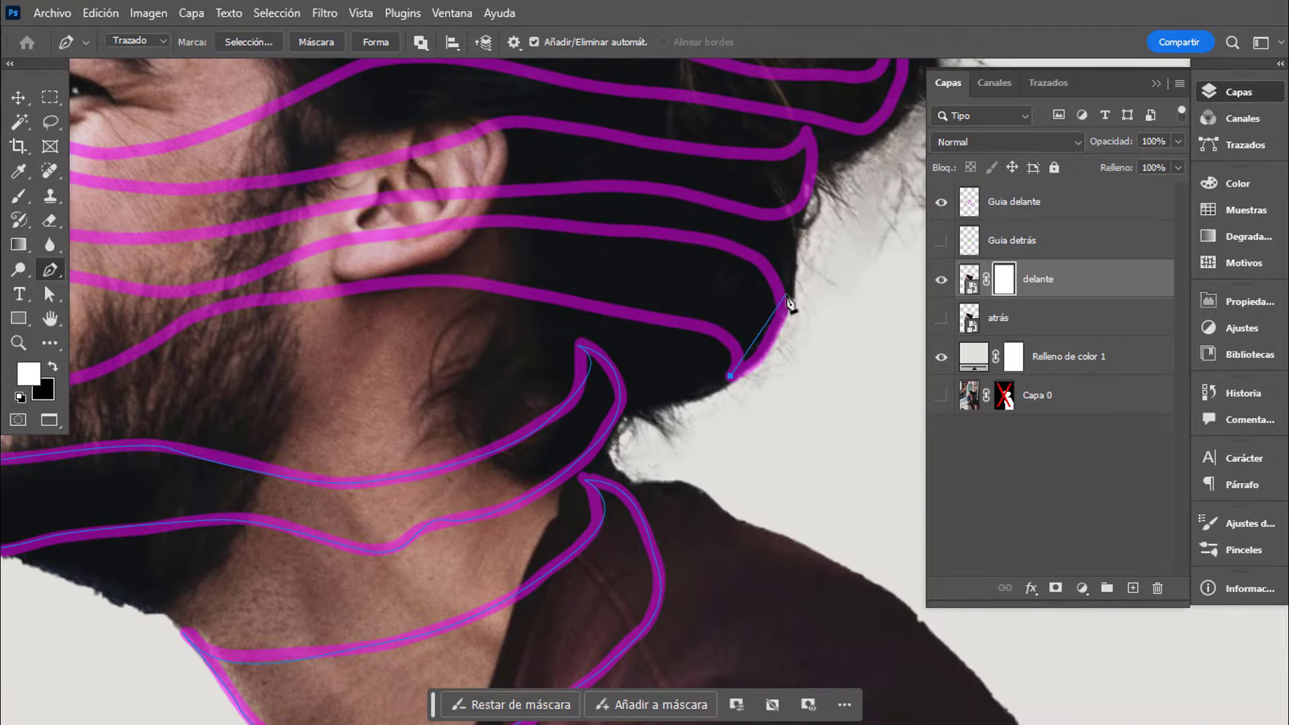
left_click_drag(784, 295, 786, 238)
left_click_drag(599, 230, 539, 232)
mouse_move(410, 242)
left_mouse_down()
mouse_move(590, 265)
mouse_move(550, 330)
left_mouse_up()
left_click(489, 306)
left_click_drag(385, 289, 266, 286)
left_click_drag(313, 427, 325, 432)
left_click_drag(463, 398, 499, 382)
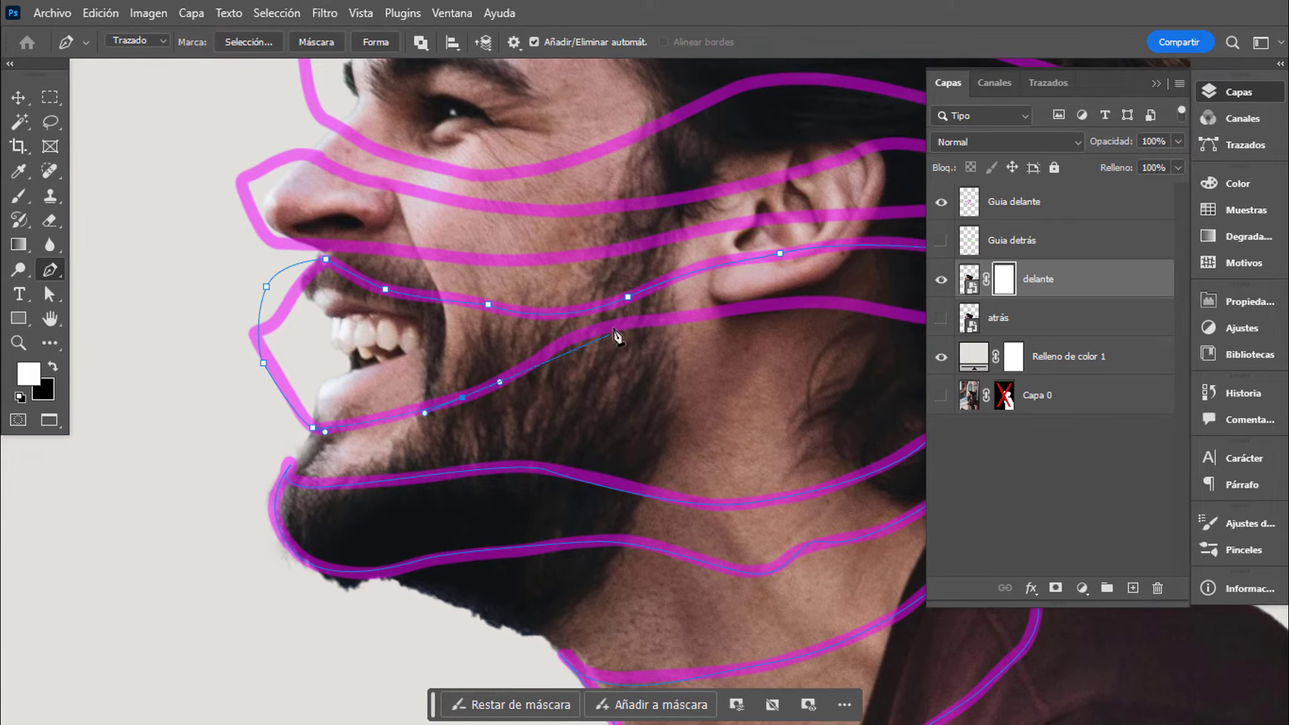
mouse_move(630, 325)
left_mouse_down()
mouse_move(687, 326)
mouse_move(411, 377)
left_mouse_up()
left_click_drag(613, 363, 735, 388)
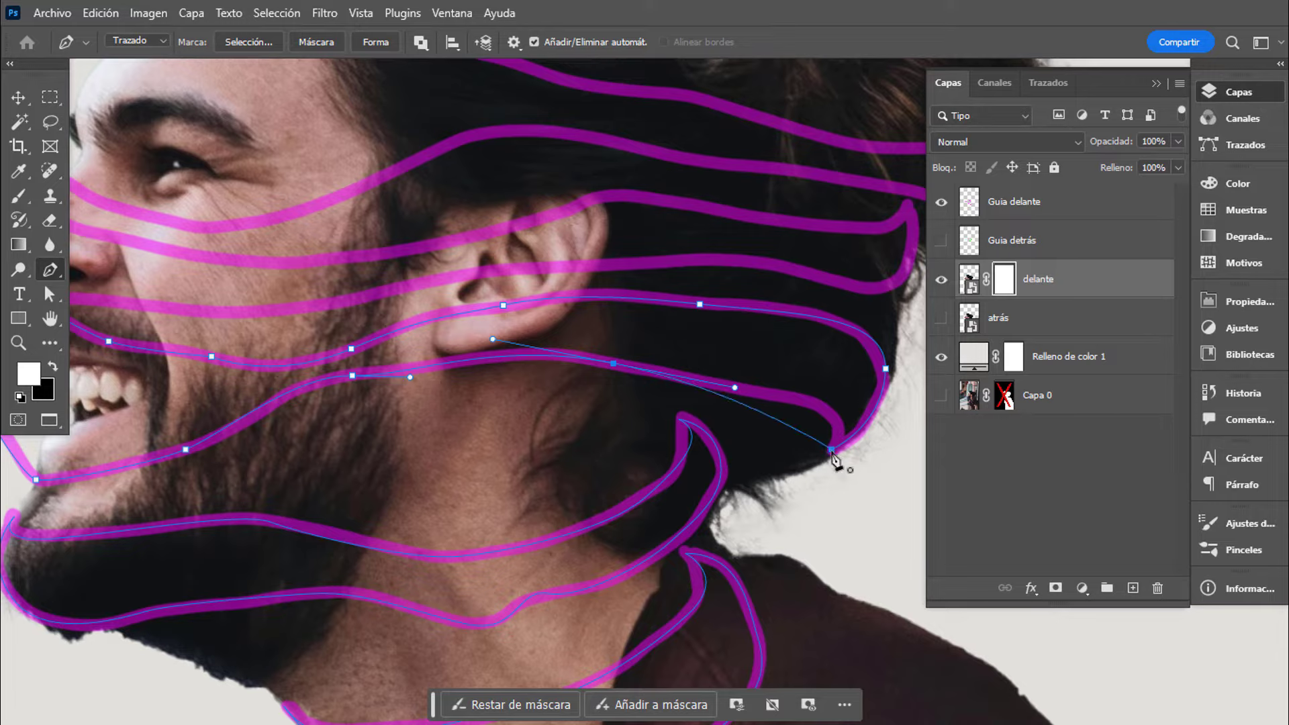
left_click_drag(831, 449, 778, 498)
Begin the top ribbon path around the nose, cheek and forehead.
left_click(841, 346)
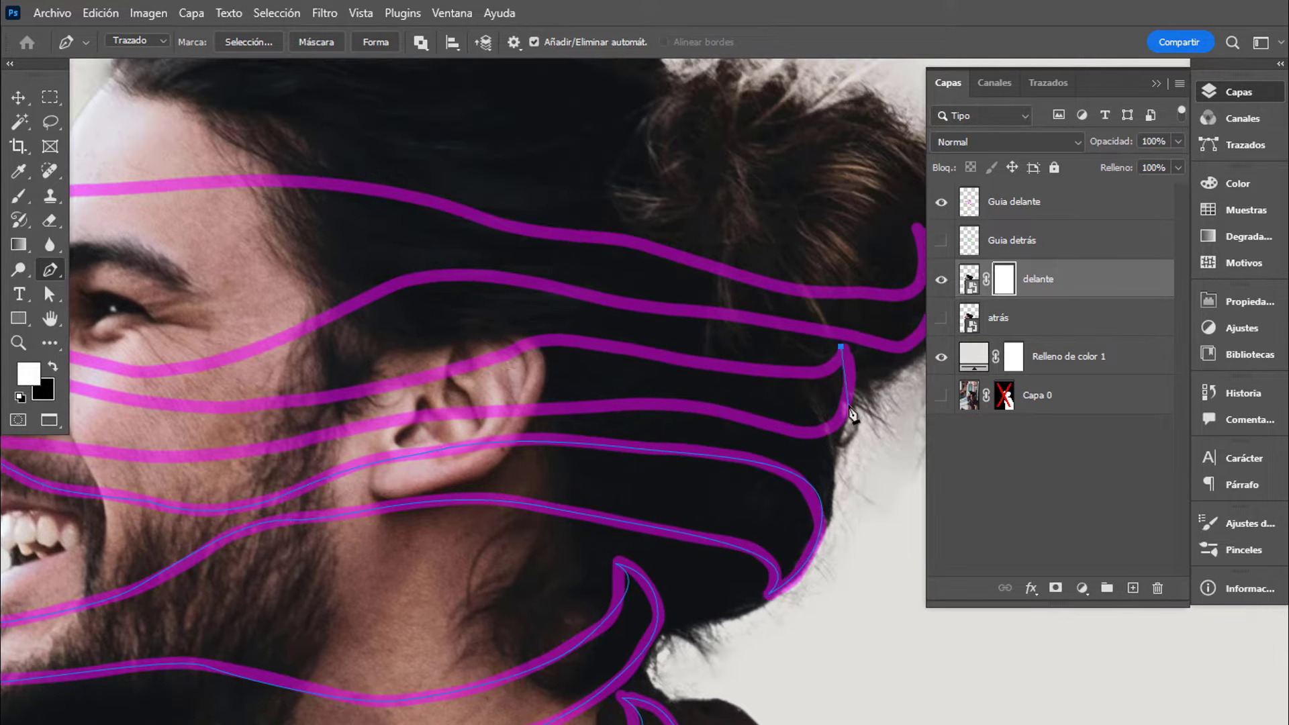
left_click_drag(470, 402, 793, 403)
left_click_drag(298, 346, 348, 388)
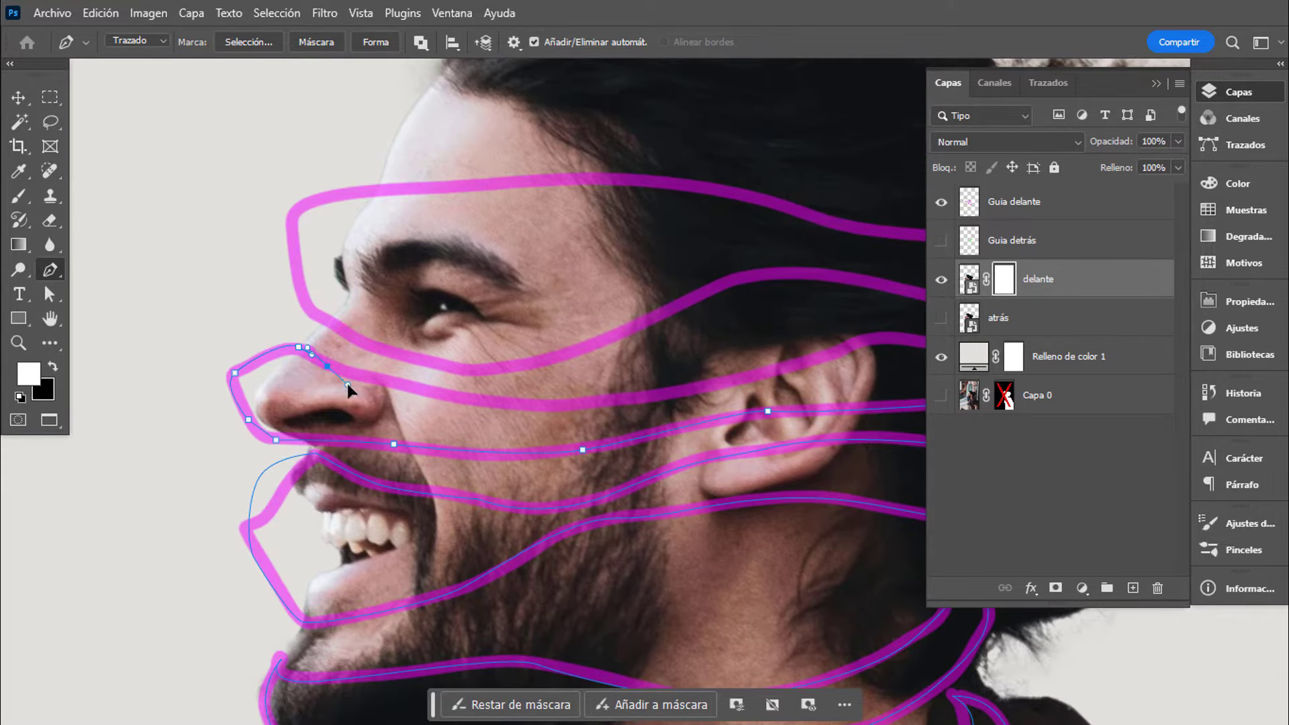
left_click_drag(913, 423, 790, 428)
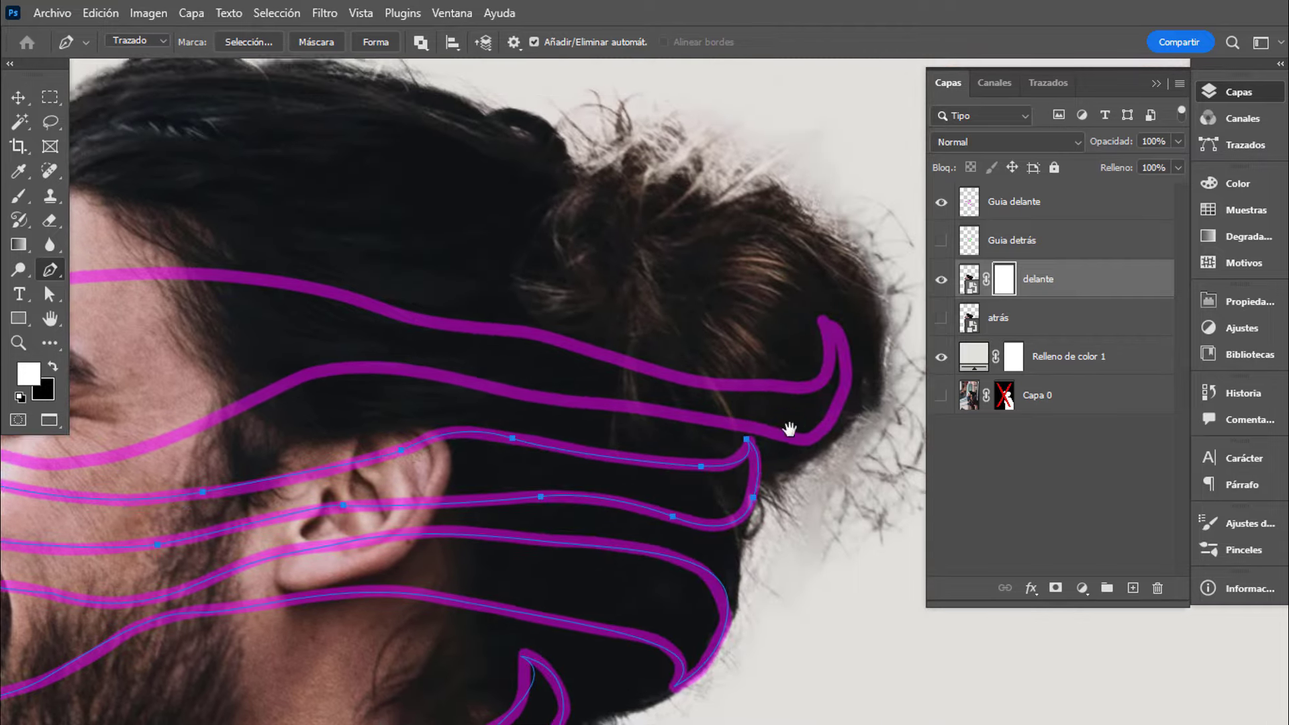
left_click_drag(402, 430, 766, 470)
left_click(446, 474)
left_click(303, 429)
left_click(263, 387)
Extend the forehead ribbon path through the hair, curl it at the bun and close it.
left_click_drag(274, 306, 304, 303)
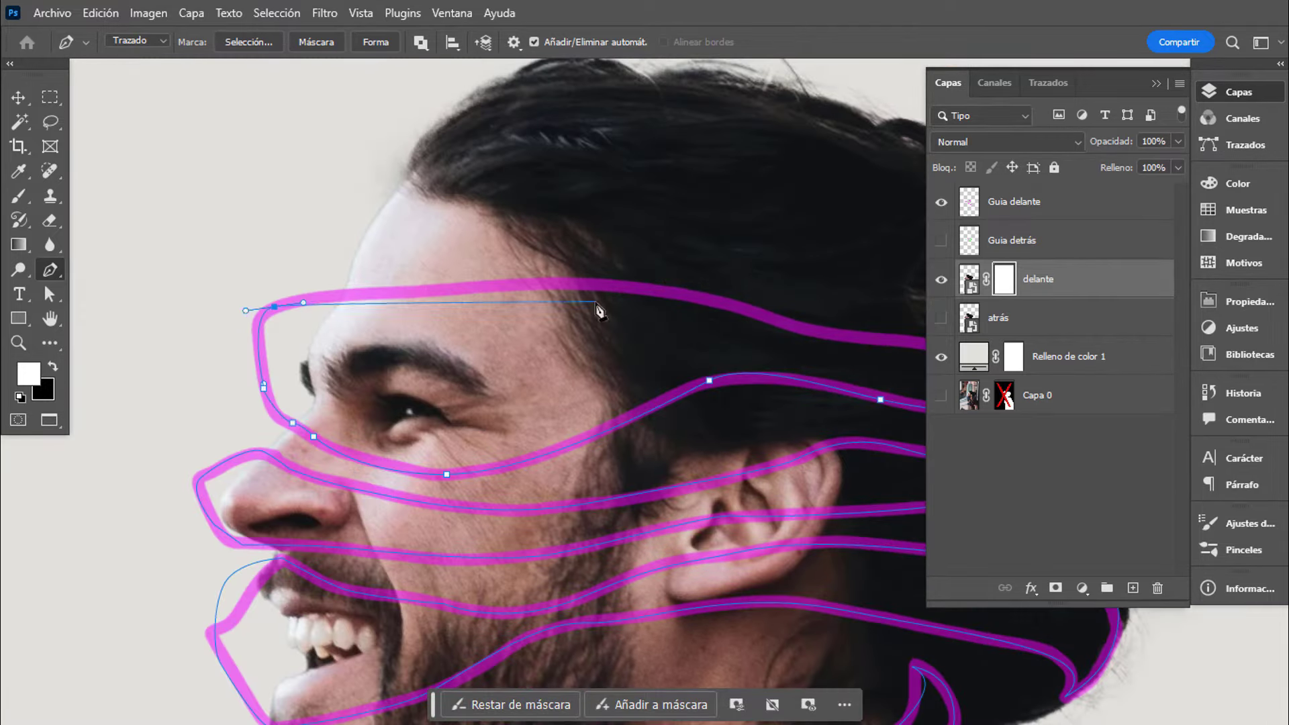
left_click(566, 284)
left_click_drag(738, 402, 435, 420)
left_click(489, 340)
left_click_drag(670, 375, 712, 391)
left_click_drag(739, 402, 583, 411)
left_click_drag(678, 421, 711, 421)
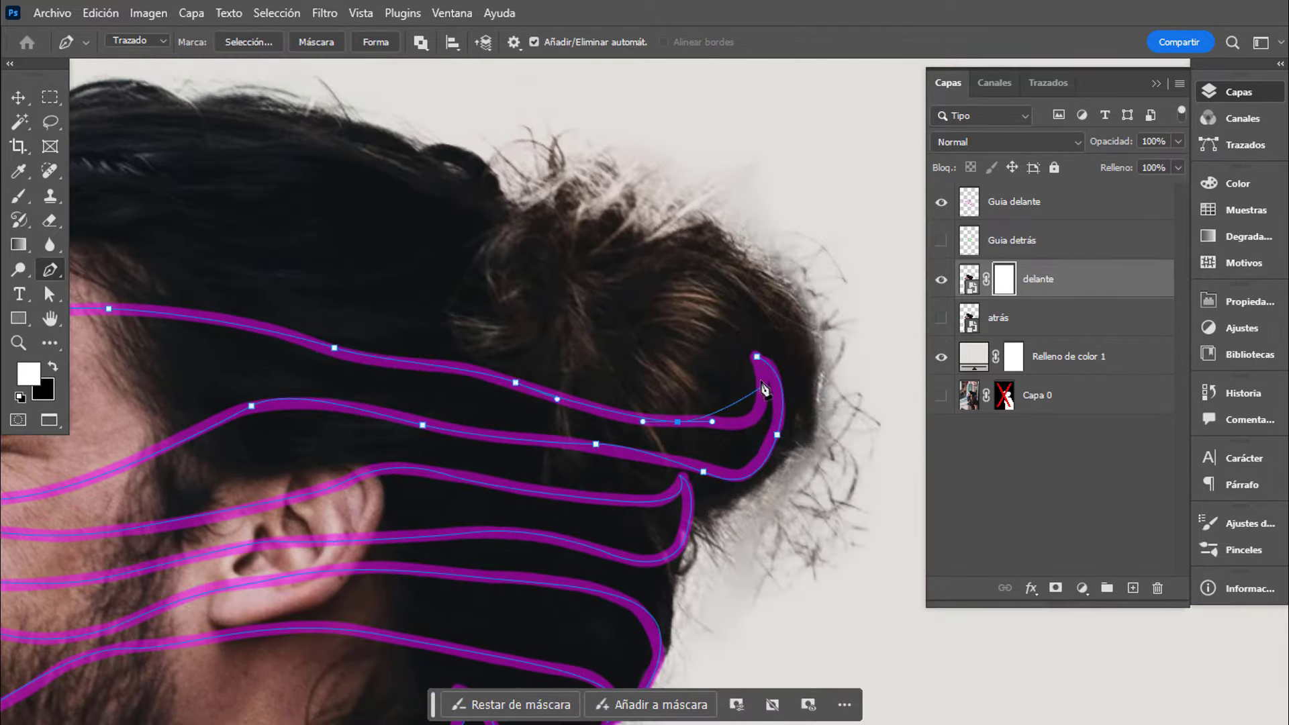
left_click(757, 357)
scroll(765, 416, "down", 3)
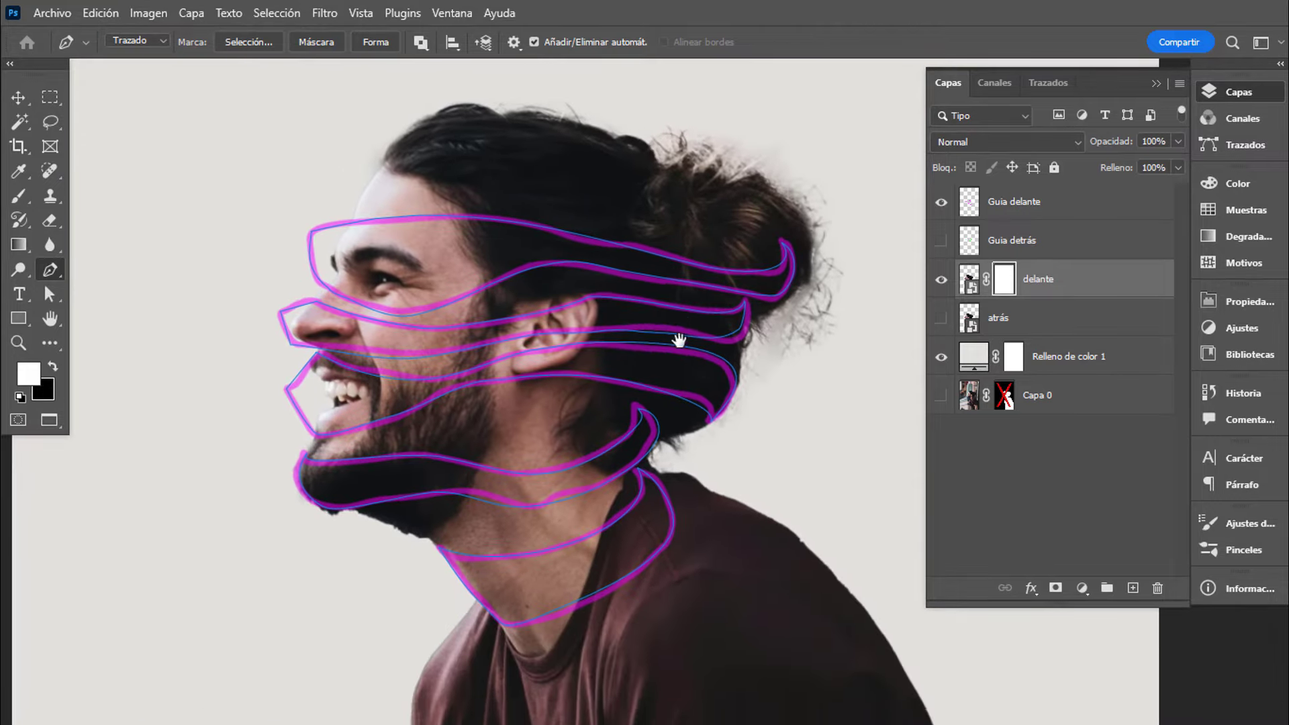
Hide 'Guia delante', select every traced ribbon path and load them as a selection.
left_click_drag(679, 341, 655, 330)
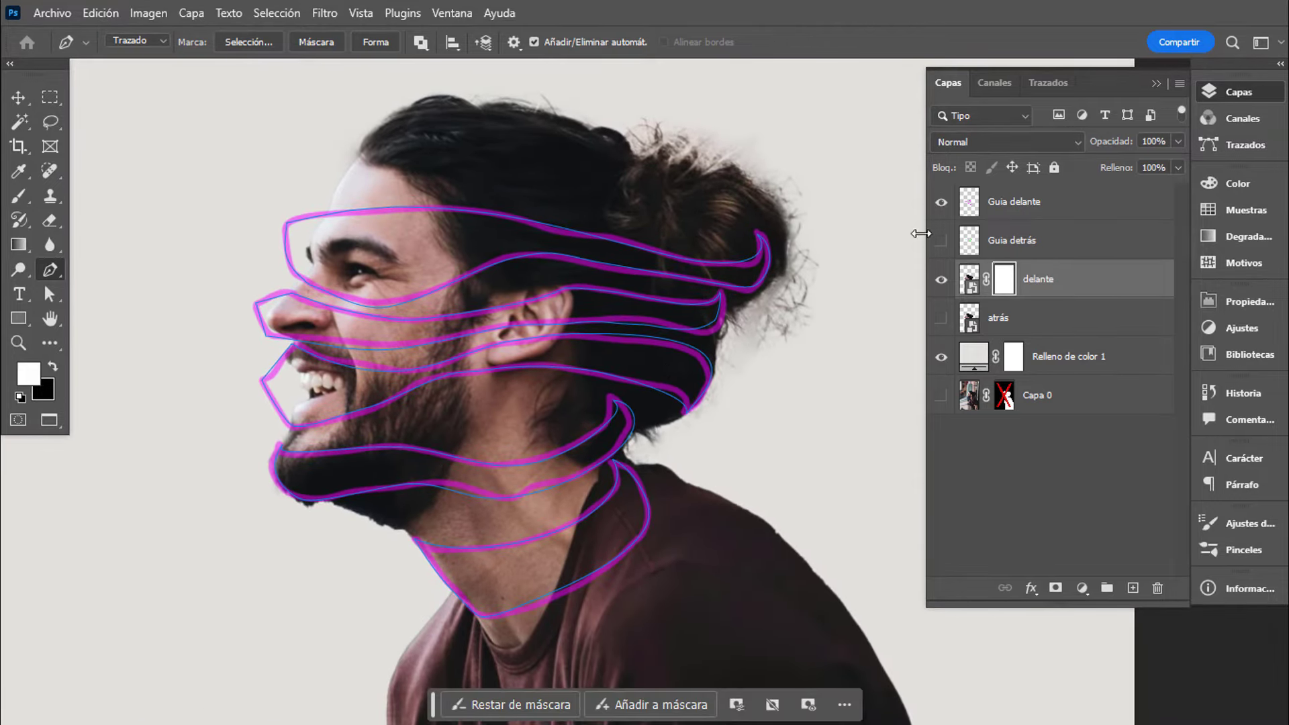
left_click(942, 202)
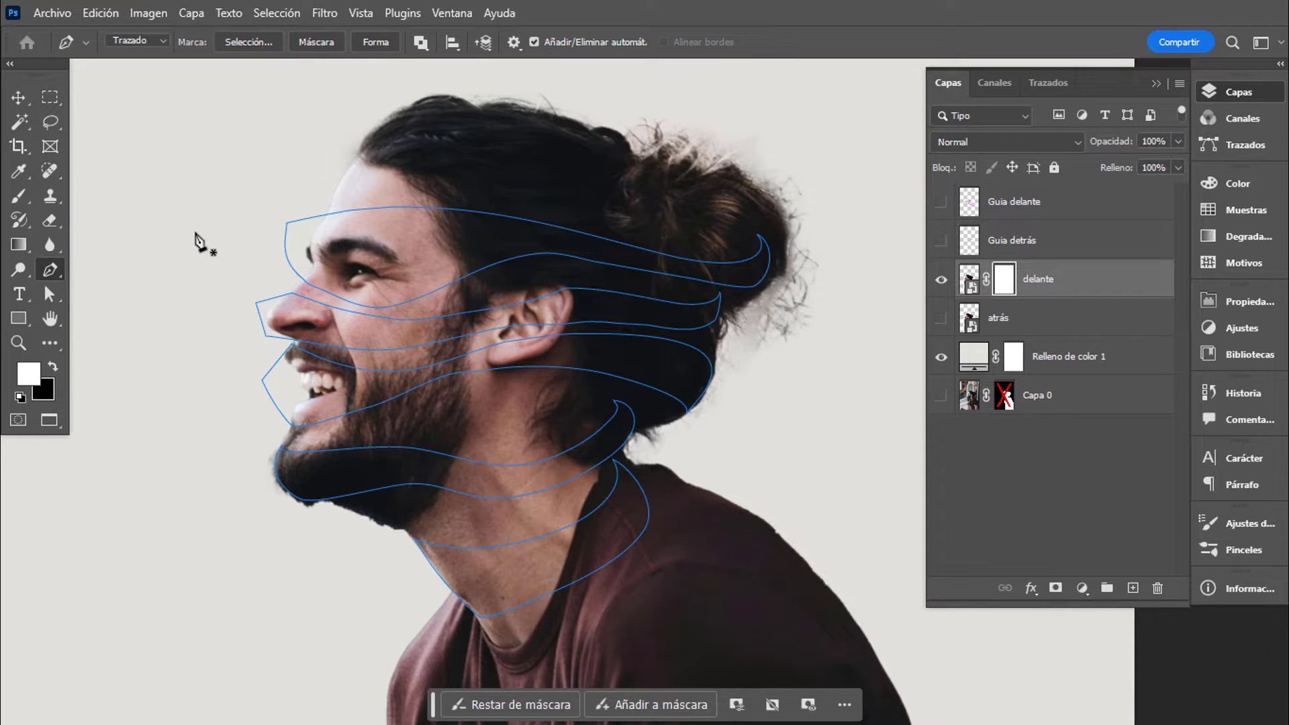
key("ctrl")
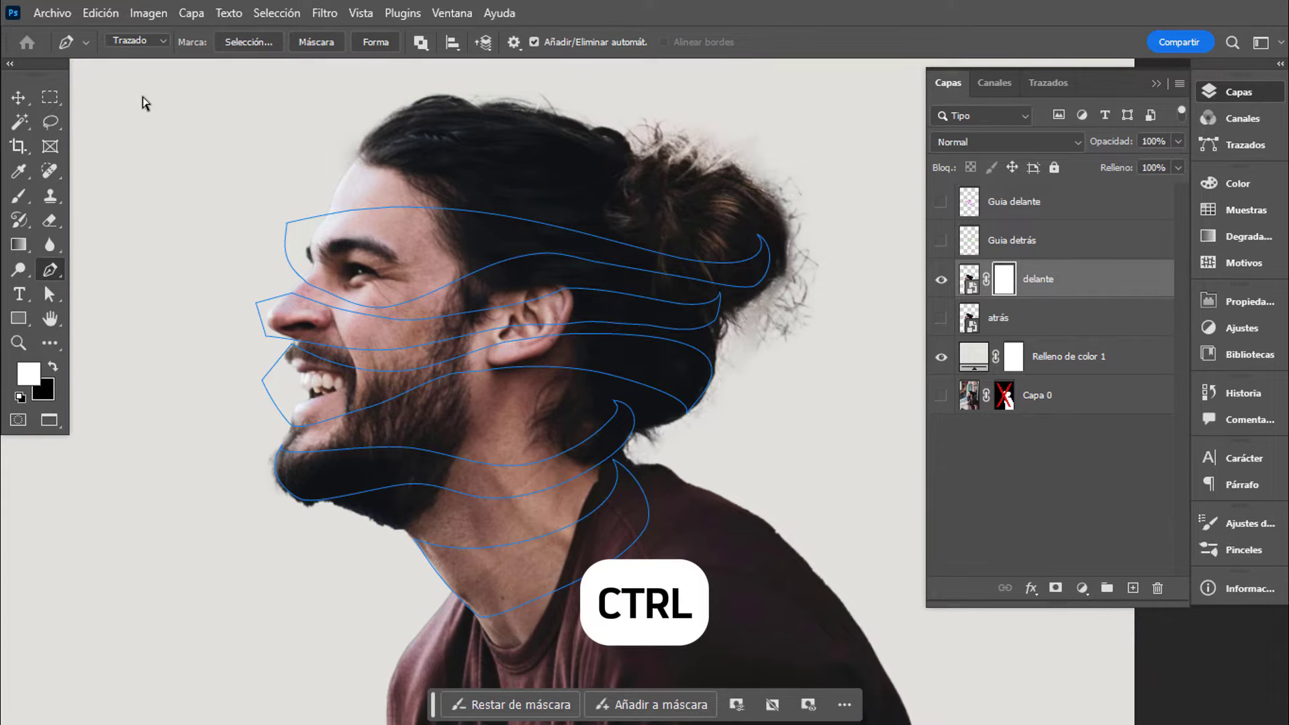
mouse_move(143, 98)
left_mouse_down()
mouse_move(796, 668)
mouse_move(840, 668)
left_mouse_up()
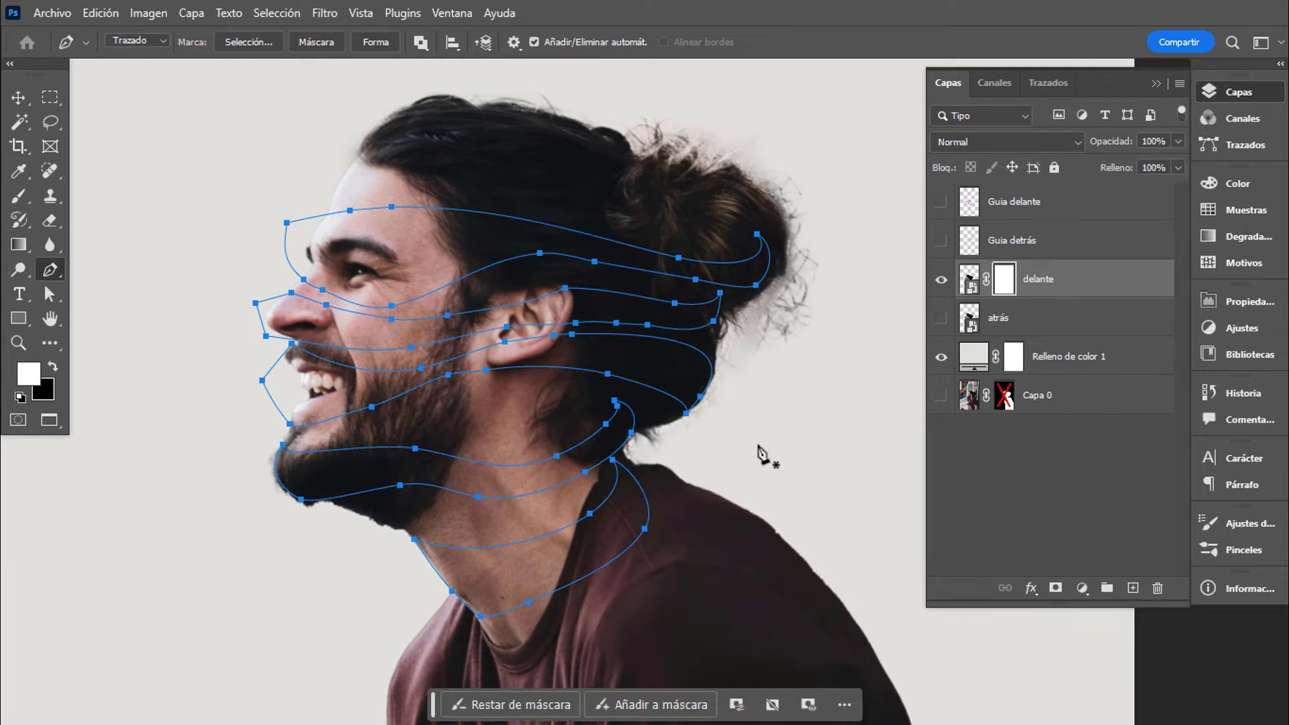
key("ctrl+Return")
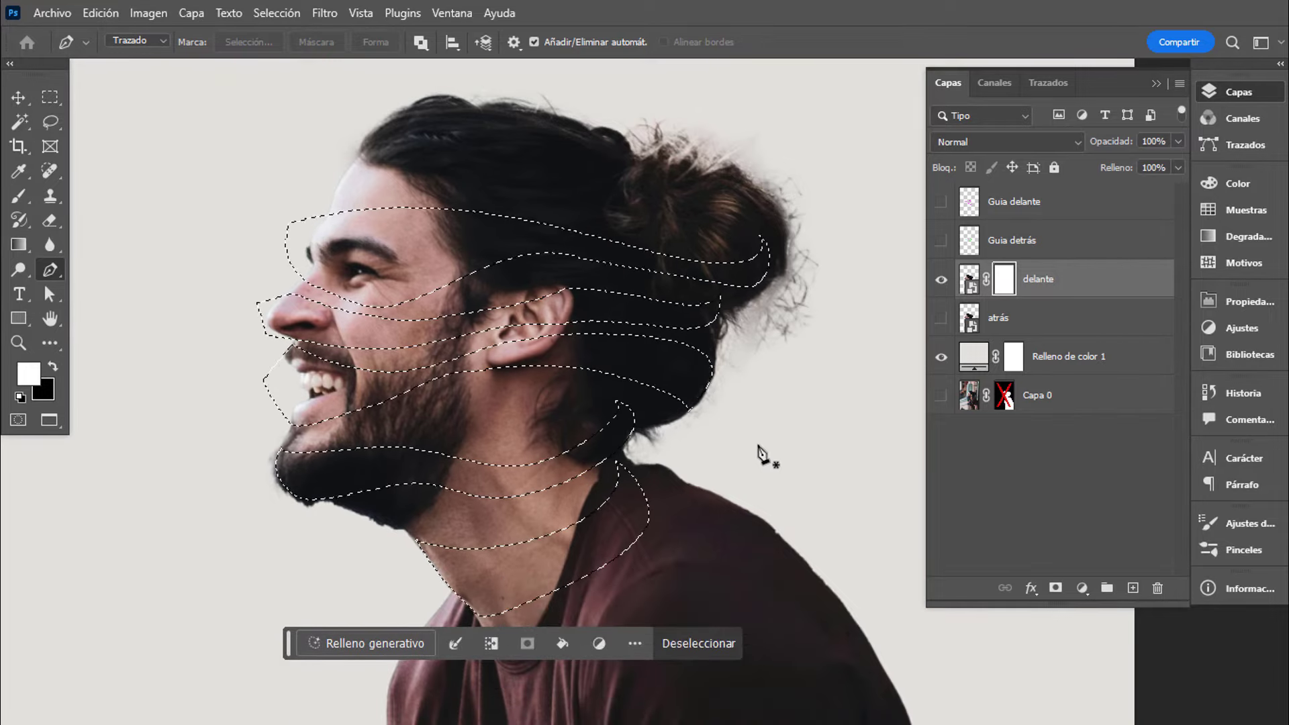
Fill the ribbon selection on the delante mask, deselect, and invert the mask.
key("Delete")
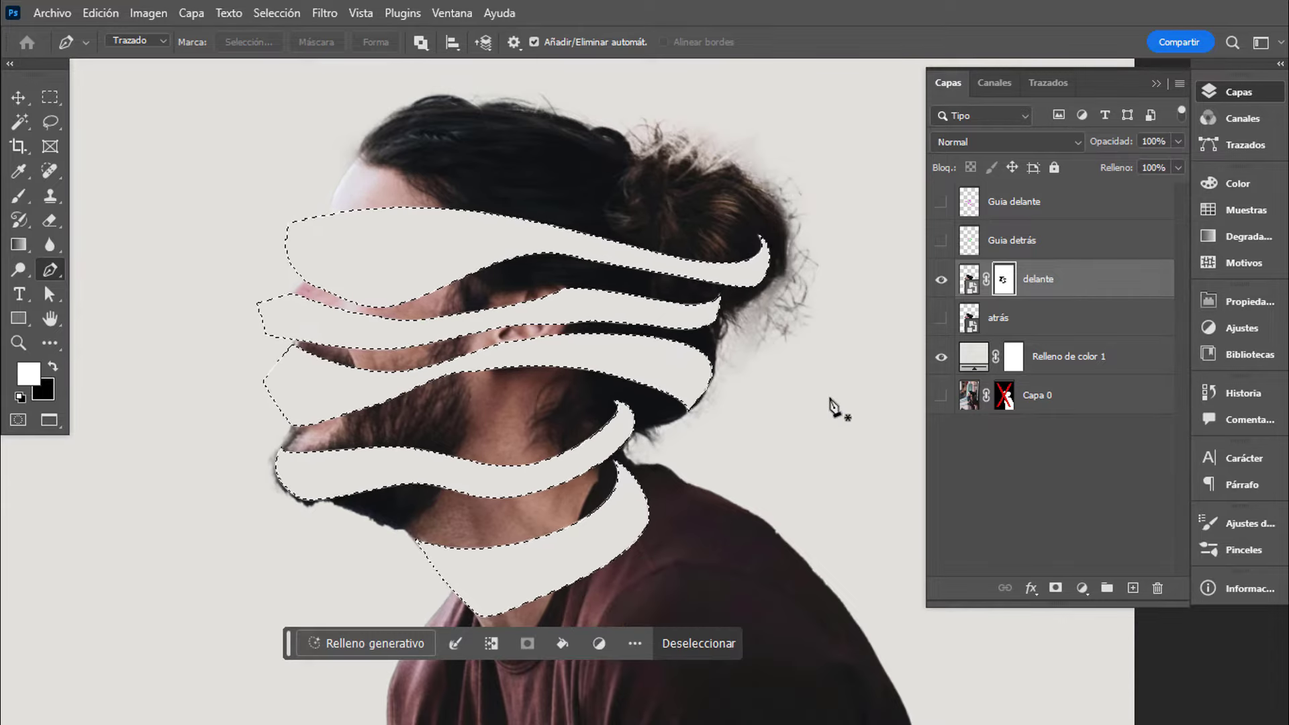
key("ctrl+d")
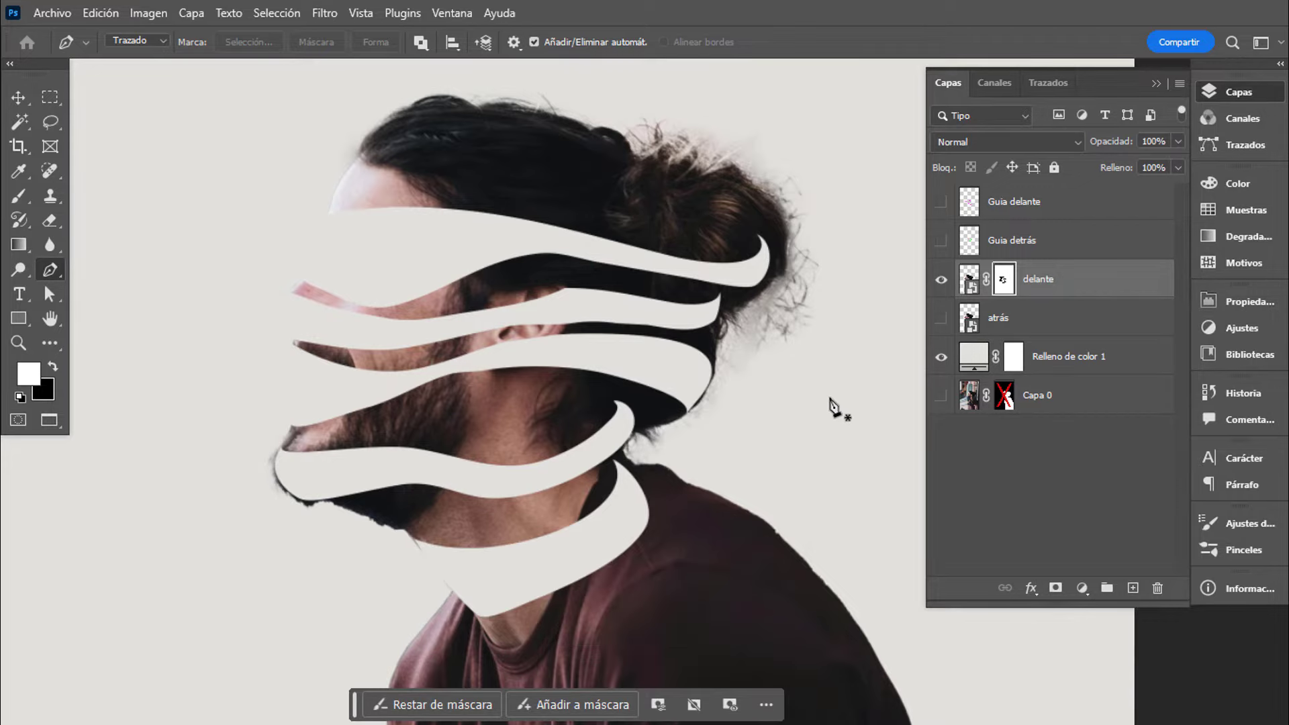
key("ctrl+i")
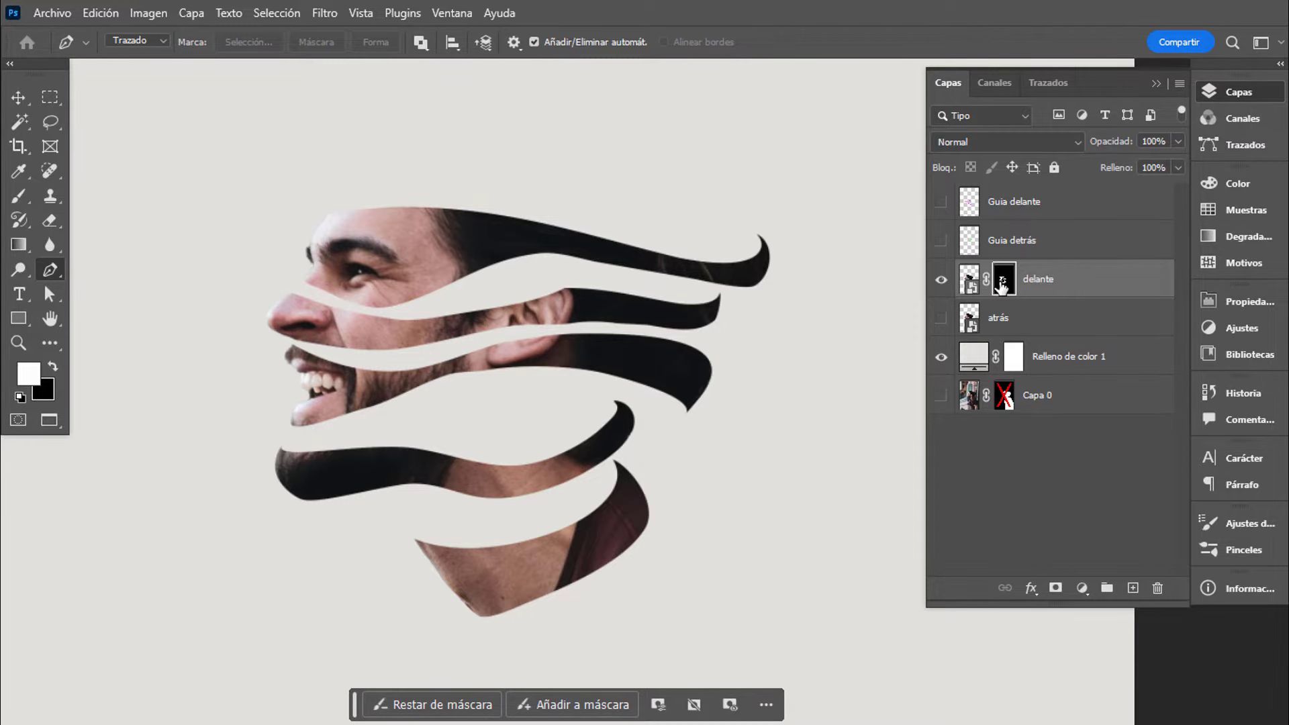
key("ctrl+i")
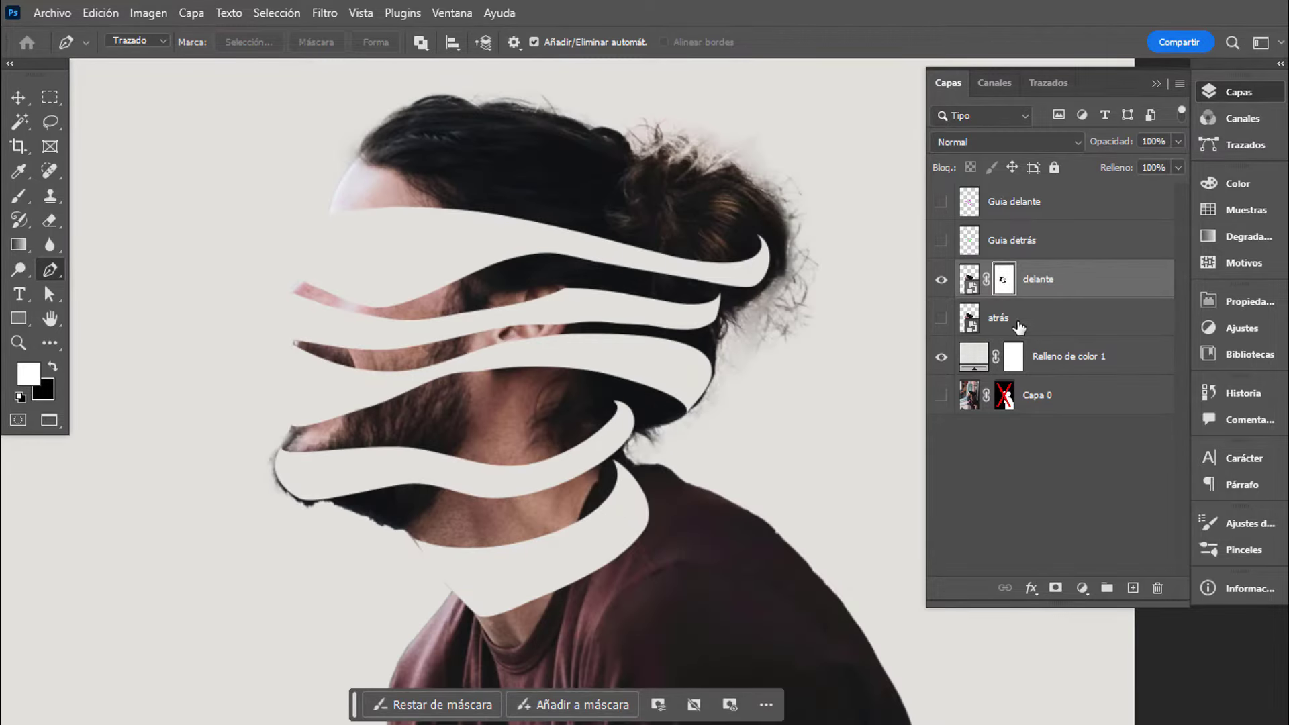
key("ctrl+i")
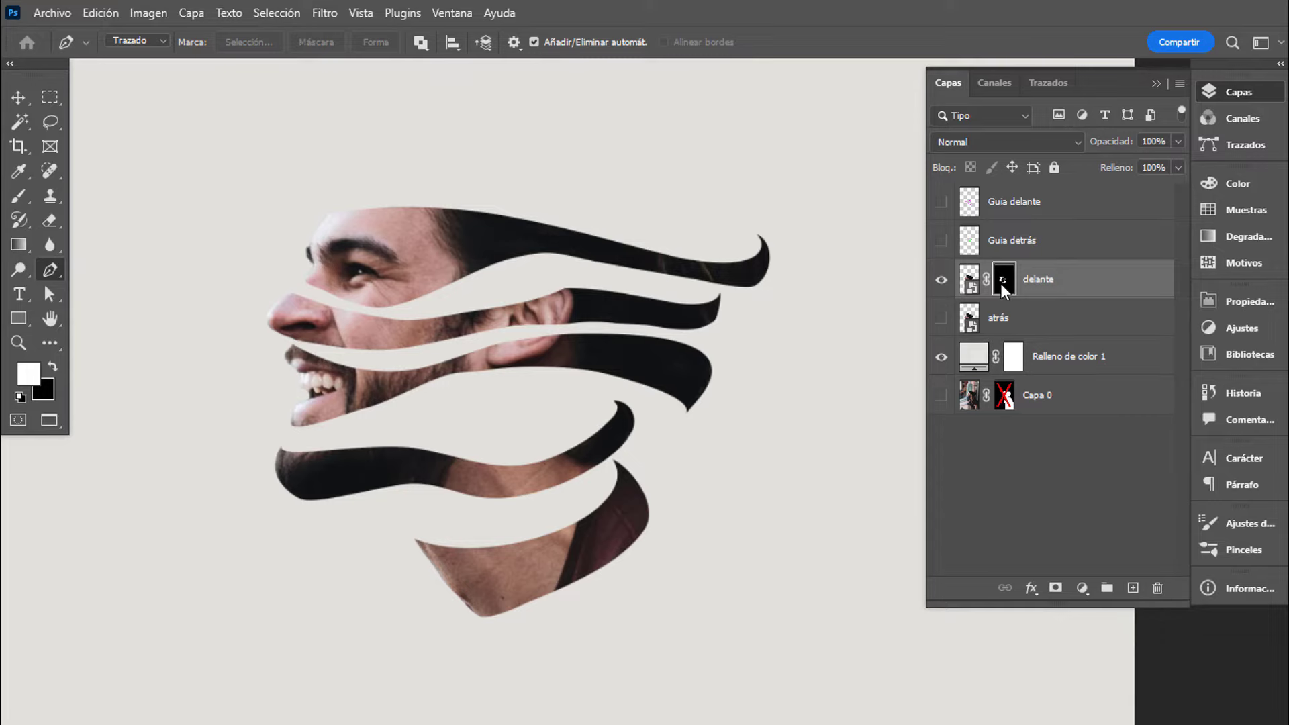
Show 'Guia detrás' at 50% opacity, then make atrás the active layer.
left_click(942, 242)
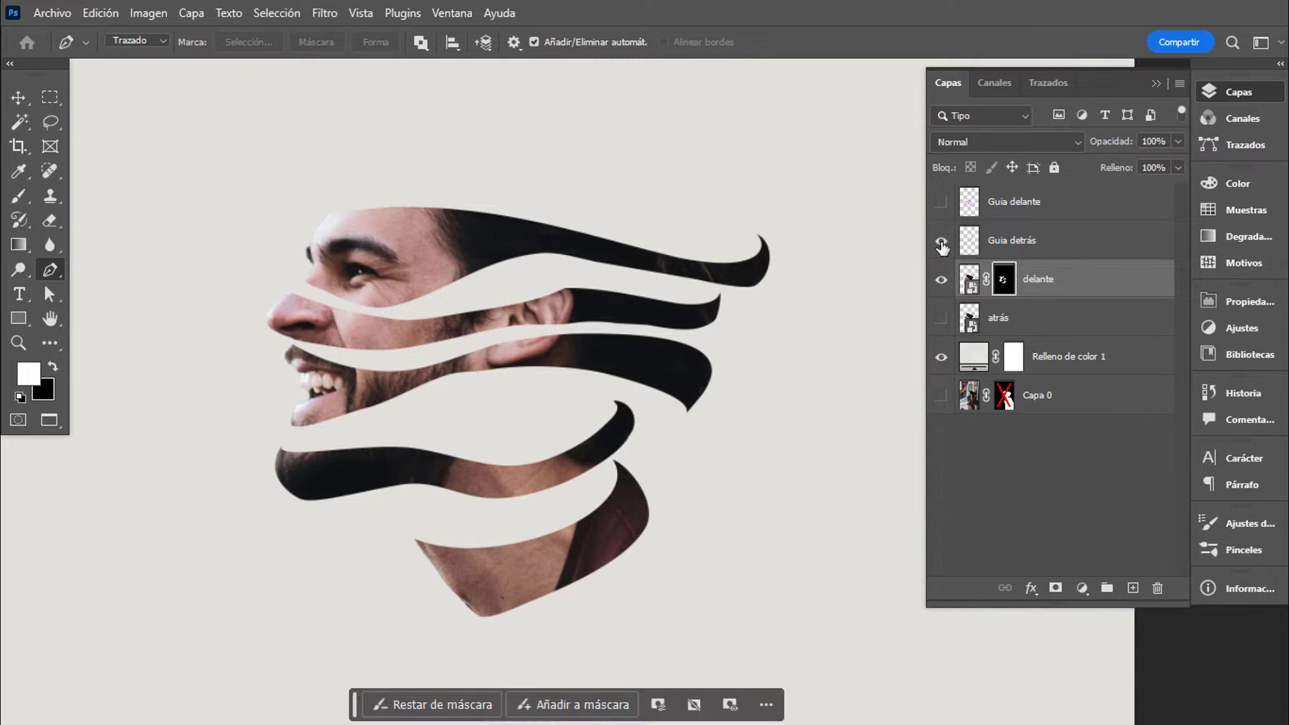
left_click(1024, 243)
type("50")
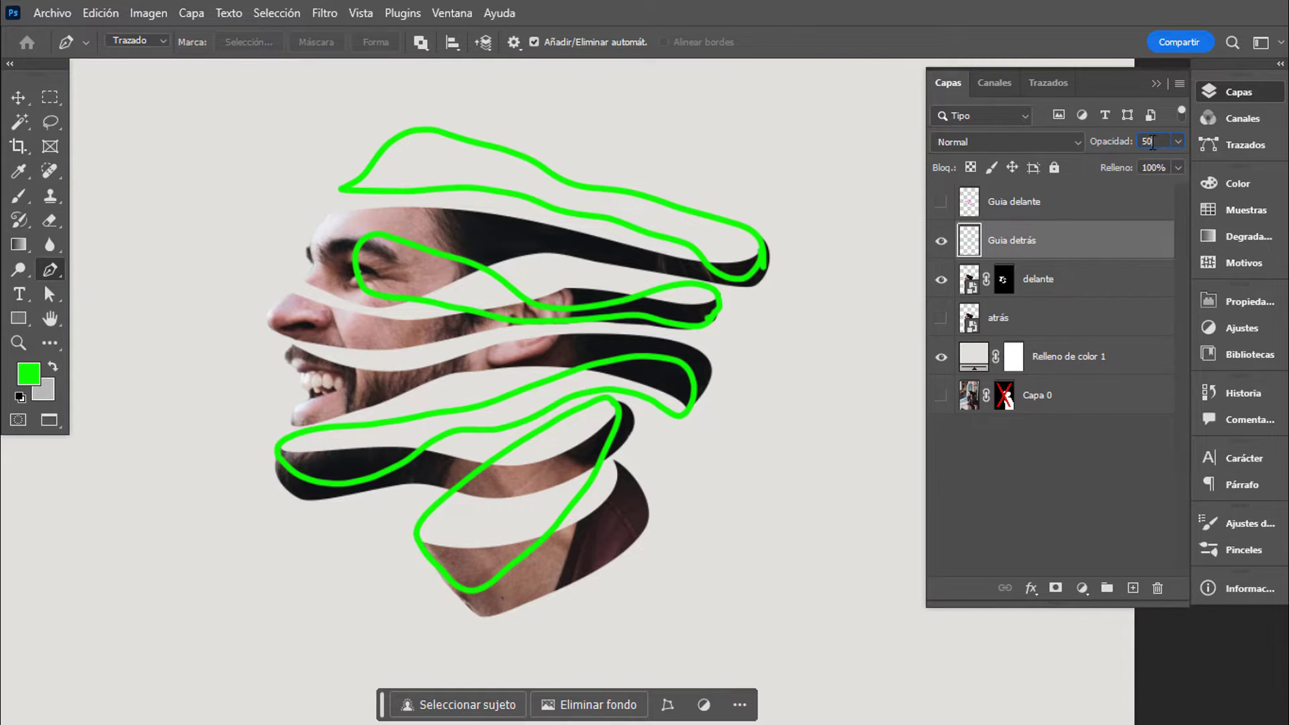
key("Return")
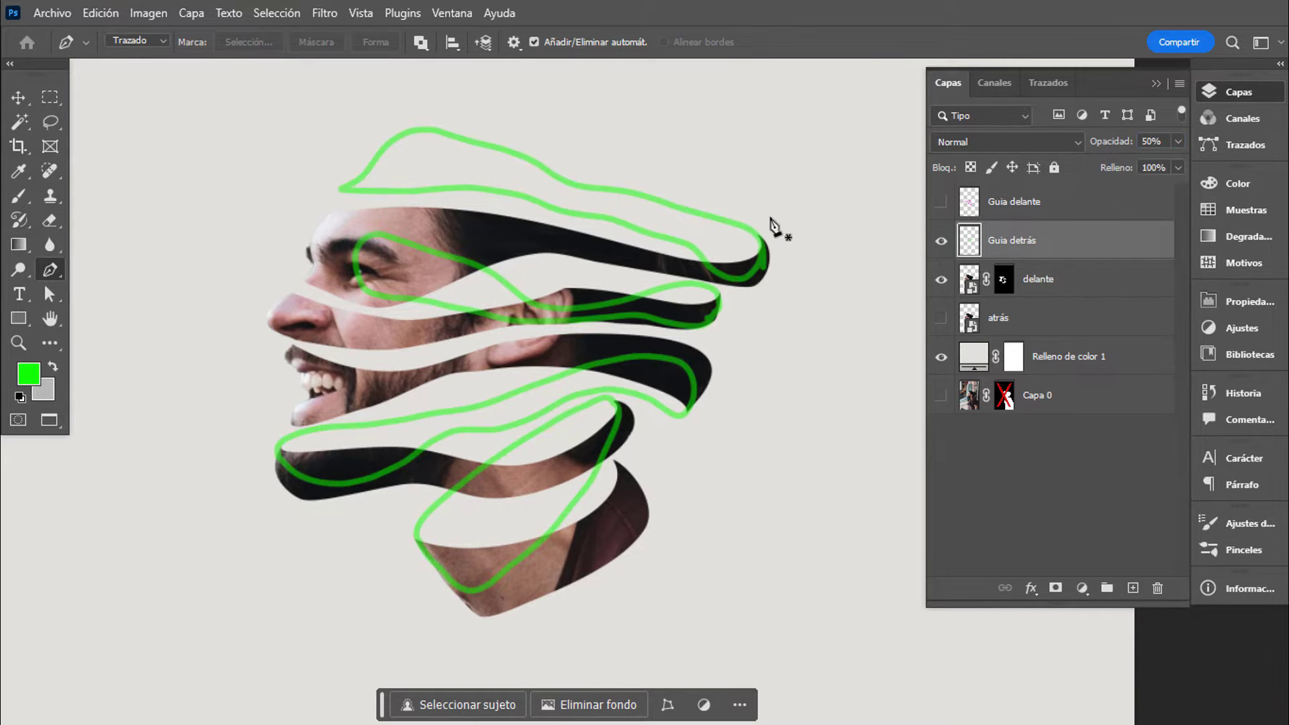
left_click(1001, 321)
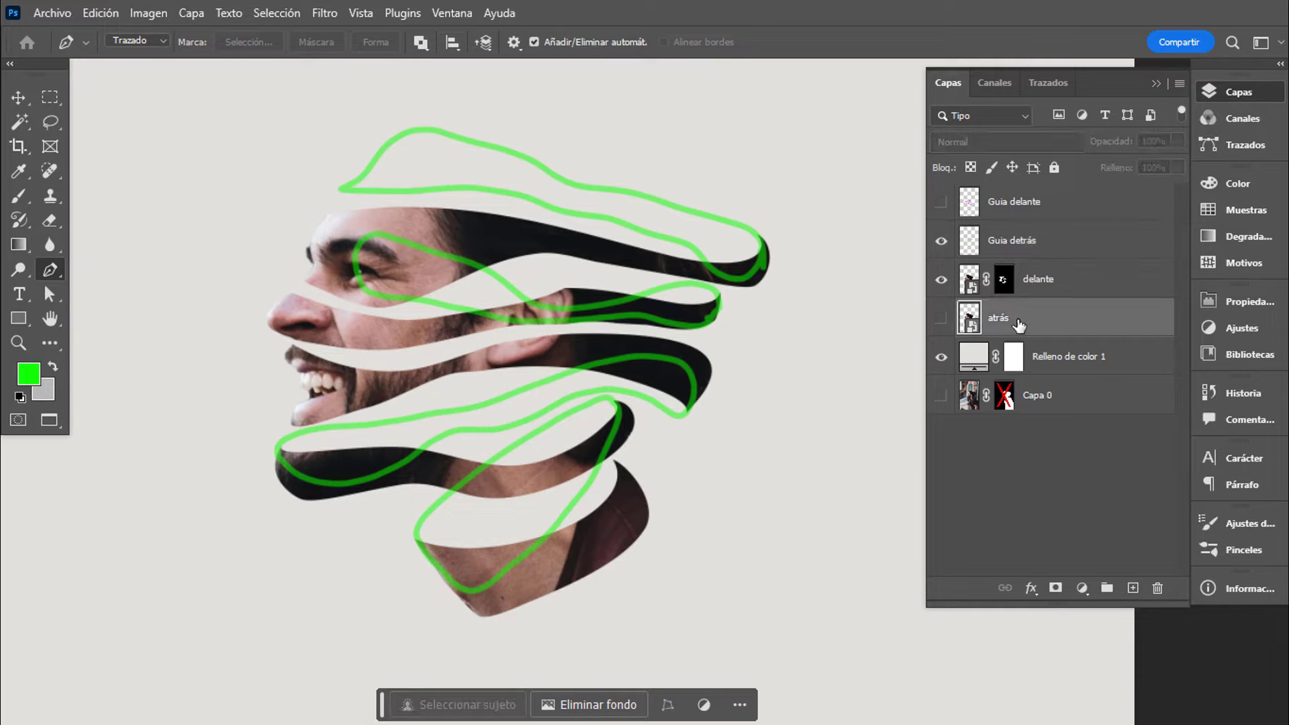
Add a layer mask to atrás and briefly toggle its visibility to check the guides.
left_click(1054, 589)
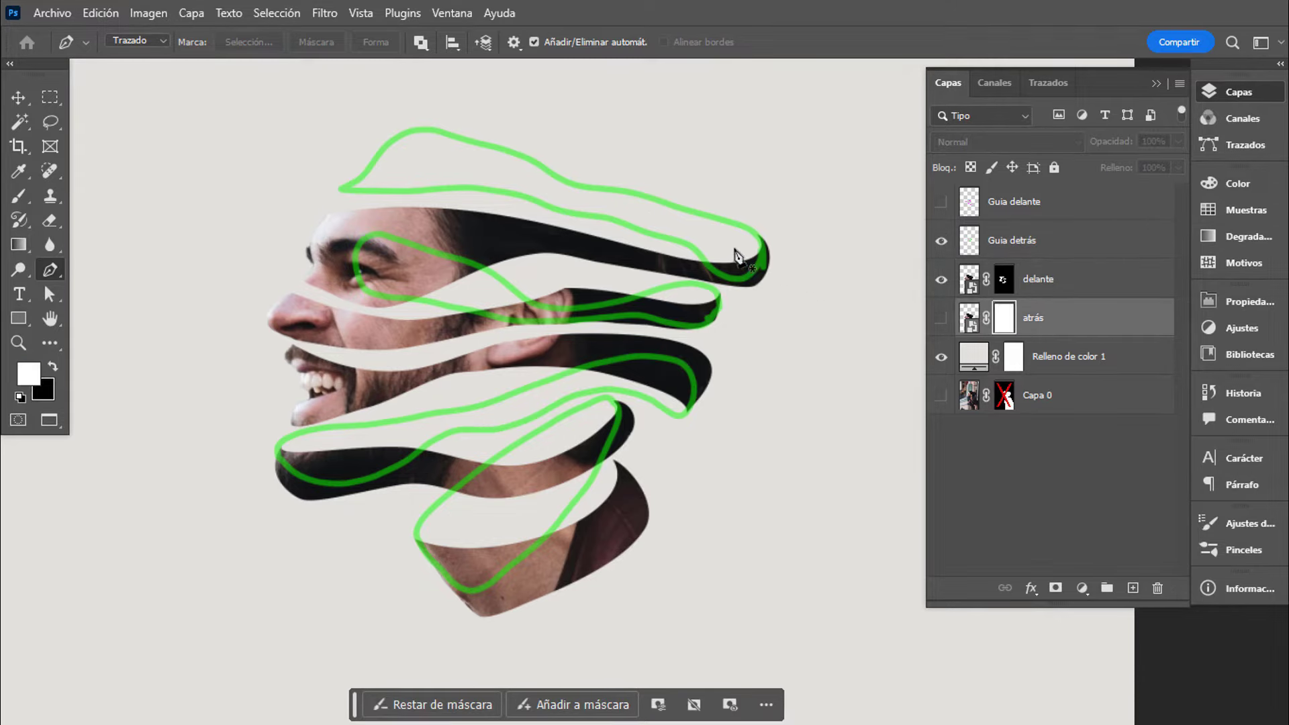
left_click(940, 318)
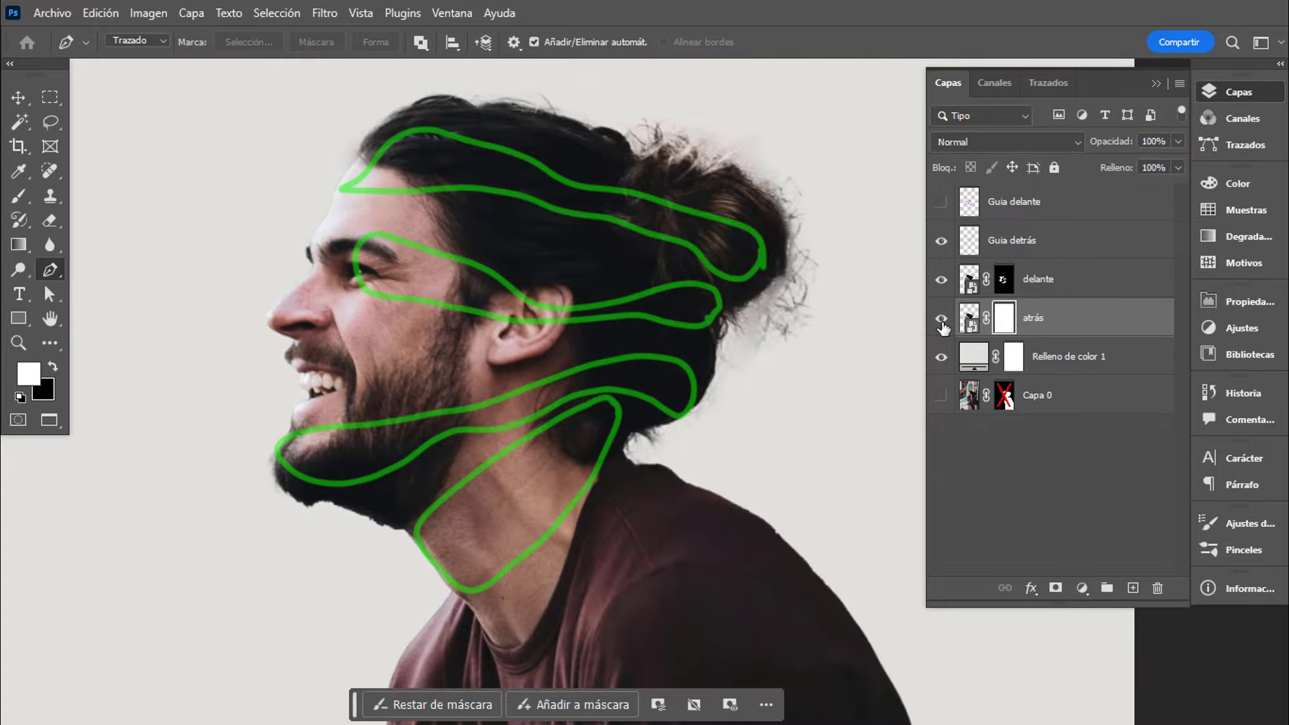
left_click(941, 318)
scroll(472, 380, "up", 5)
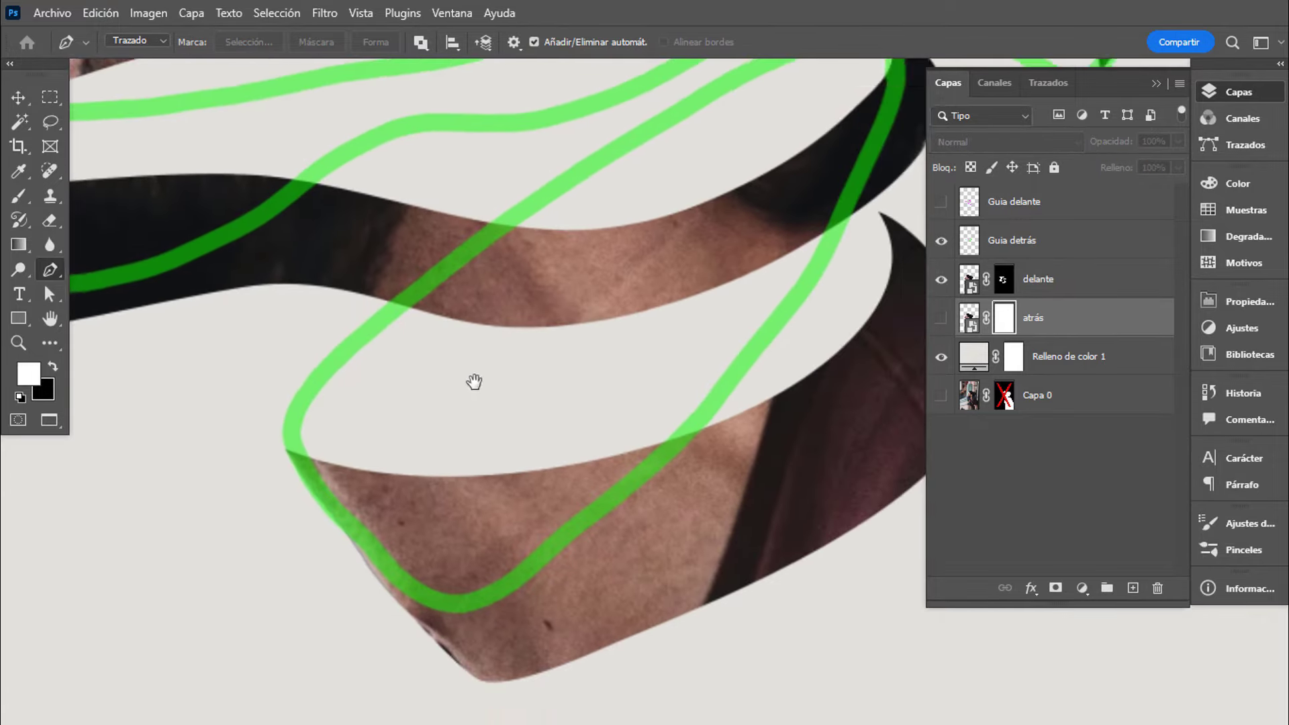
Trace a closed path along the green neck back-ribbon guide.
left_click(274, 425)
left_click_drag(429, 564, 479, 556)
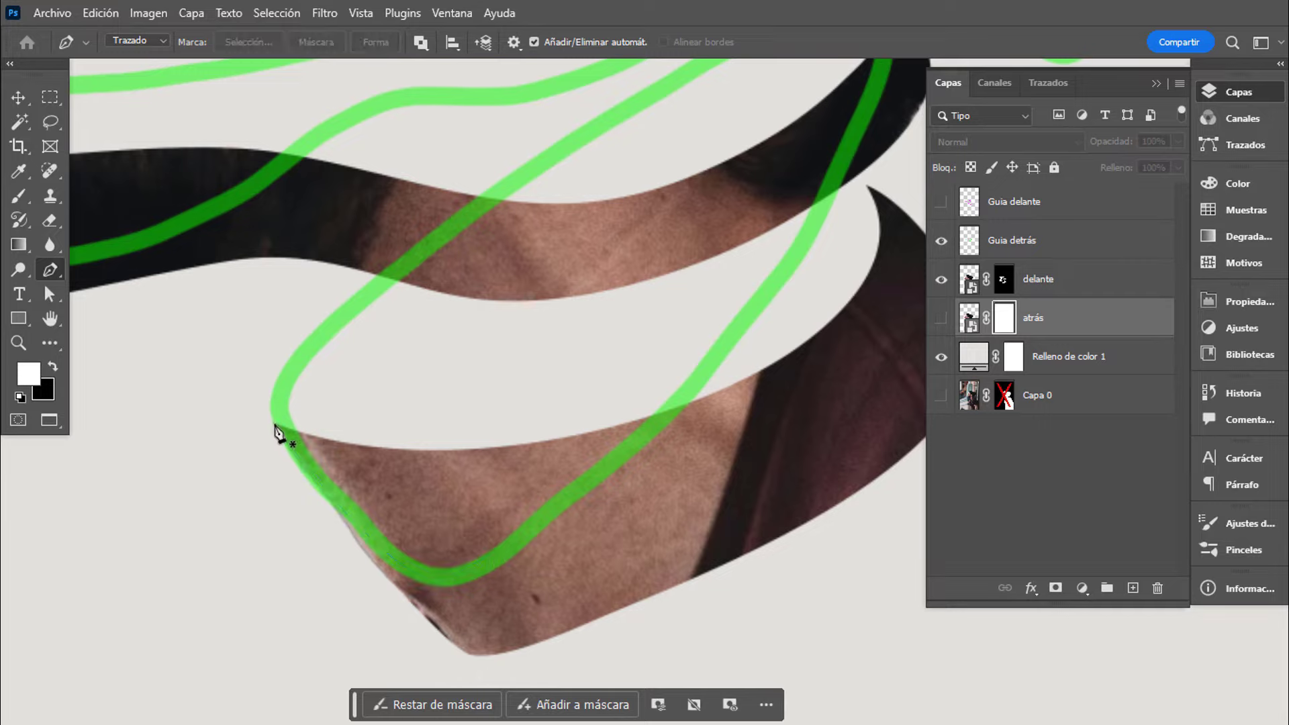
left_click_drag(724, 348, 751, 316)
left_click_drag(835, 178, 846, 135)
left_click_drag(890, 82, 718, 366)
left_click_drag(722, 306, 639, 300)
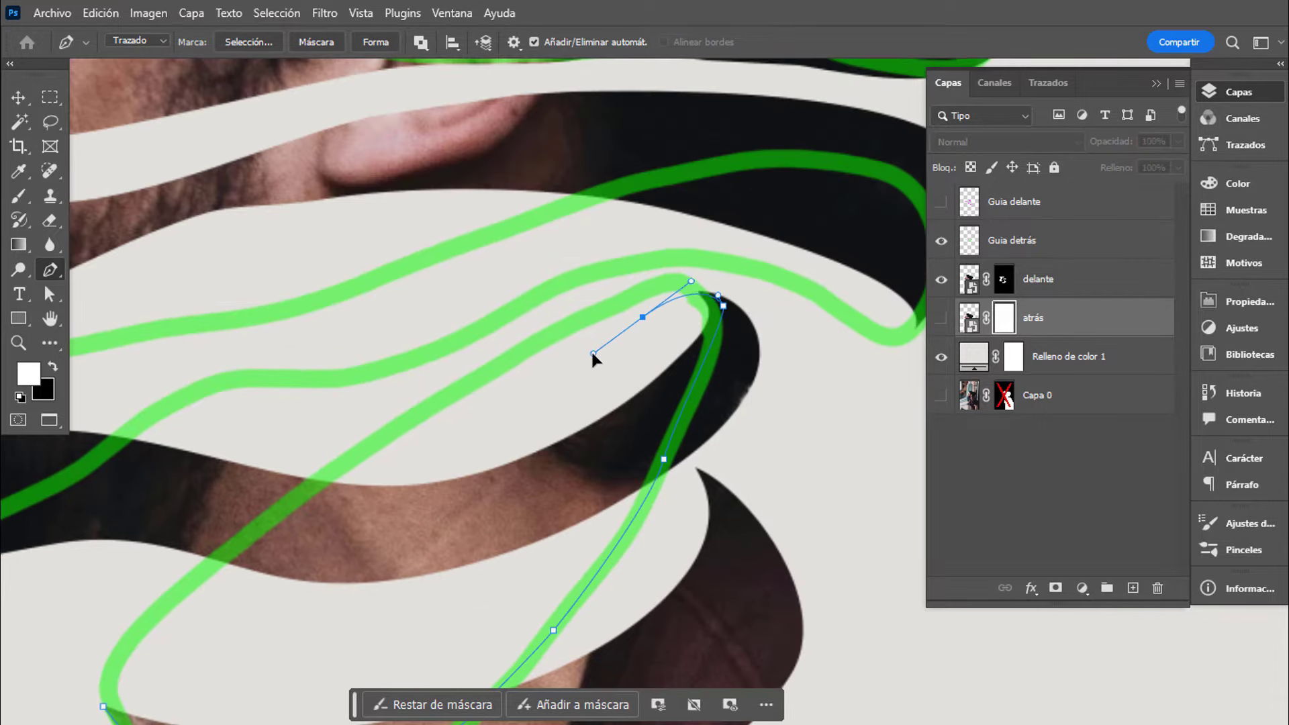
left_click_drag(573, 341, 481, 405)
scroll(457, 413, "down", 3)
scroll(456, 412, "left", 3)
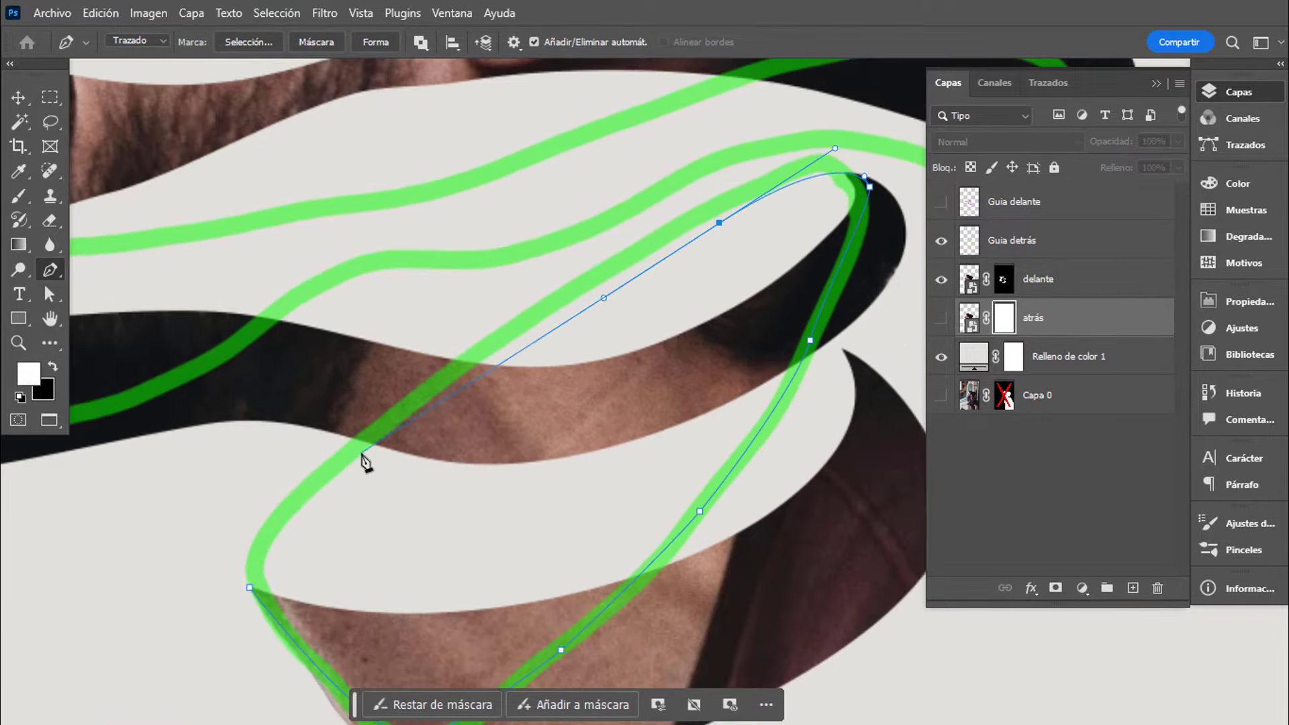
left_click_drag(343, 466, 316, 497)
left_click_drag(249, 587, 272, 614)
scroll(271, 614, "down", 3)
scroll(345, 440, "up", 4)
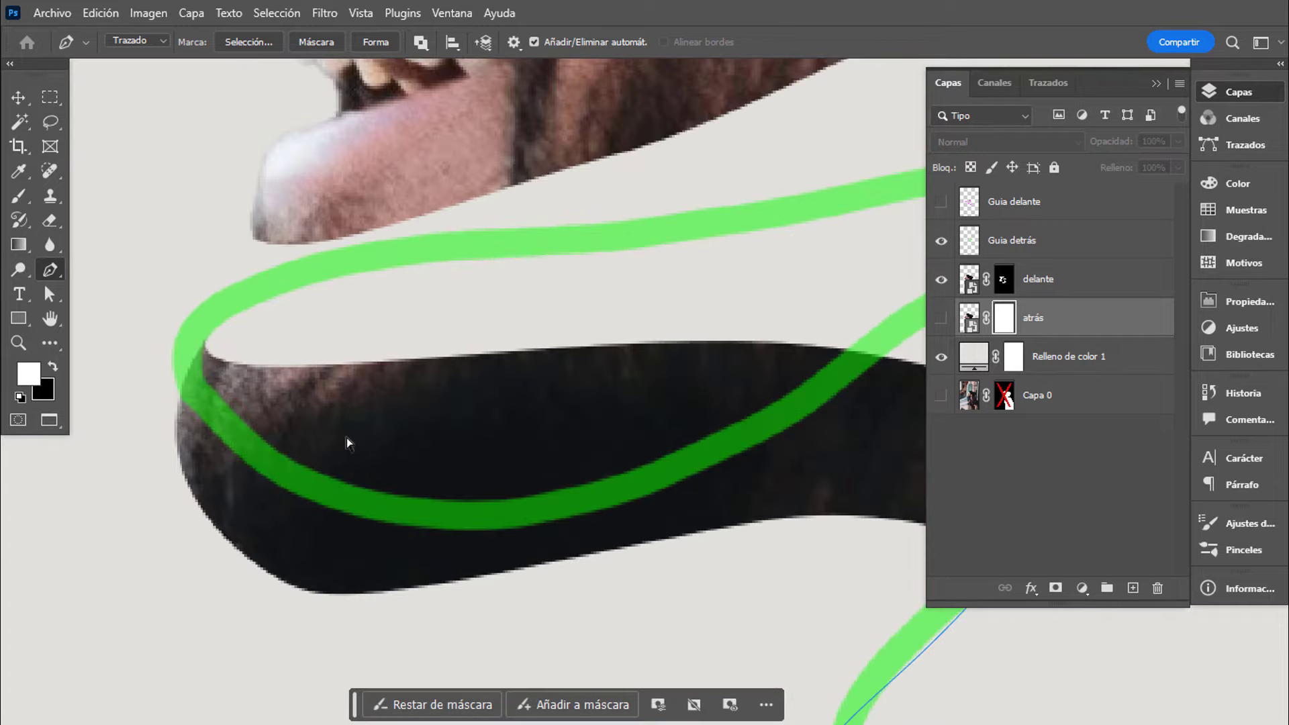
Trace a closed path along the green chin back-ribbon guide.
left_click(206, 338)
left_click_drag(303, 489, 449, 526)
scroll(600, 494, "down", 3)
scroll(527, 510, "up", 3)
mouse_move(578, 426)
left_mouse_down()
mouse_move(649, 403)
mouse_move(773, 460)
left_mouse_up()
scroll(721, 497, "up", 3)
left_click_drag(718, 496, 752, 410)
scroll(720, 497, "down", 3)
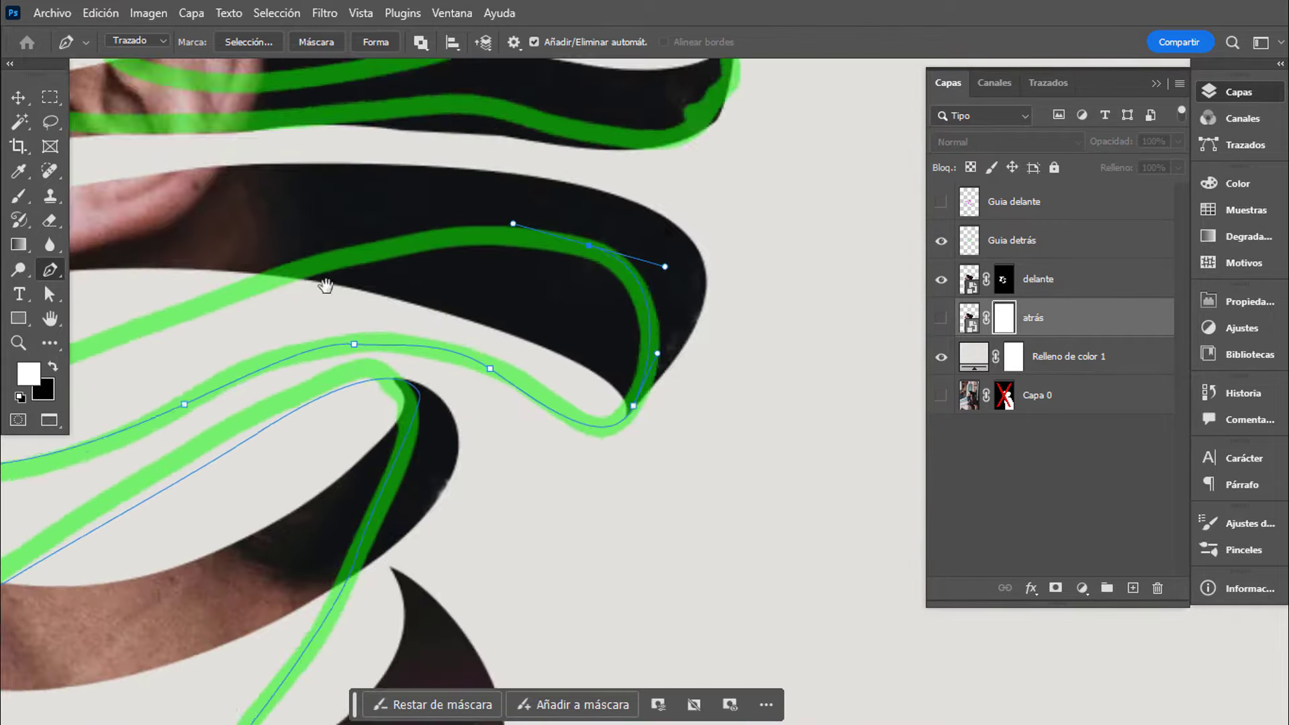
scroll(575, 337, "up", 3)
left_click_drag(692, 284, 599, 300)
left_click_drag(393, 332, 324, 339)
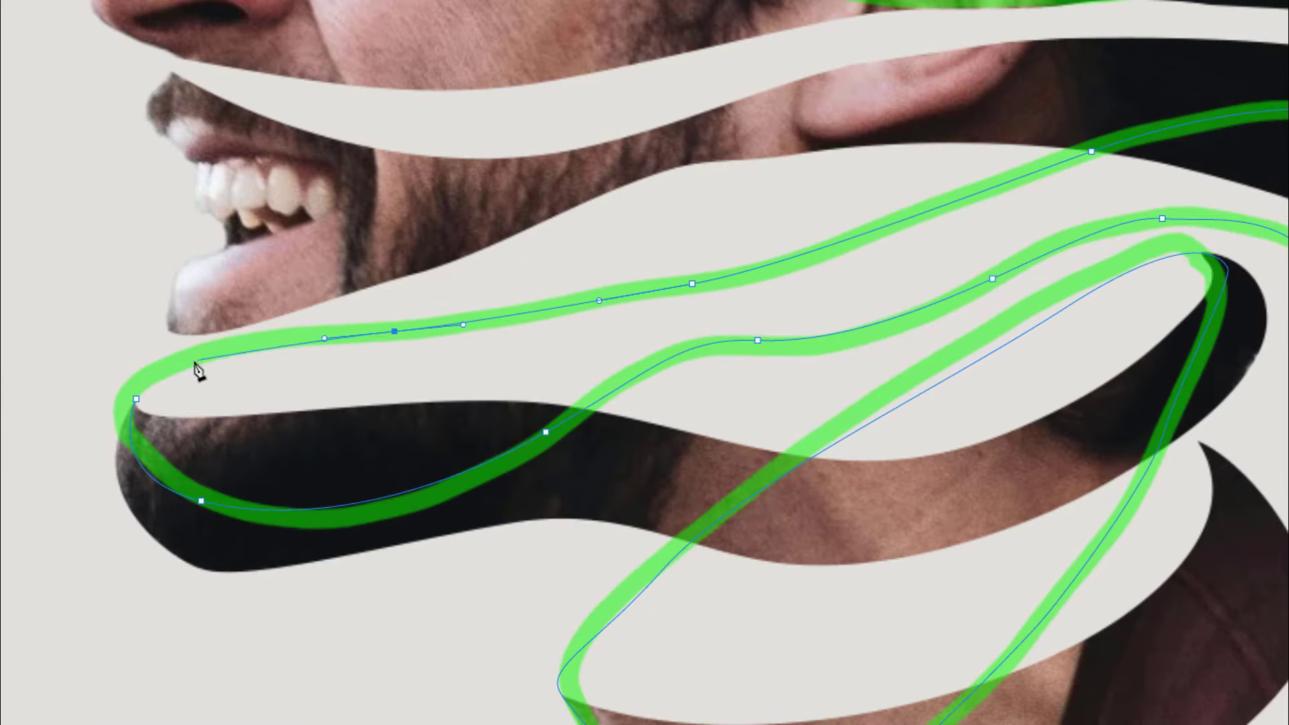
left_click_drag(240, 343, 219, 348)
scroll(133, 390, "up", 3)
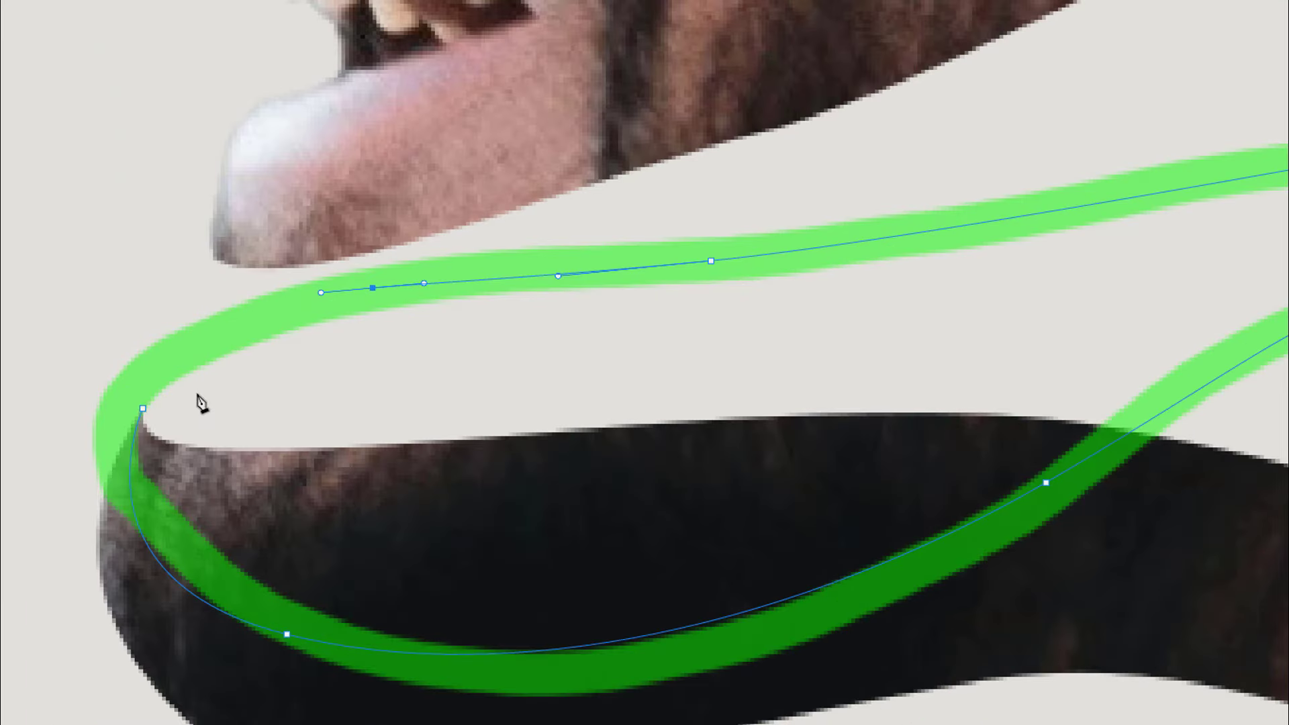
left_click_drag(143, 408, 122, 478)
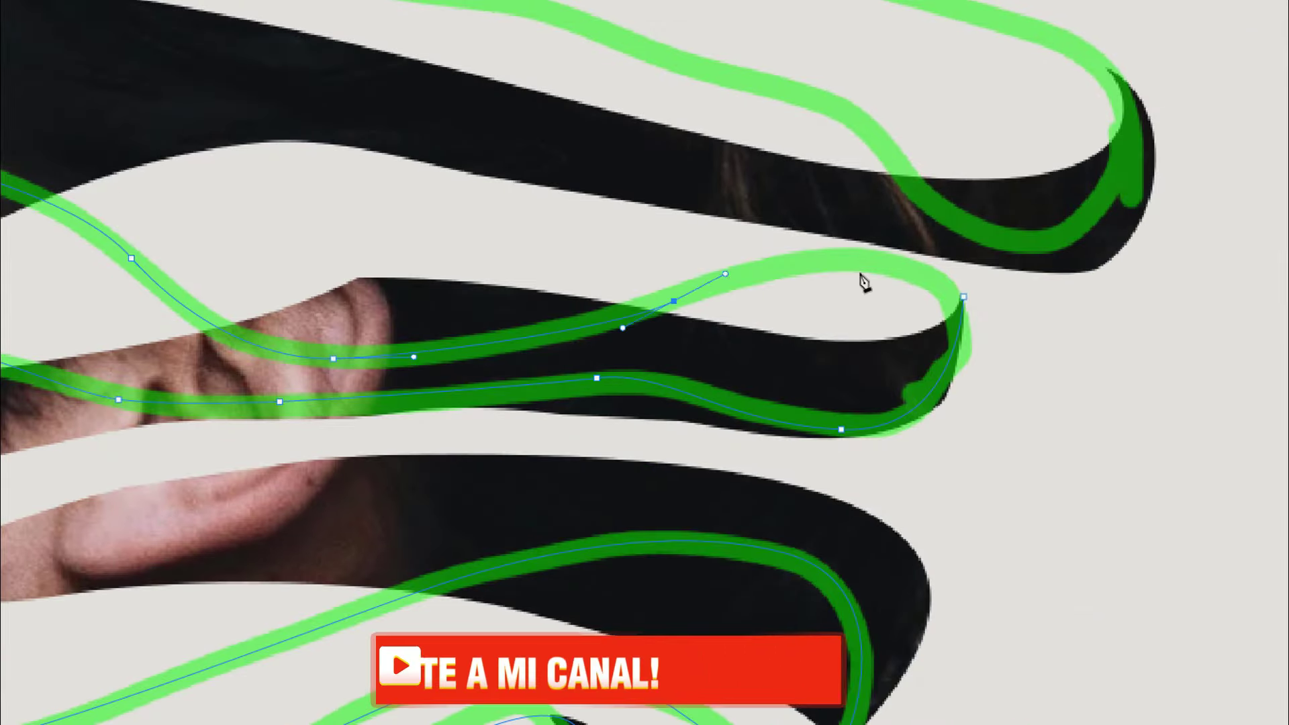
left_click_drag(963, 297, 985, 360)
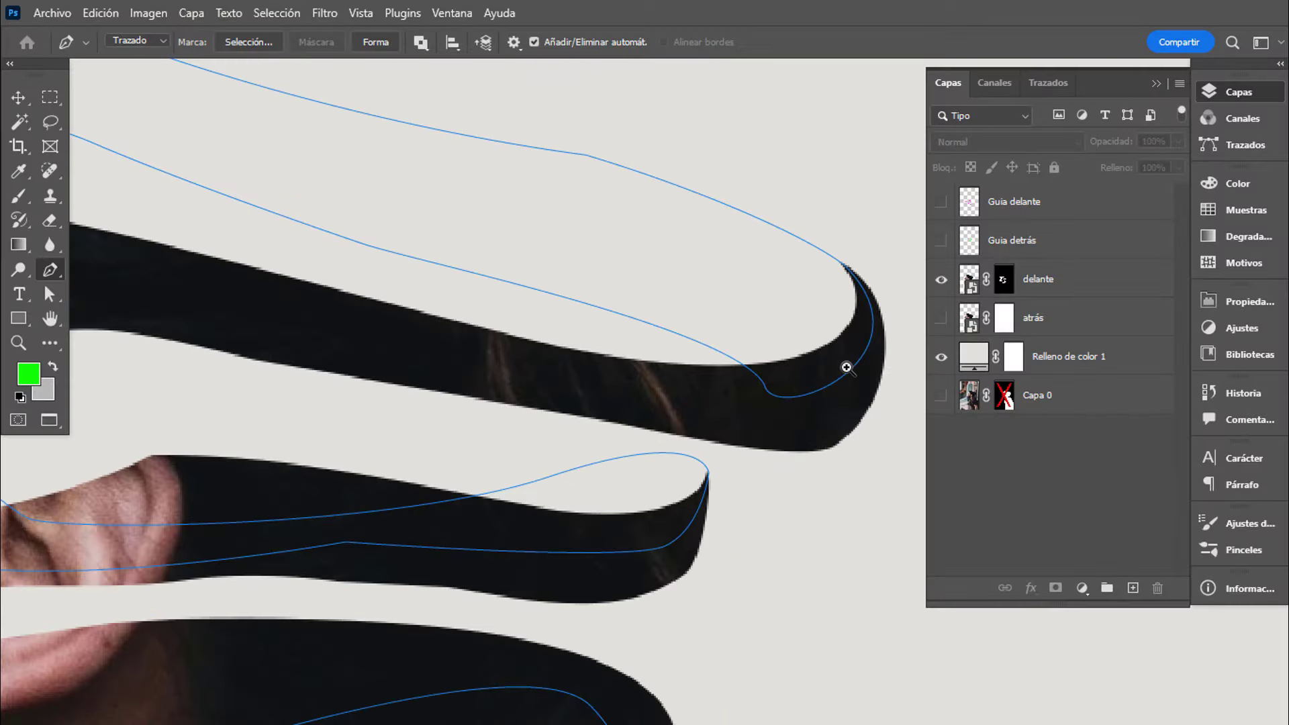
left_click(761, 362)
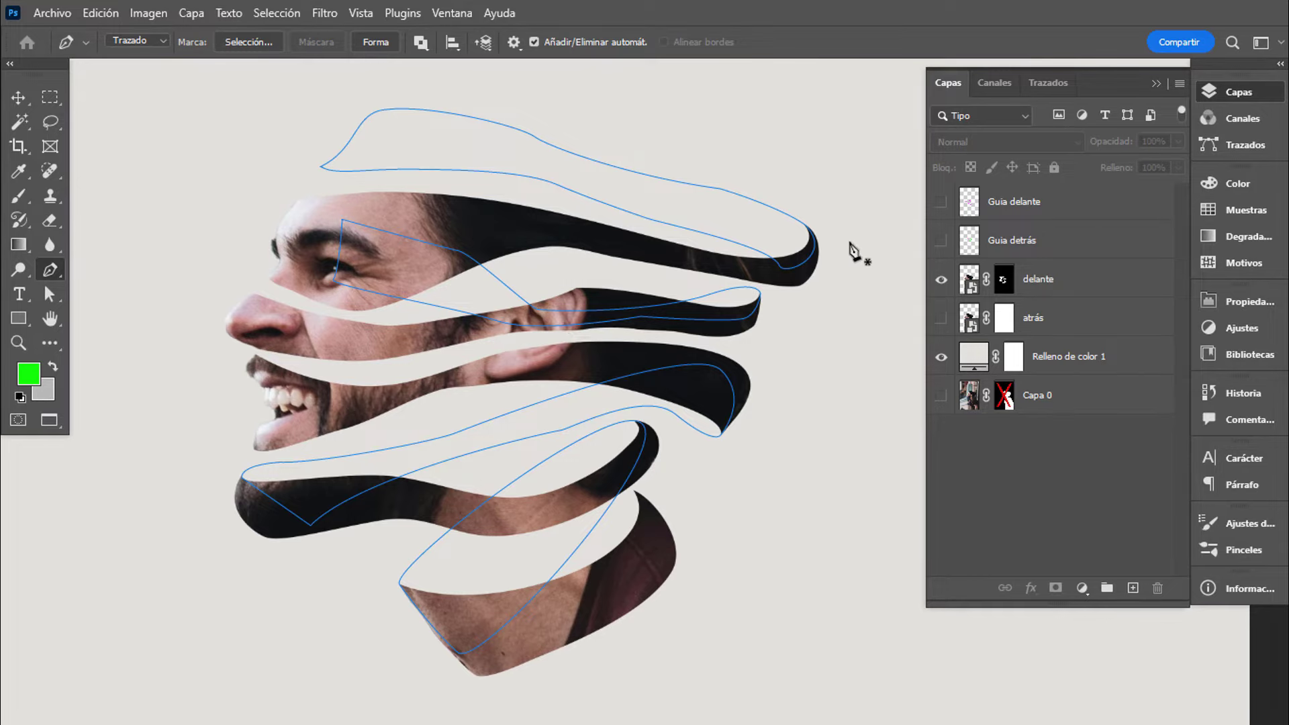
left_click_drag(798, 229, 881, 268)
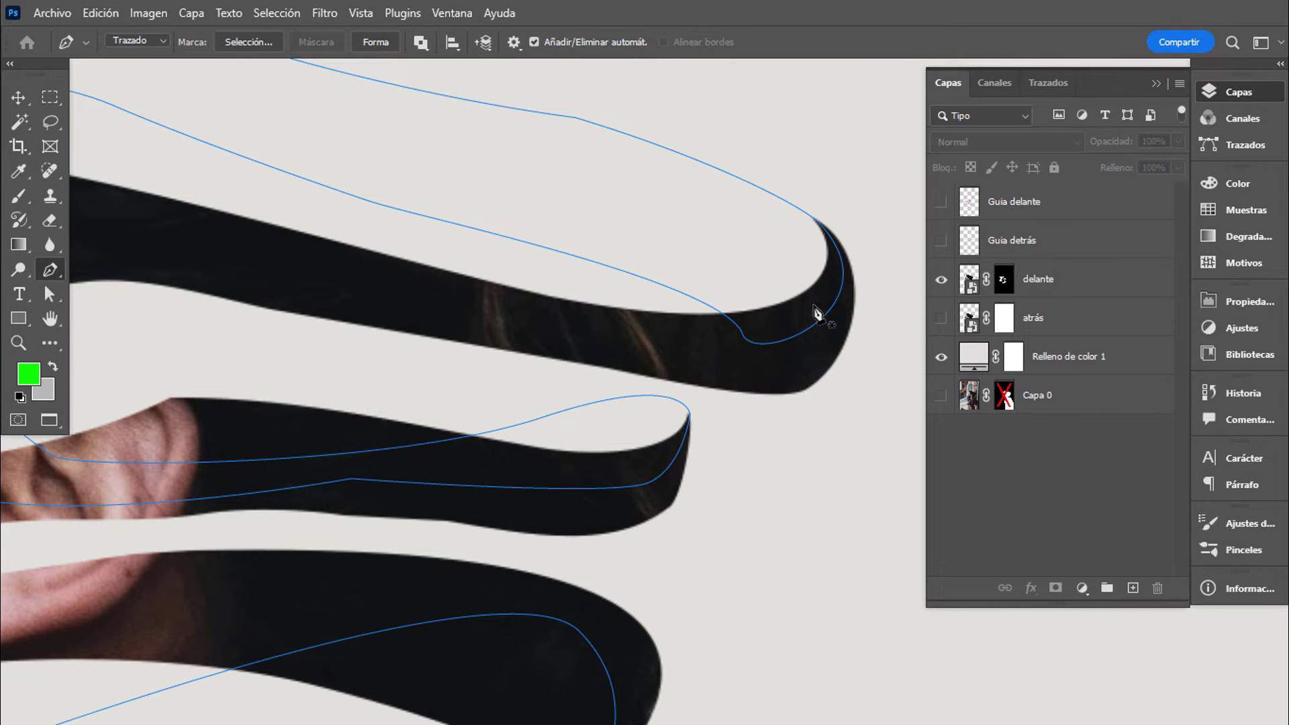
mouse_move(642, 435)
left_mouse_down()
mouse_move(730, 279)
mouse_move(791, 274)
left_mouse_up()
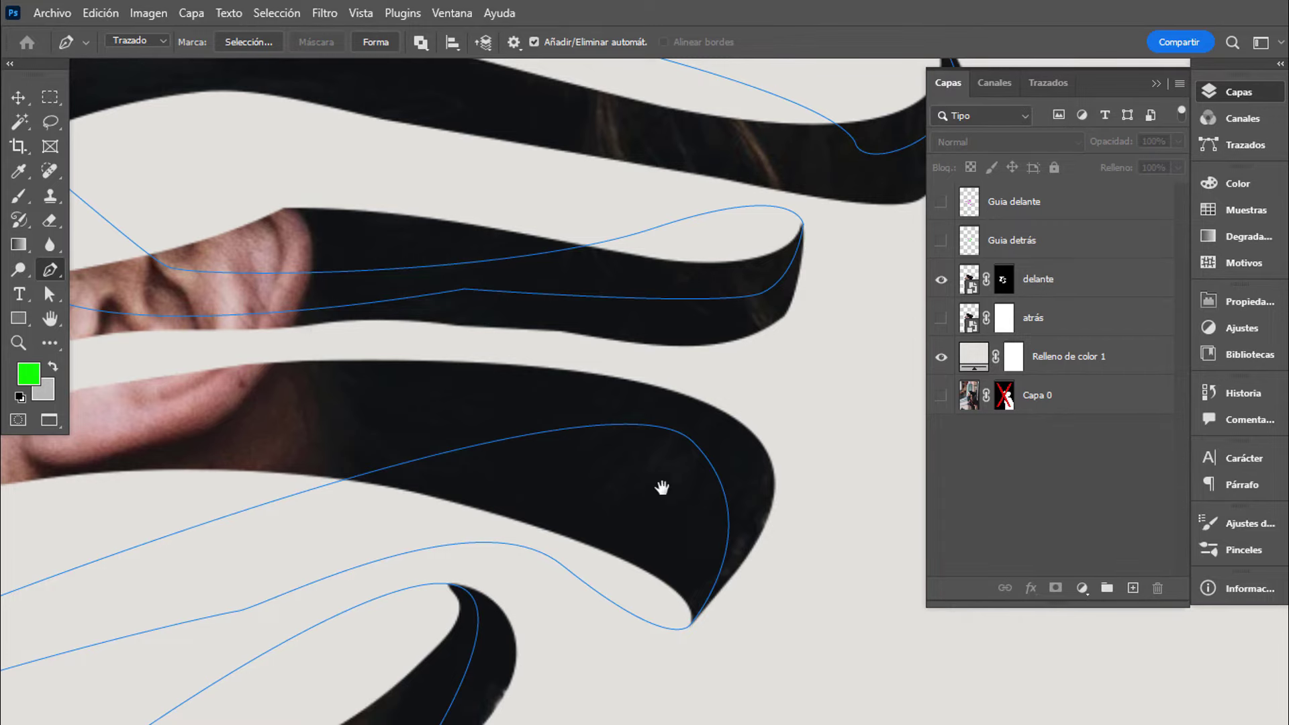
mouse_move(662, 488)
left_mouse_down()
mouse_move(707, 449)
mouse_move(751, 305)
mouse_move(798, 300)
left_mouse_up()
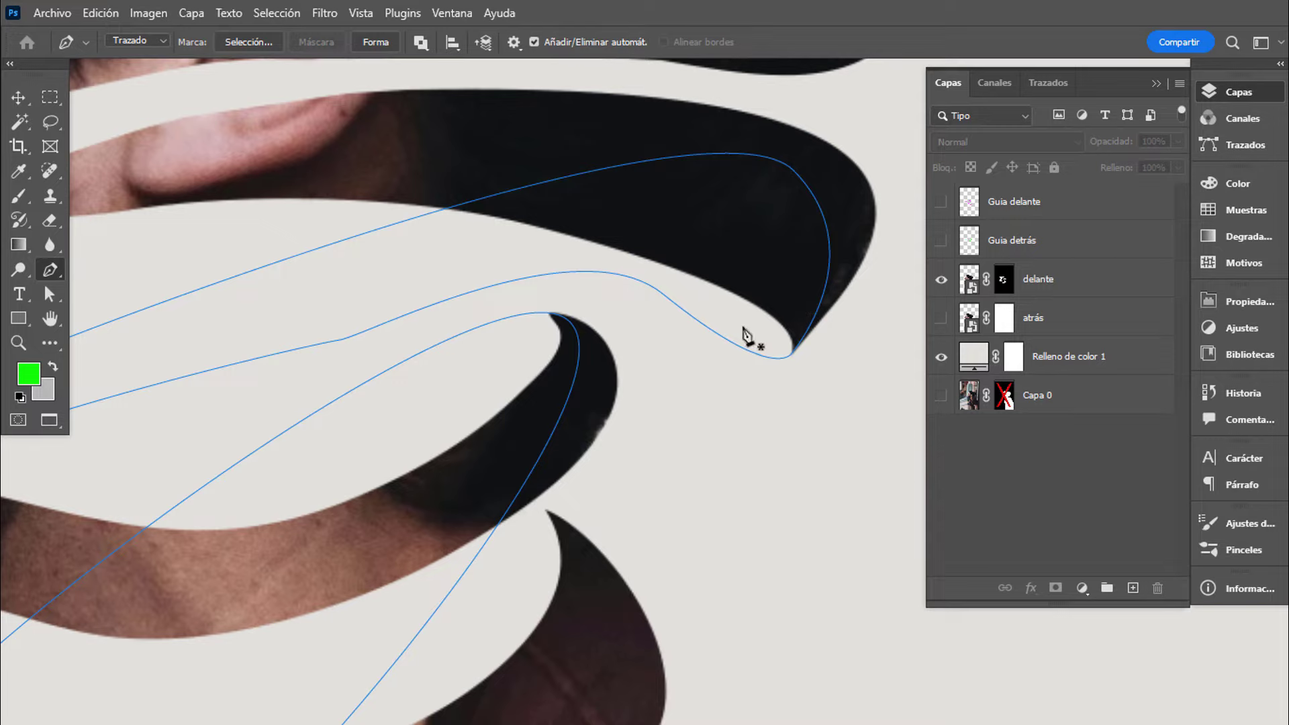
left_click_drag(479, 435, 597, 317)
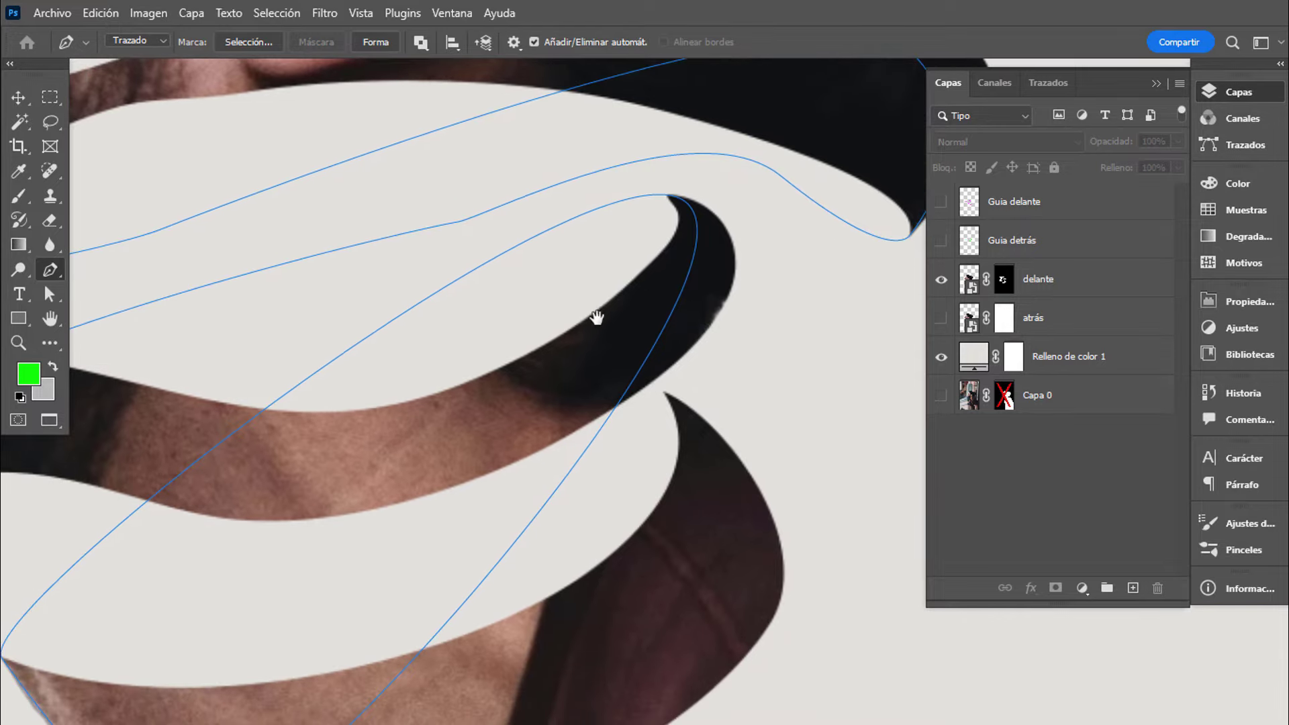
mouse_move(129, 498)
left_mouse_down()
mouse_move(431, 498)
mouse_move(319, 412)
mouse_move(401, 416)
left_mouse_up()
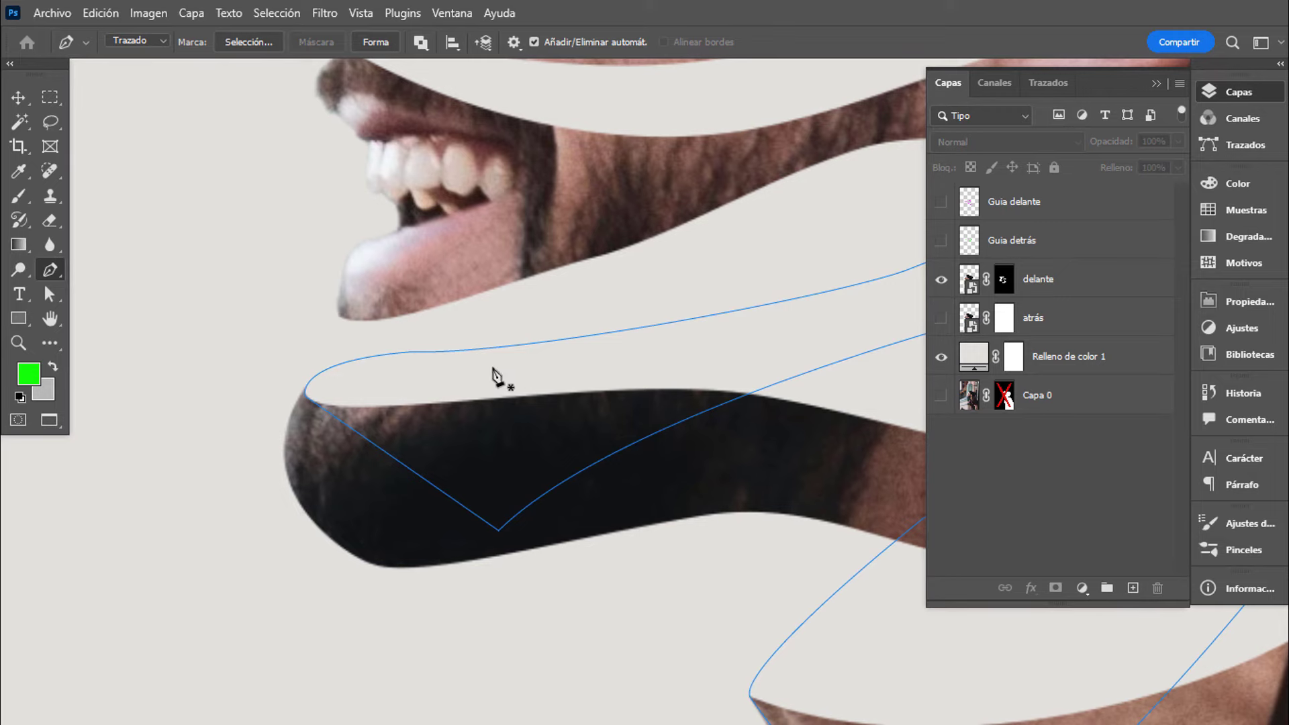
left_click_drag(706, 598, 240, 285)
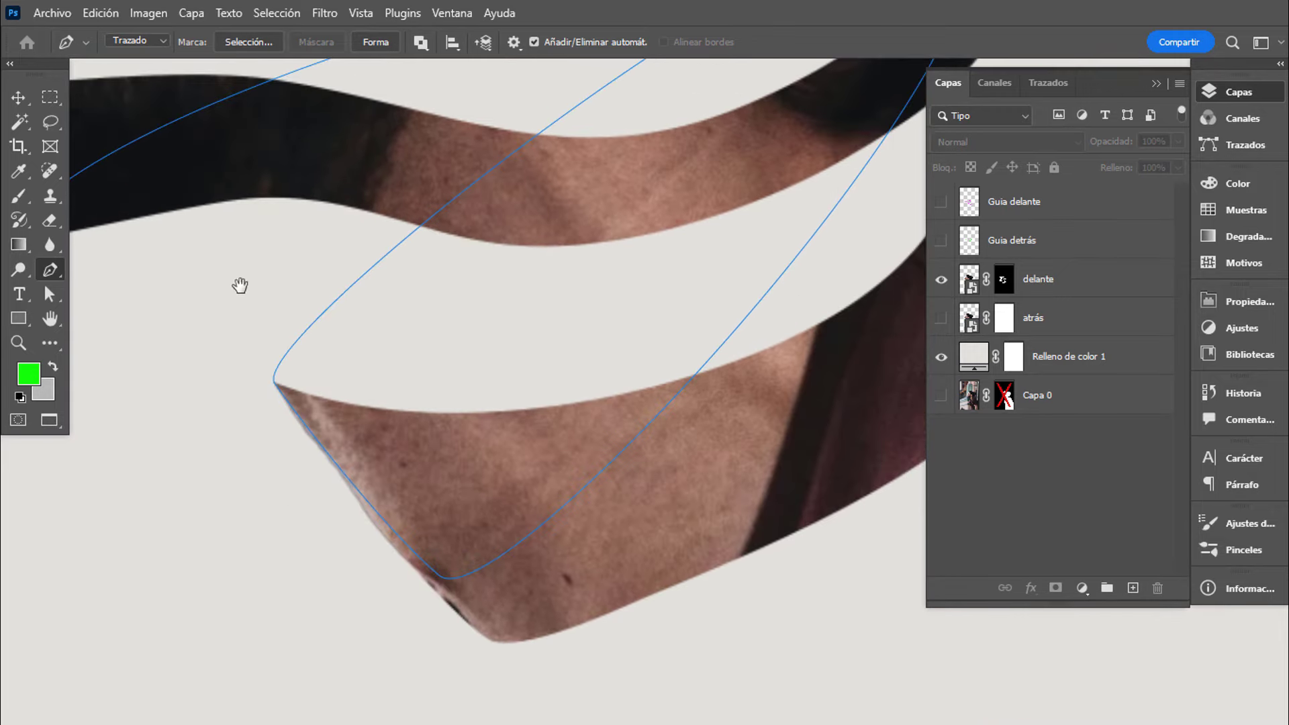
key("ctrl+0")
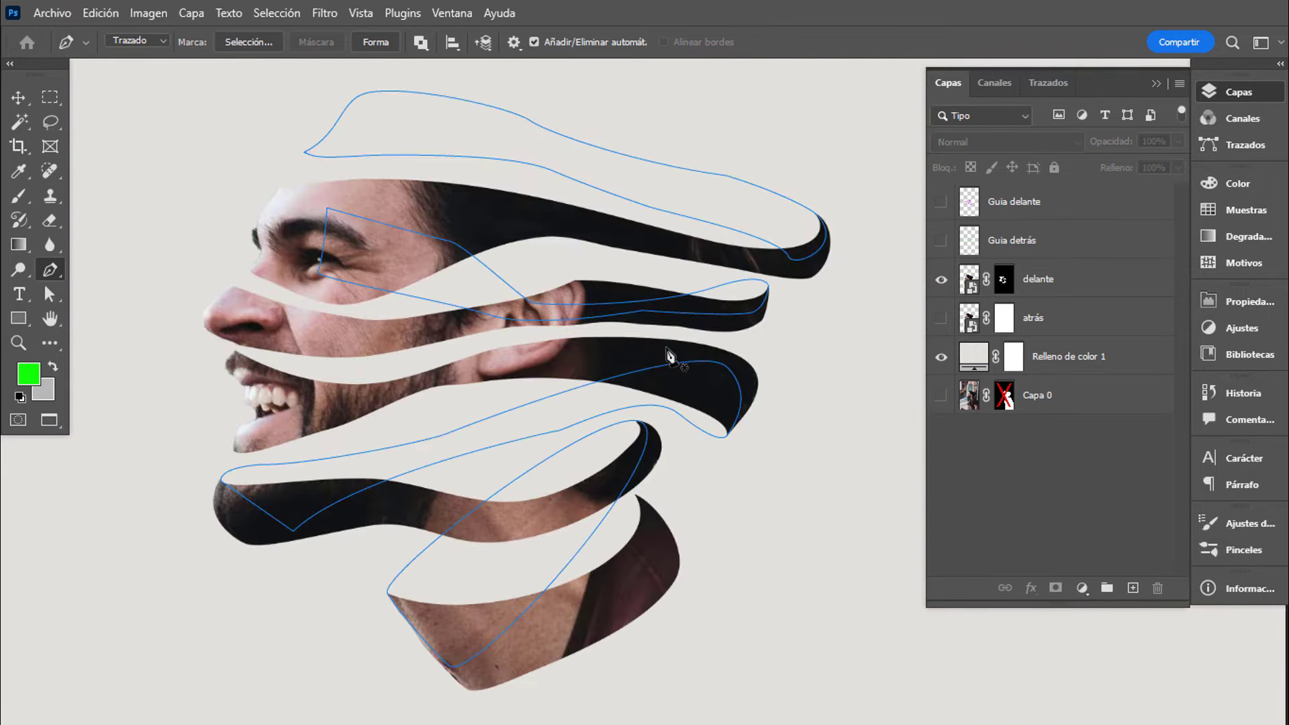
Show atrás, cut the back-ribbon paths into its mask, and invert it.
left_click(1004, 324)
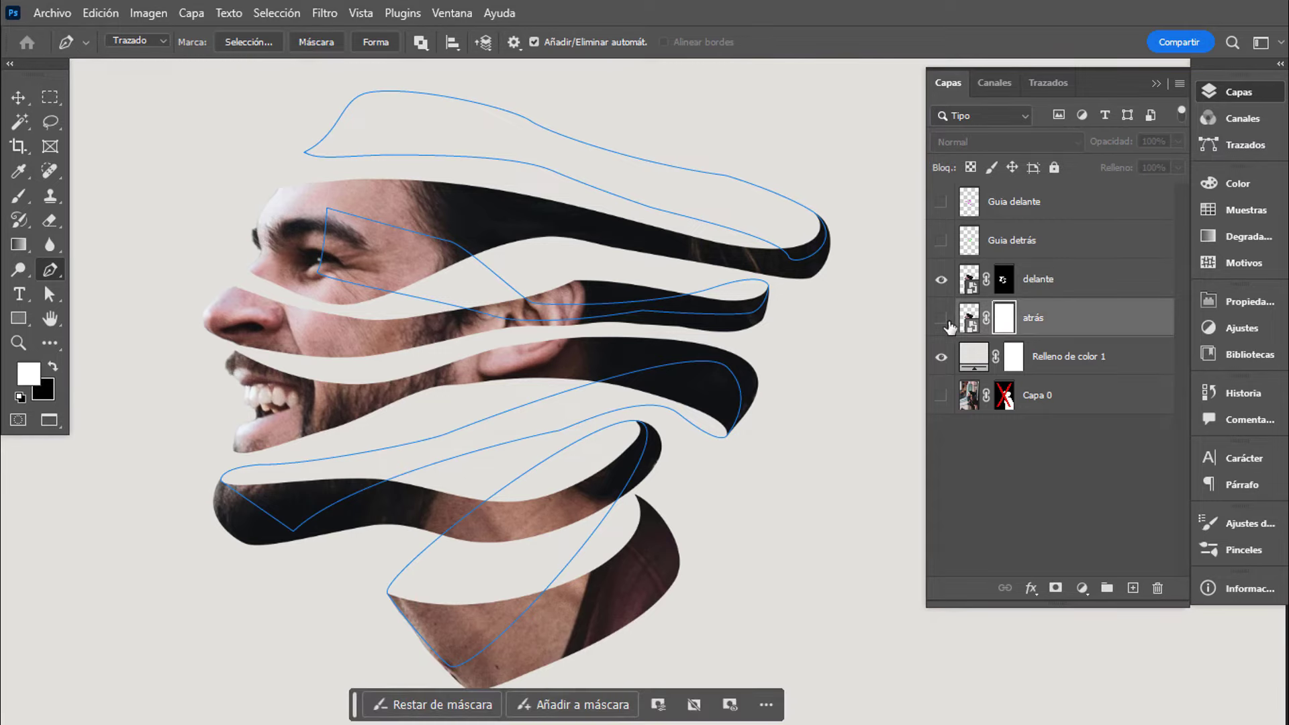
left_click(941, 319)
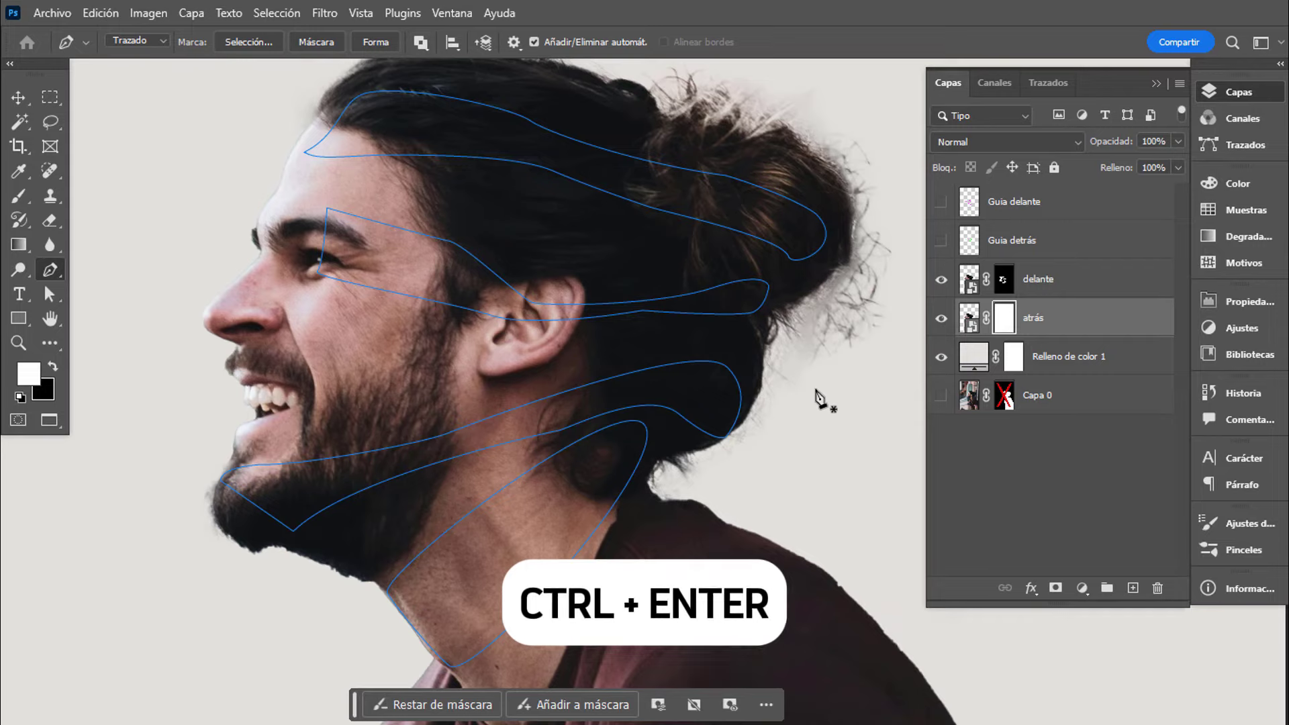
key("ctrl+Return")
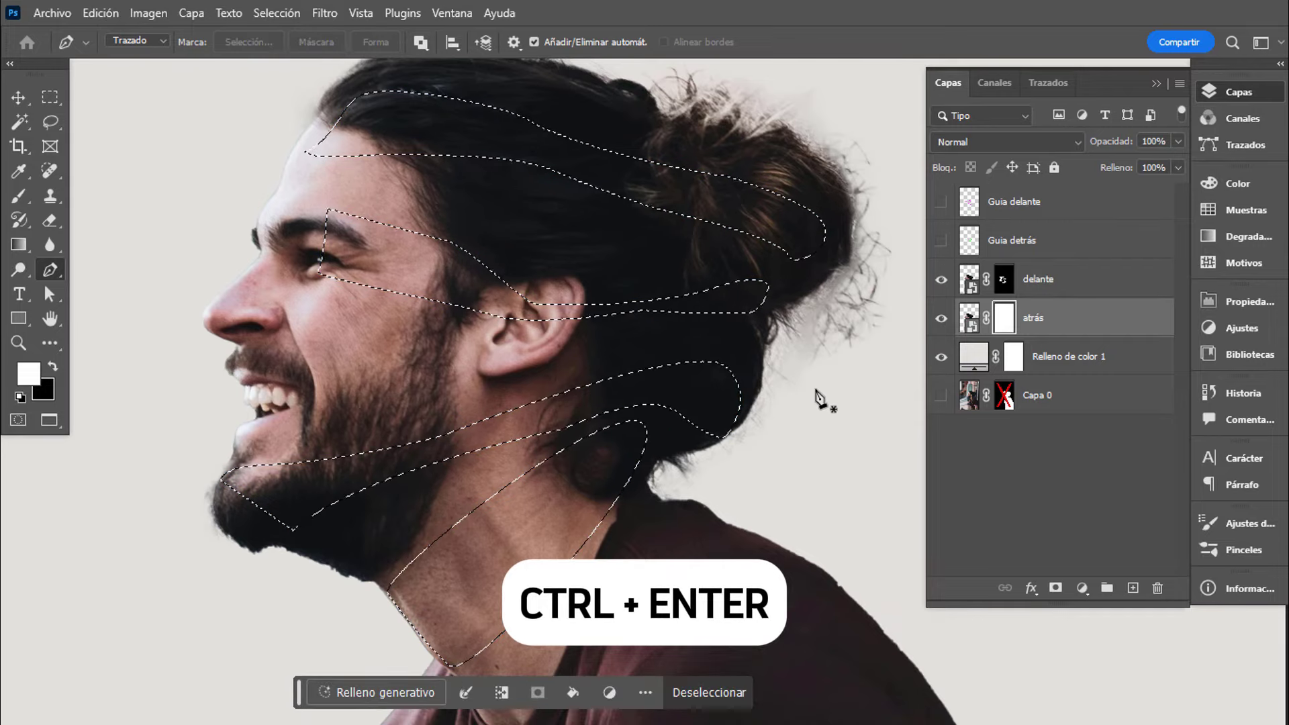
key("Delete")
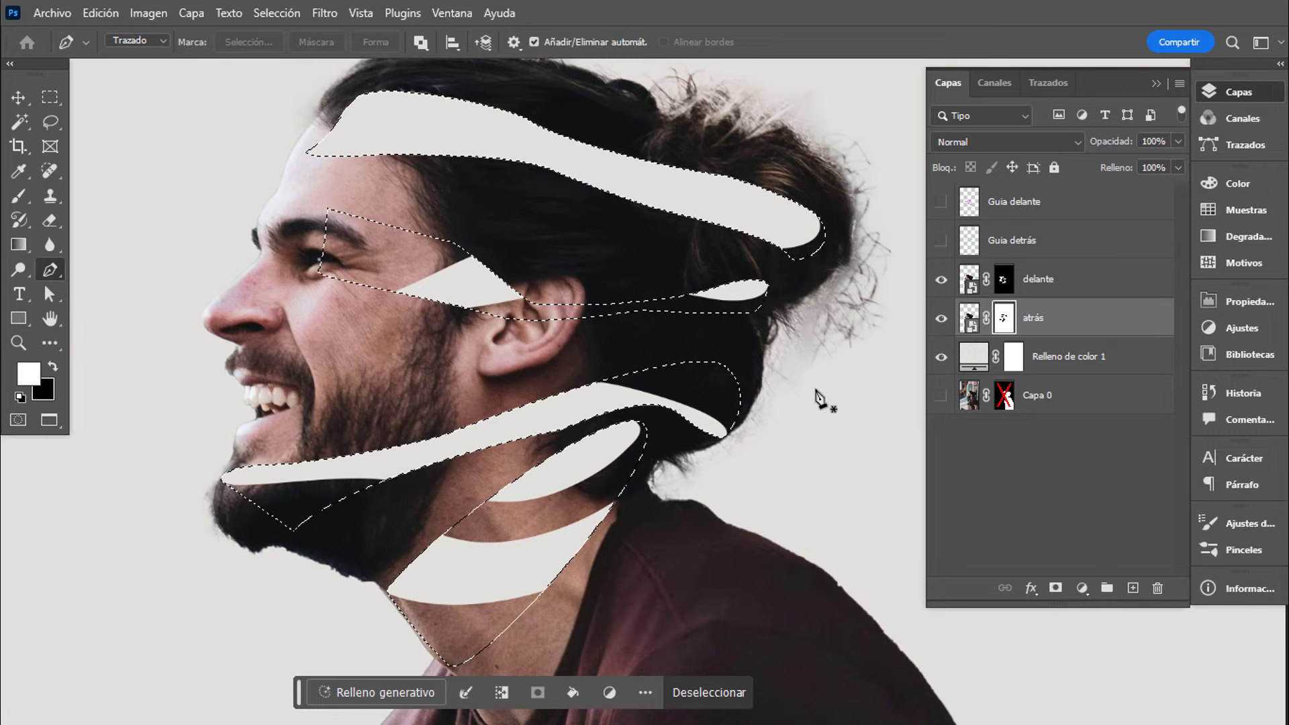
key("ctrl+d")
key("ctrl+d")
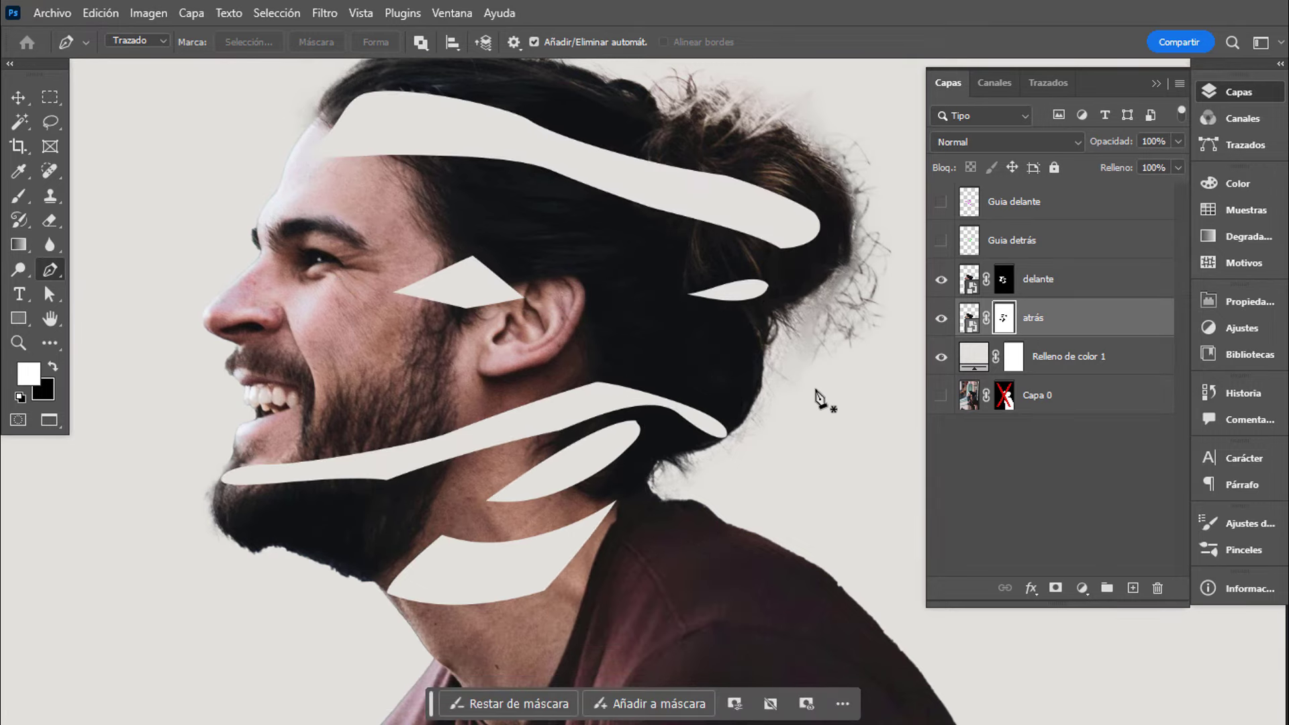
key("ctrl+i")
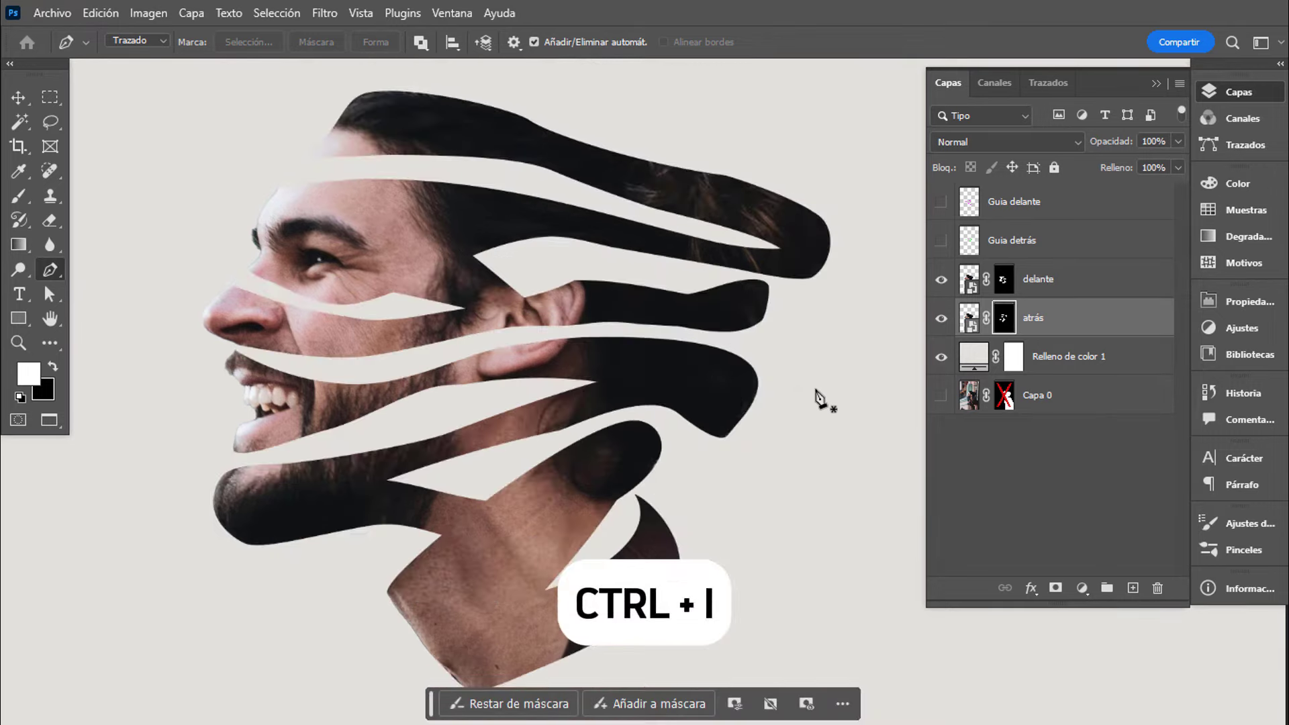
left_click(969, 317)
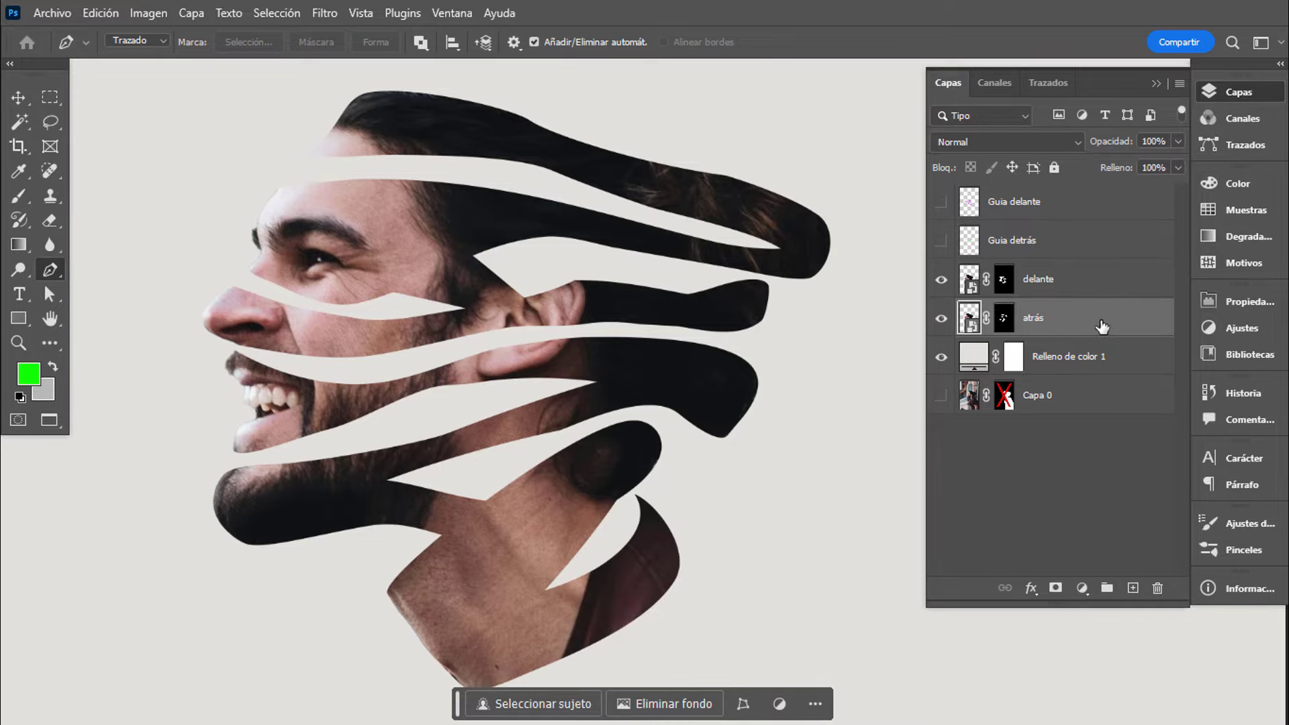
Give atrás a Color Overlay layer style in grey #b8b8b8.
double_click(1103, 322)
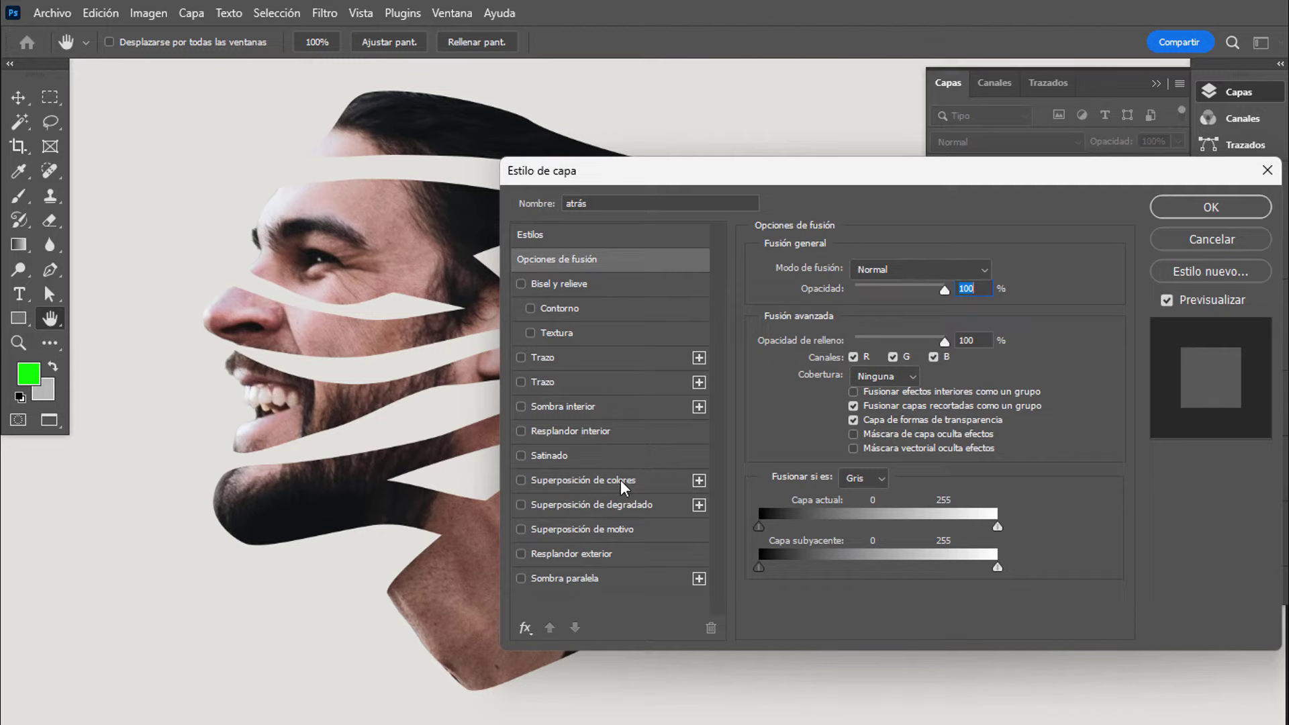
left_click(620, 481)
left_click(997, 271)
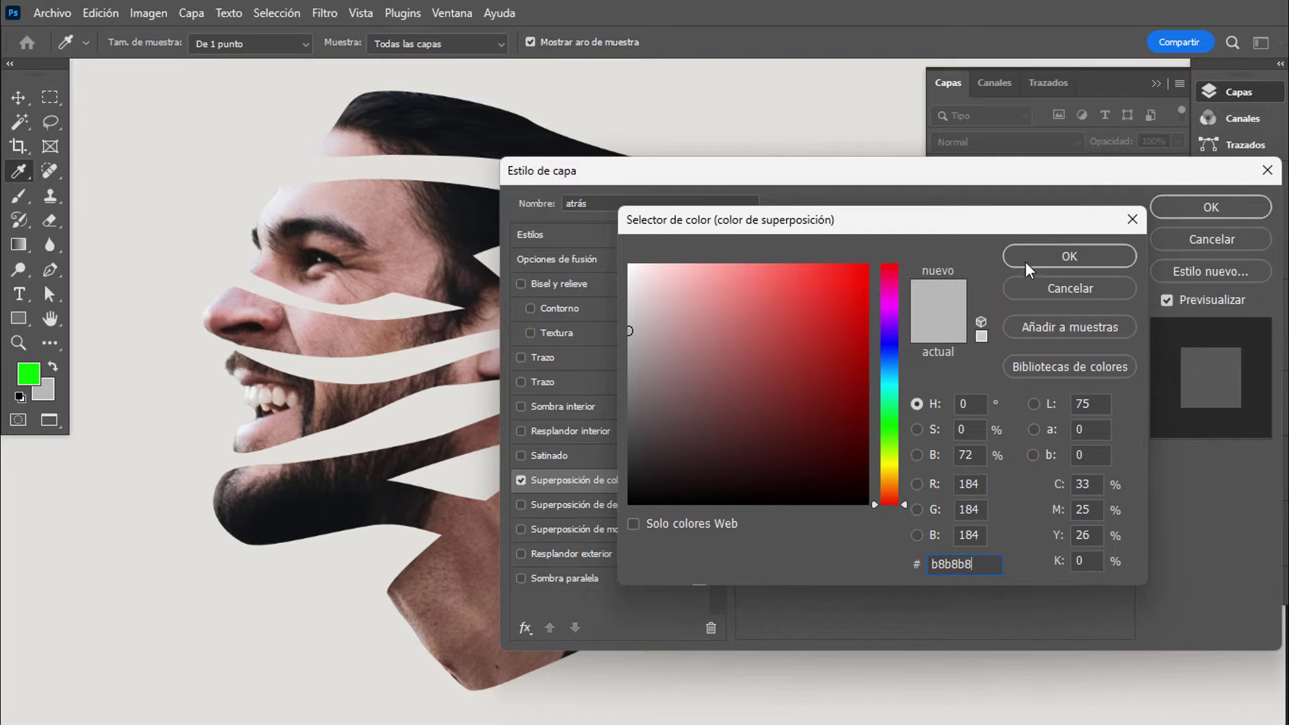
left_click(1075, 252)
left_click(1176, 205)
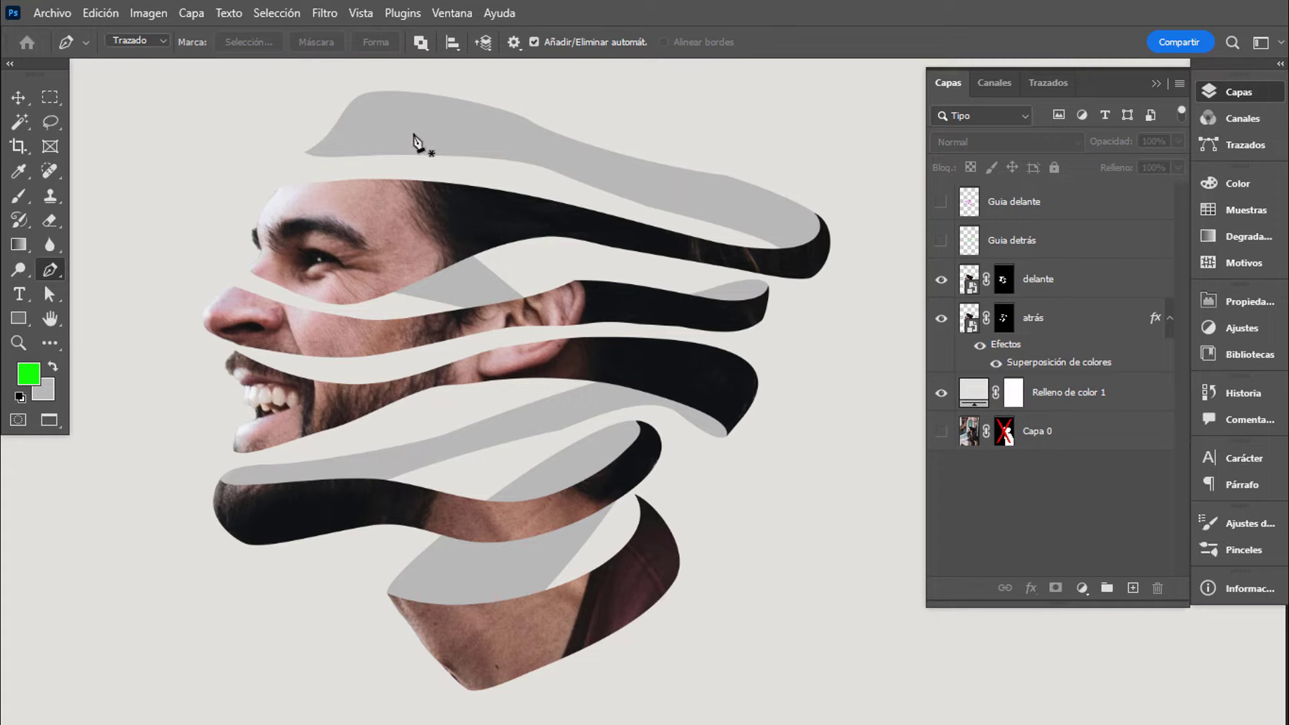
Create a new layer named 'sombra' above atrás.
key("v")
left_click(1077, 323)
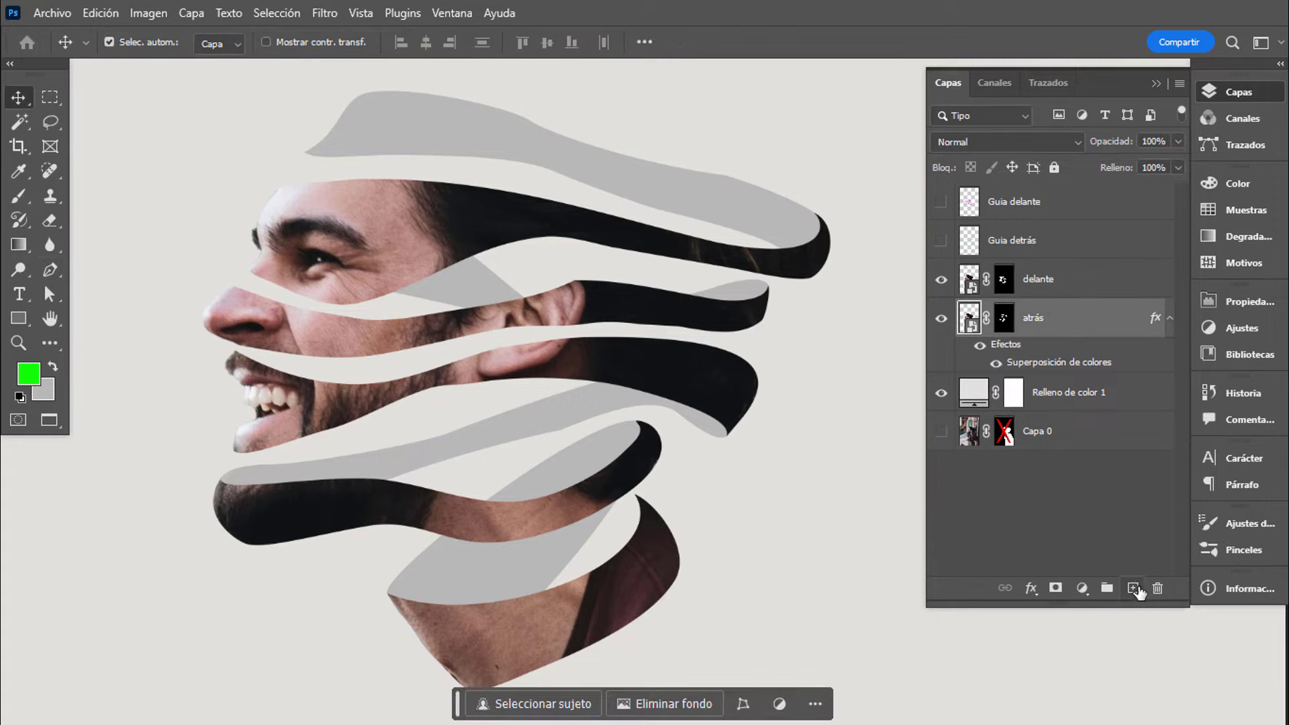
left_click(1134, 588)
double_click(1004, 318)
type("sombra")
key("Return")
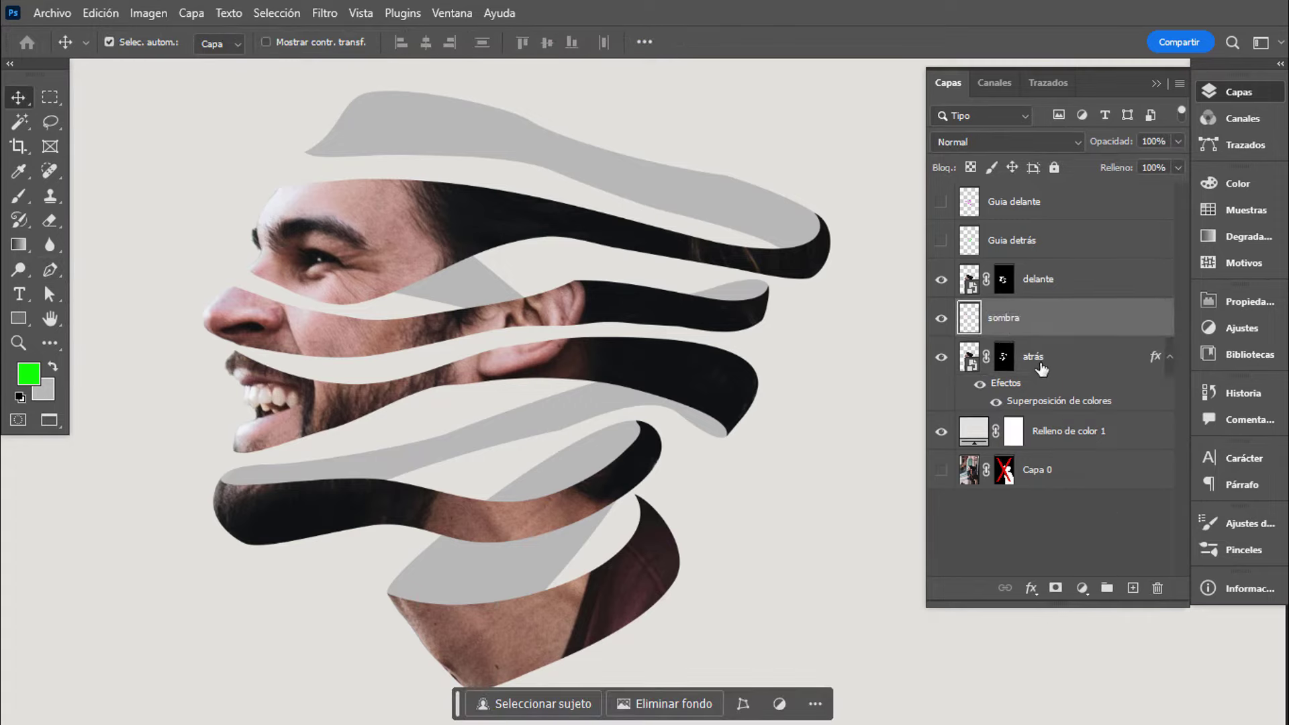
Mask sombra from the atrás mask shape and invert it, limiting it to the ribbon backs.
left_click(1056, 590)
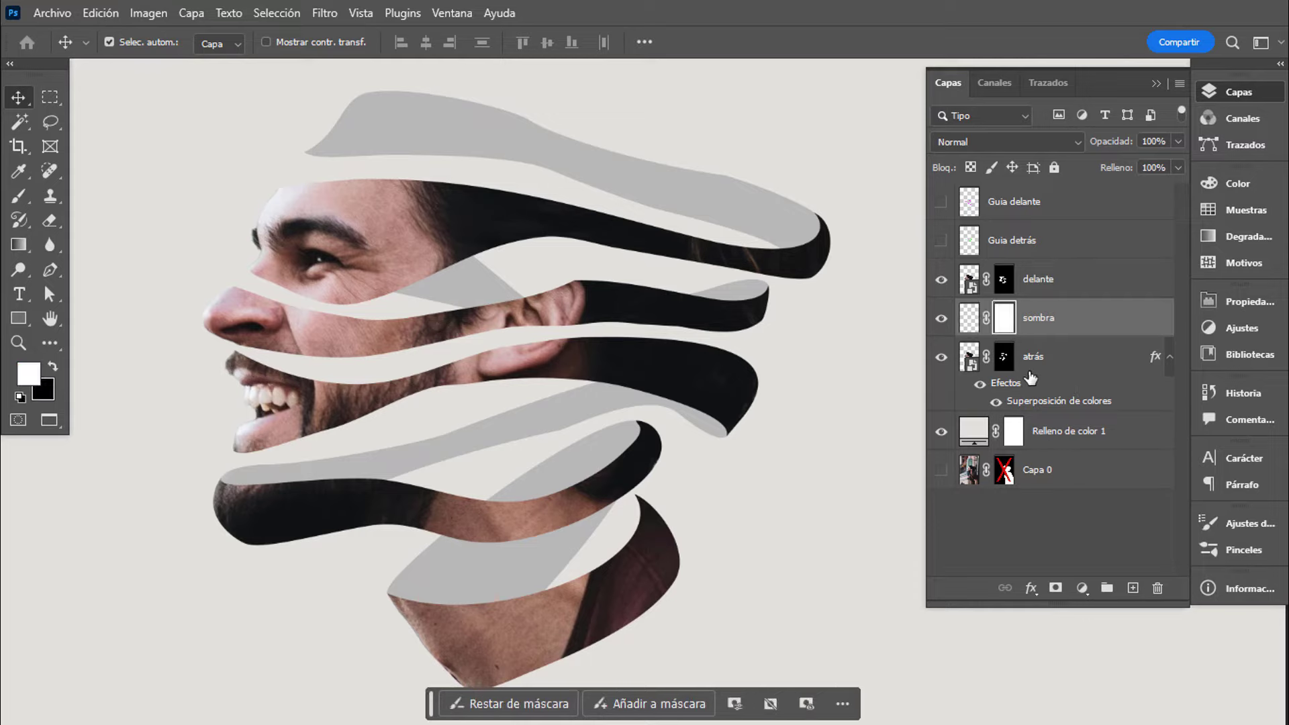
key("ctrl")
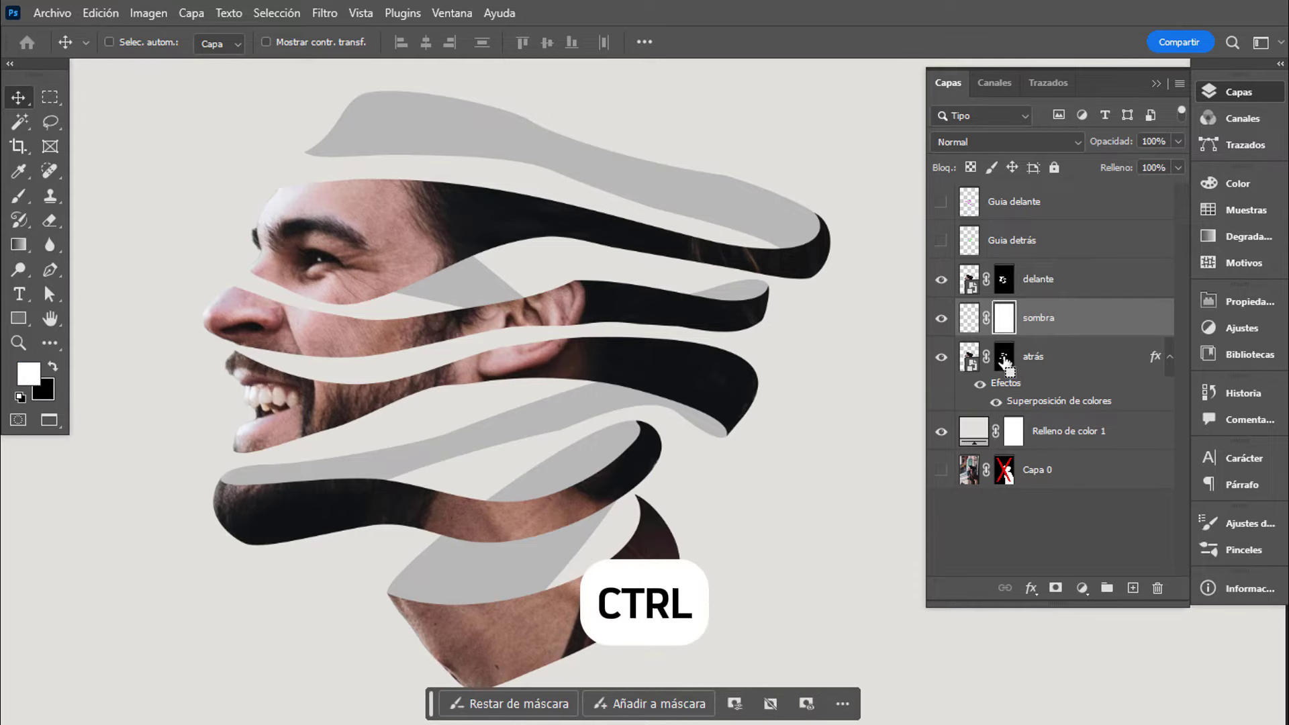
left_click(1005, 361, "ctrl")
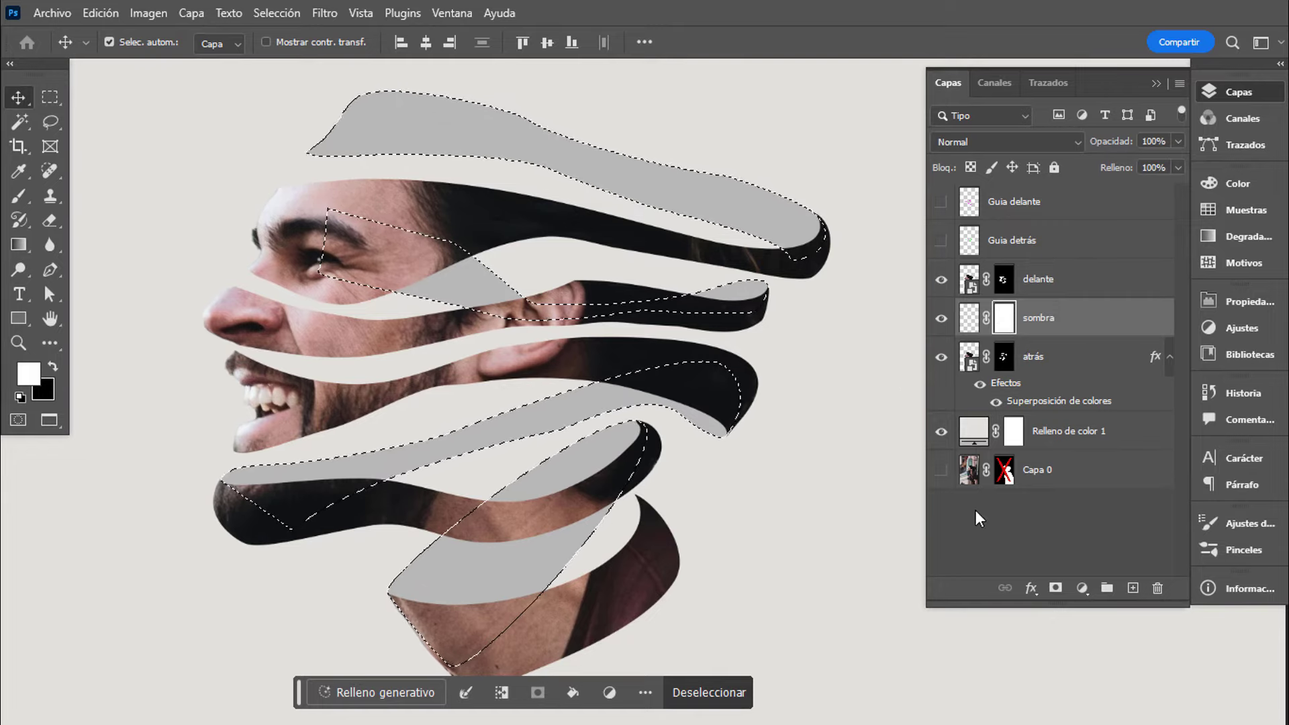
key("Delete")
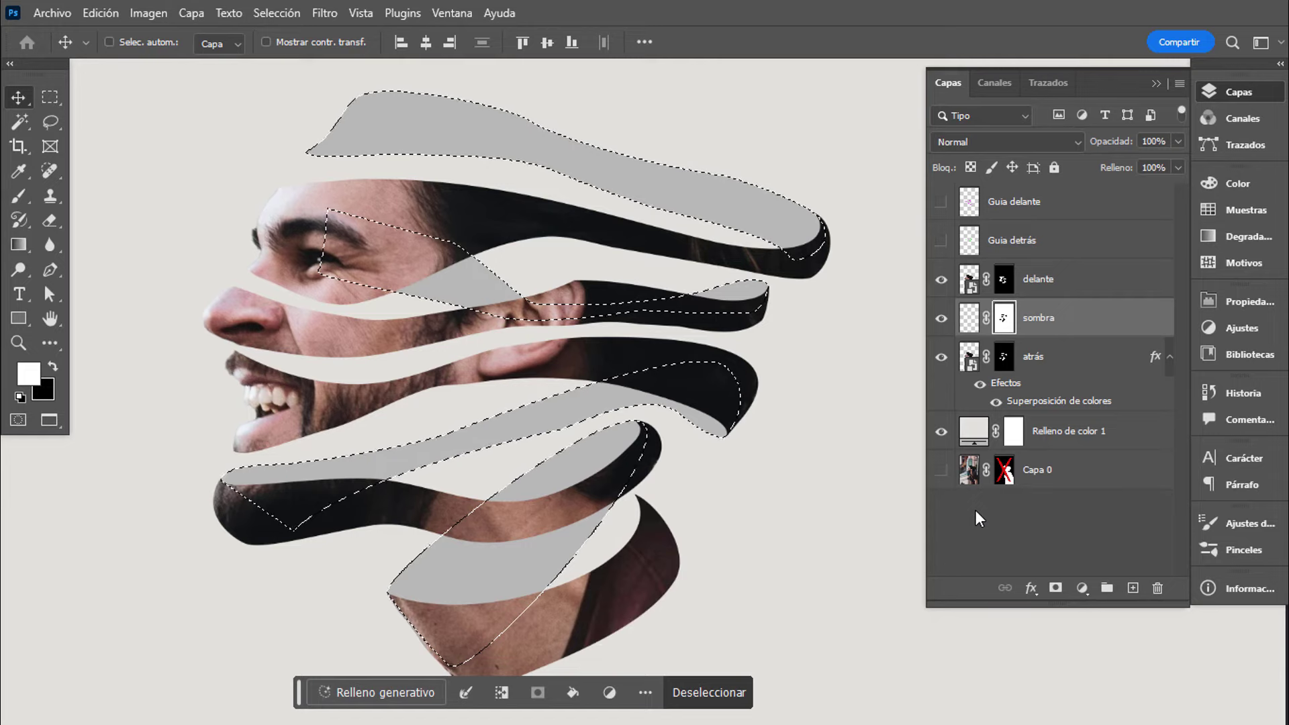
key("ctrl+d")
key("ctrl+i")
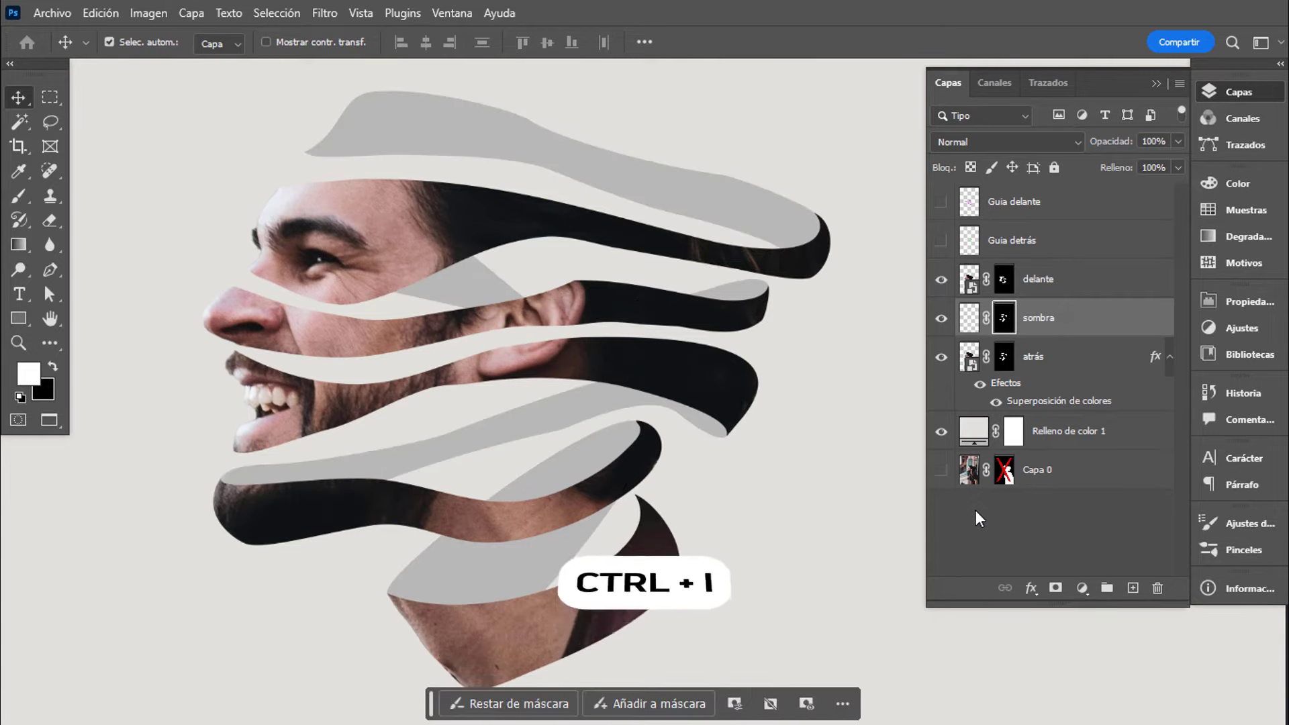
Undo the green test strokes on sombra and set the brush to 60 px, 0% hardness.
key("b")
key("x")
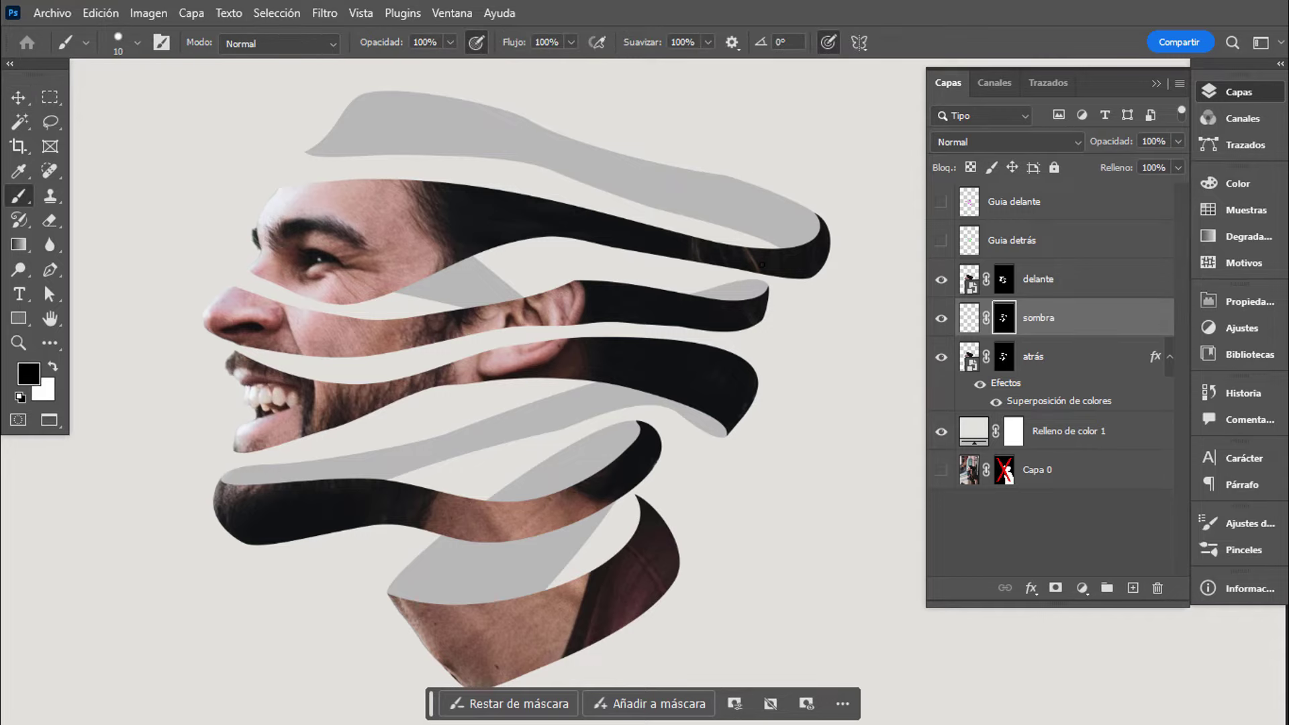
key("ctrl+2")
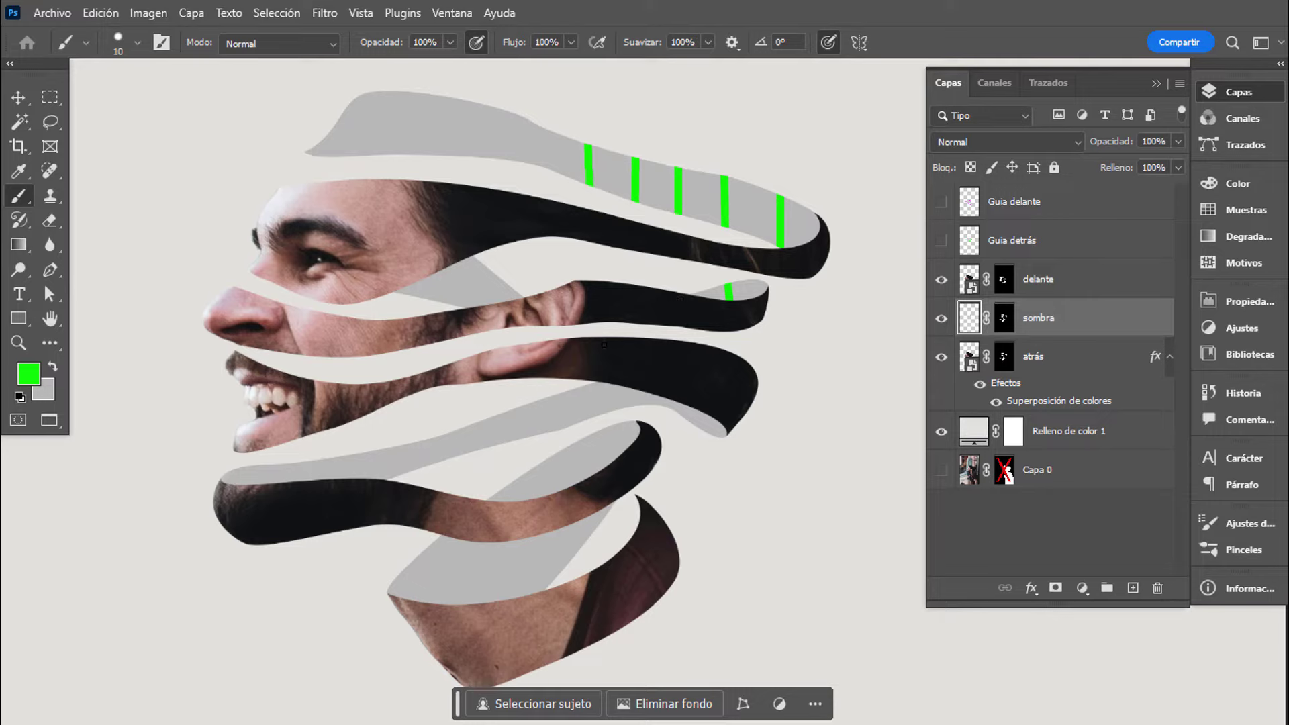
key("ctrl+z")
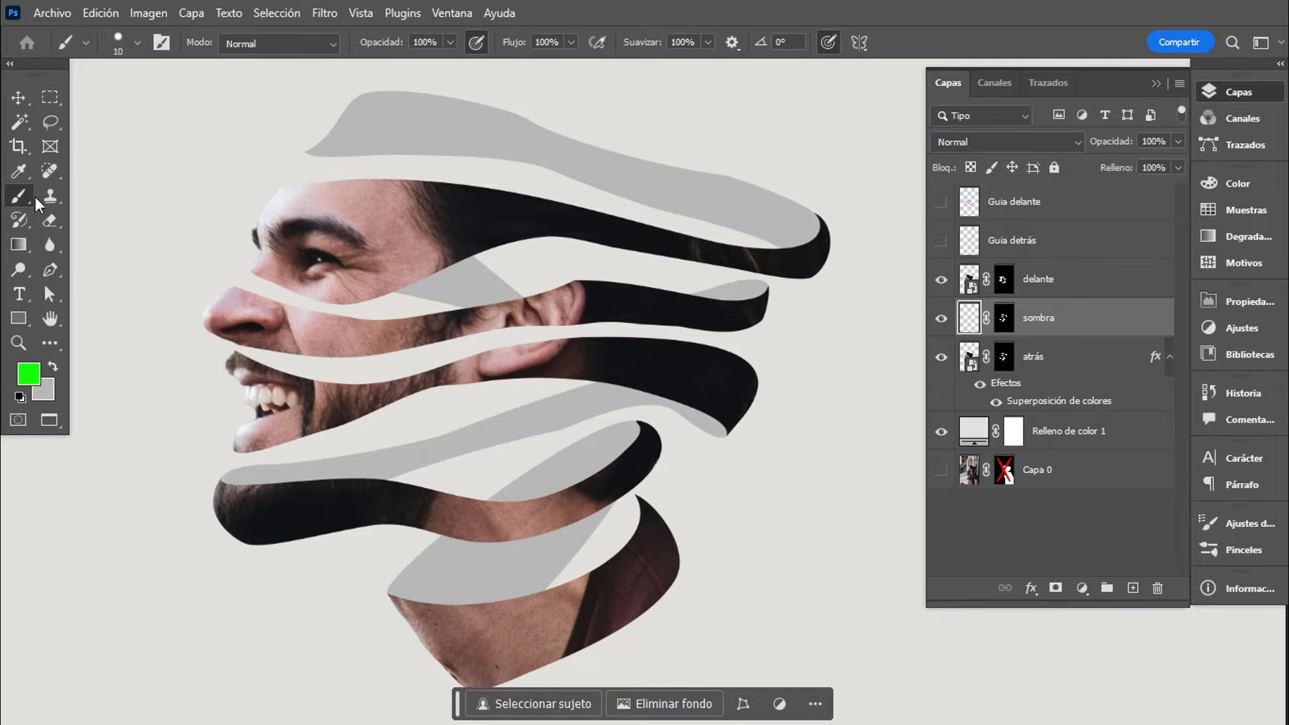
right_click(202, 186)
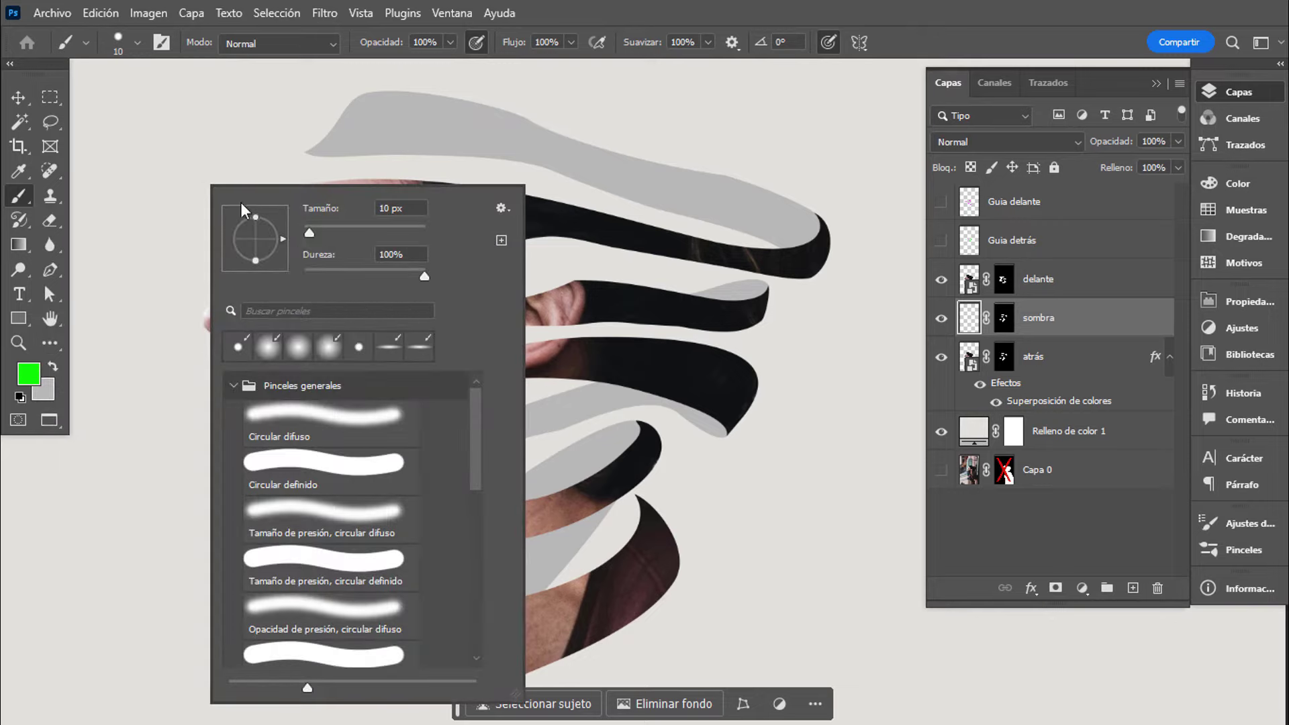
left_click(312, 269)
left_click_drag(308, 233, 340, 235)
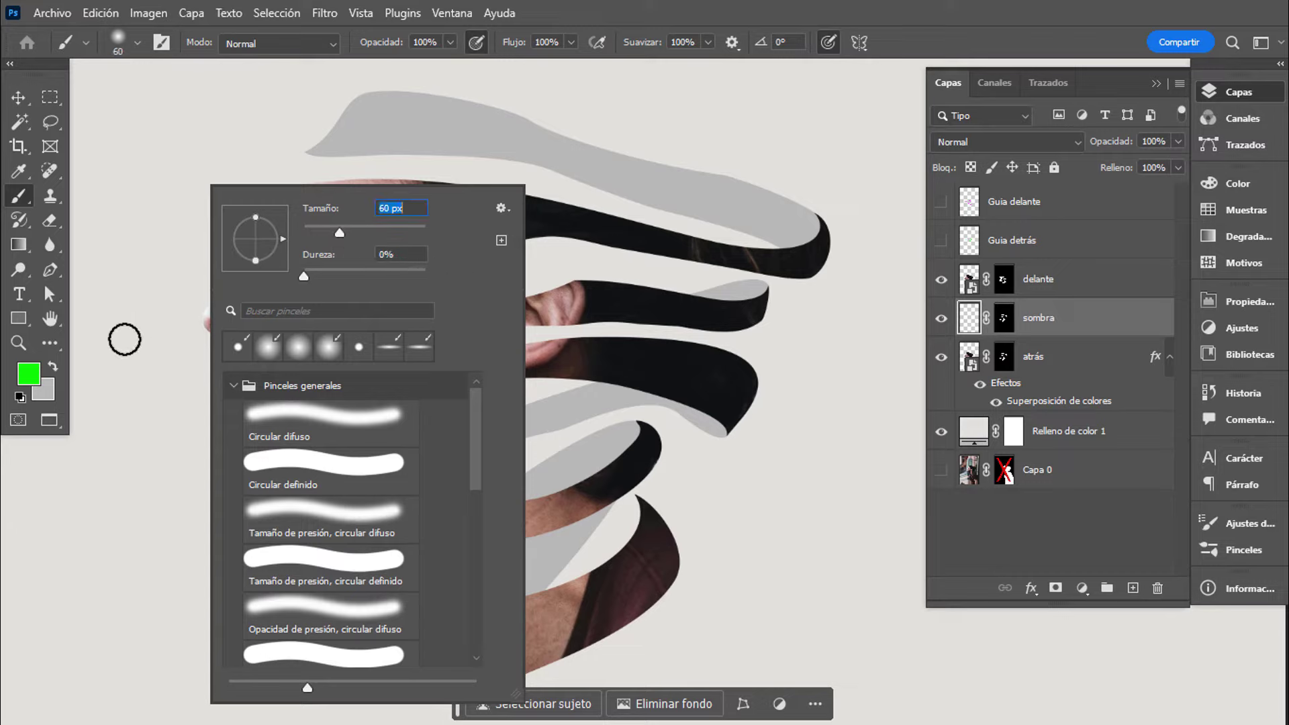
left_click(30, 380)
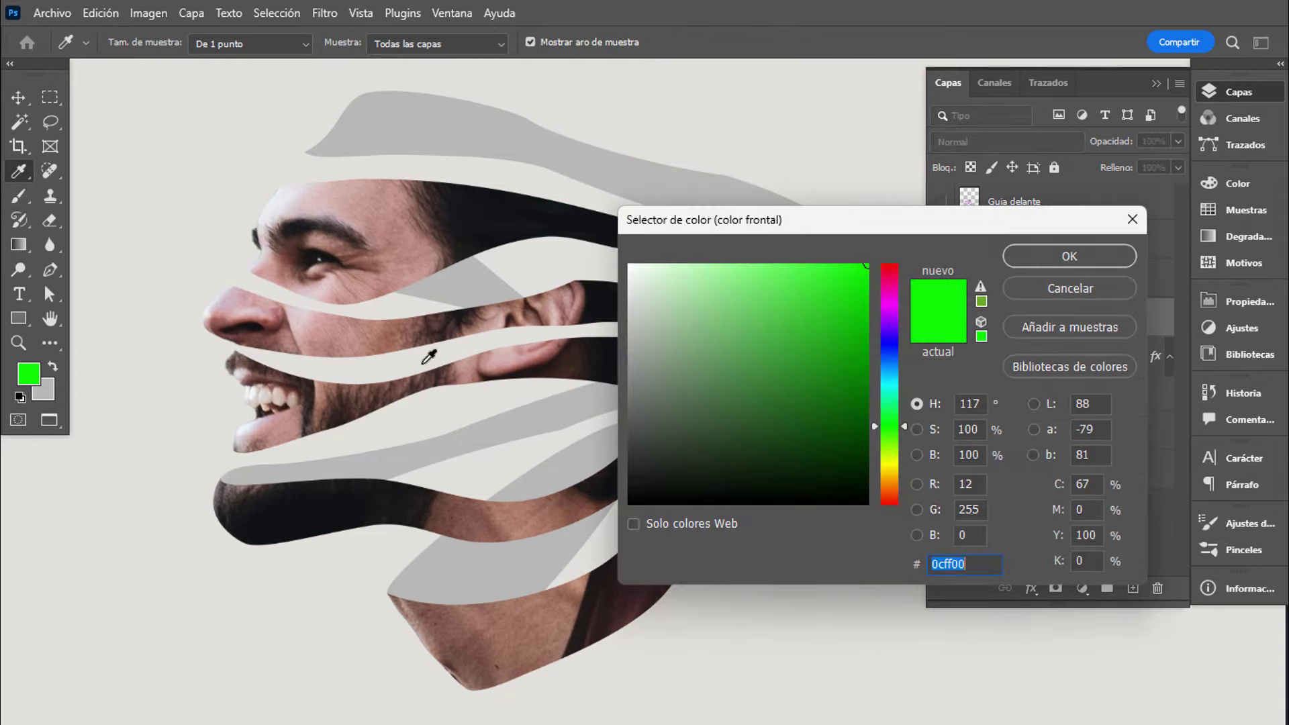
Set the foreground colour to black 000000 and the brush opacity and flow to 10%.
type("000000")
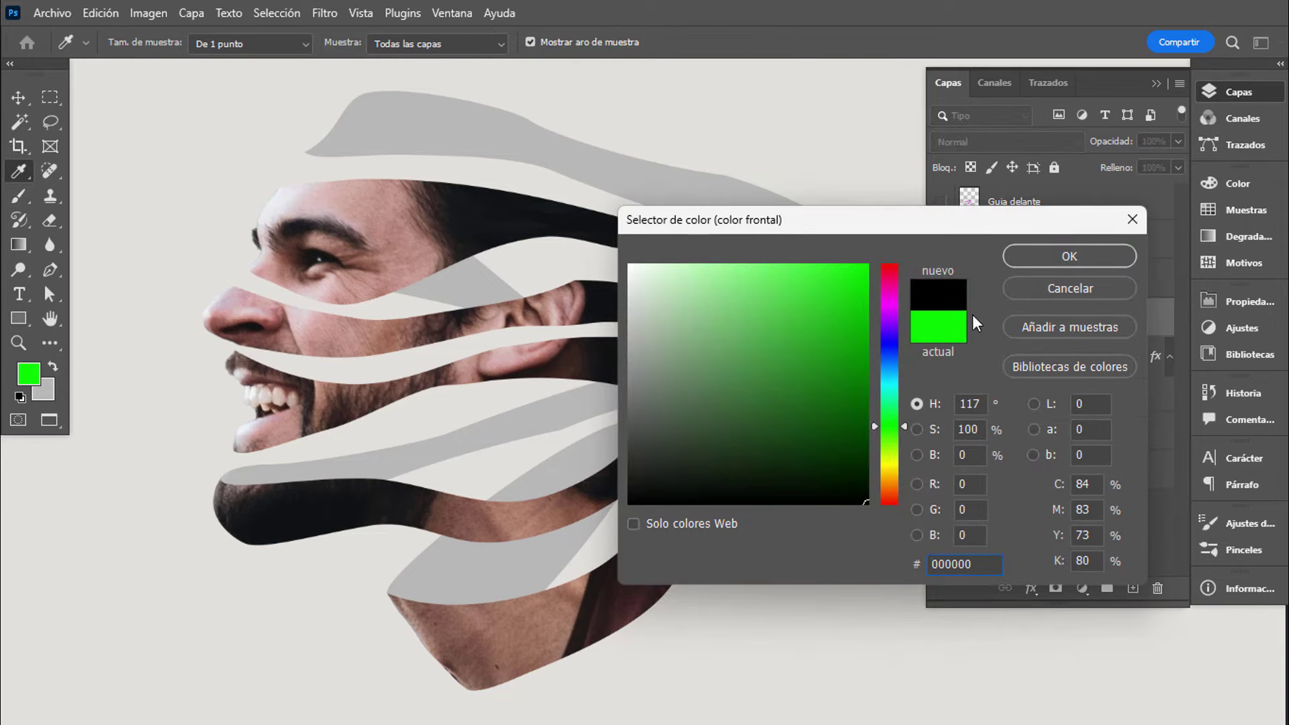
left_click(1025, 255)
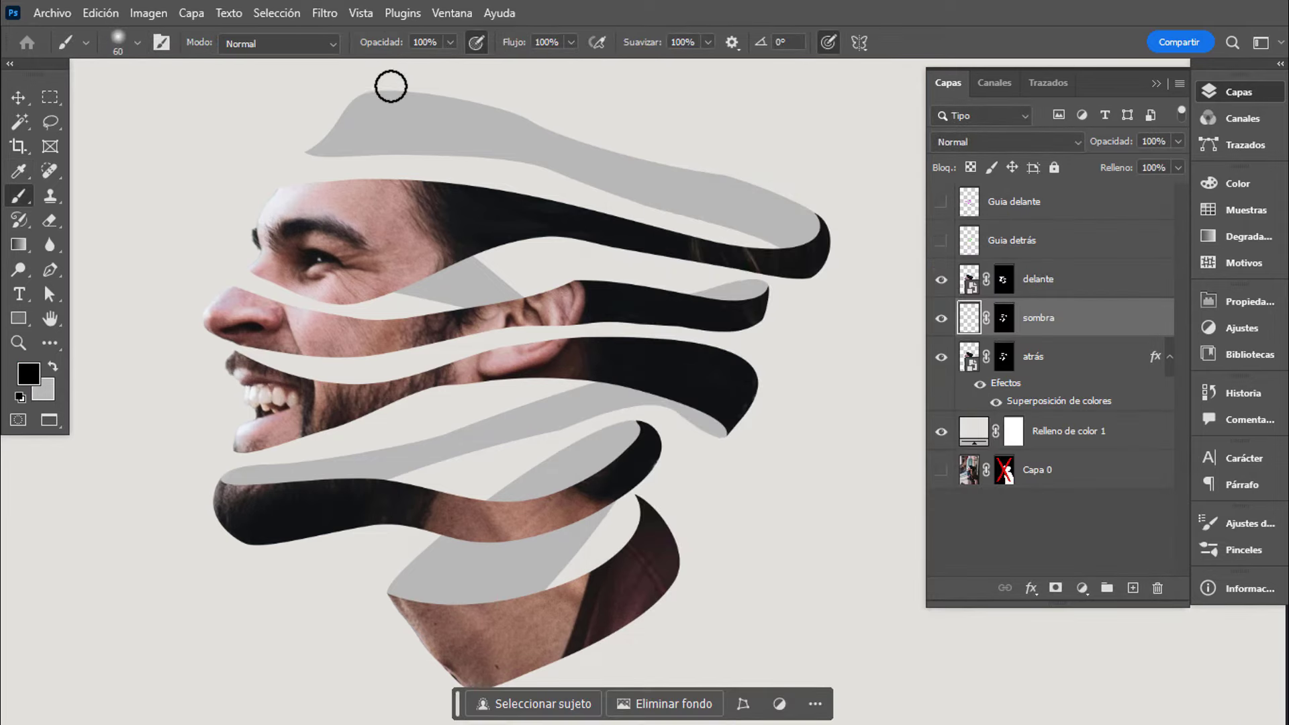
left_click(421, 41)
type("10")
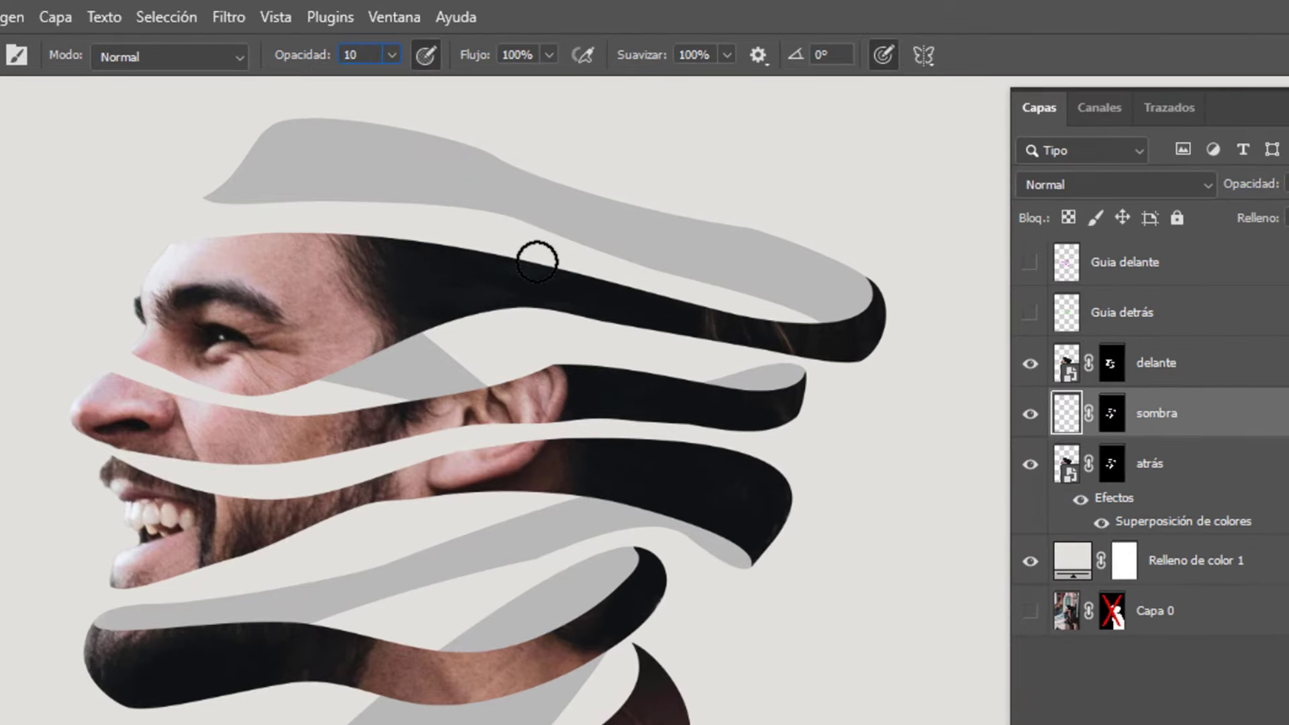
key("Tab")
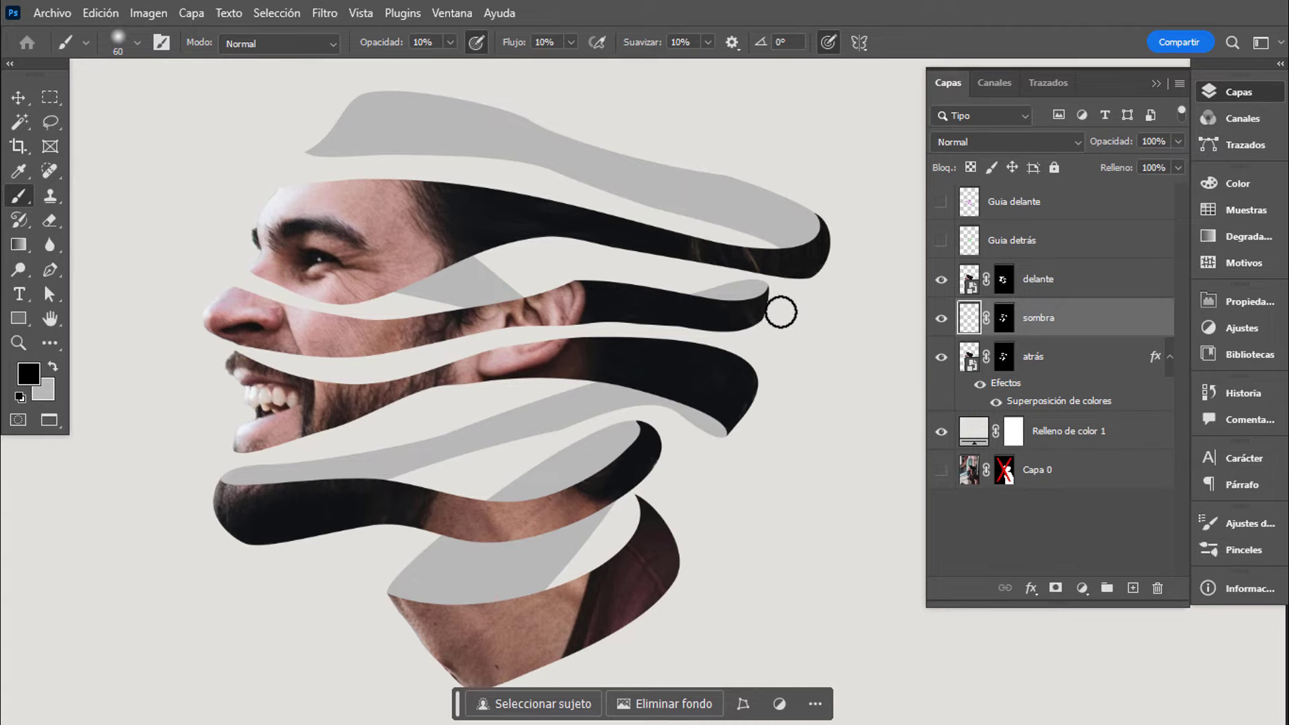
Shade the right ribbon tip's inner edge with a dark soft gradient on sombra.
left_click_drag(840, 253, 890, 290)
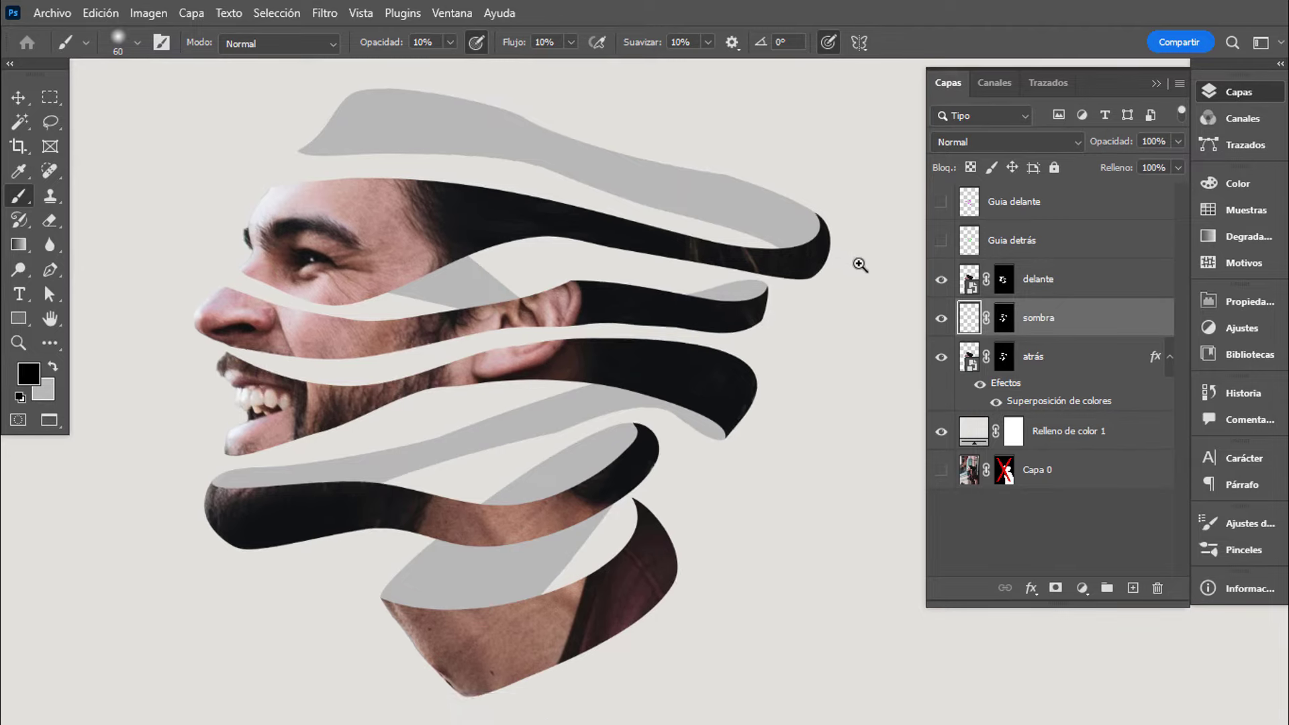
left_click_drag(793, 182, 784, 275)
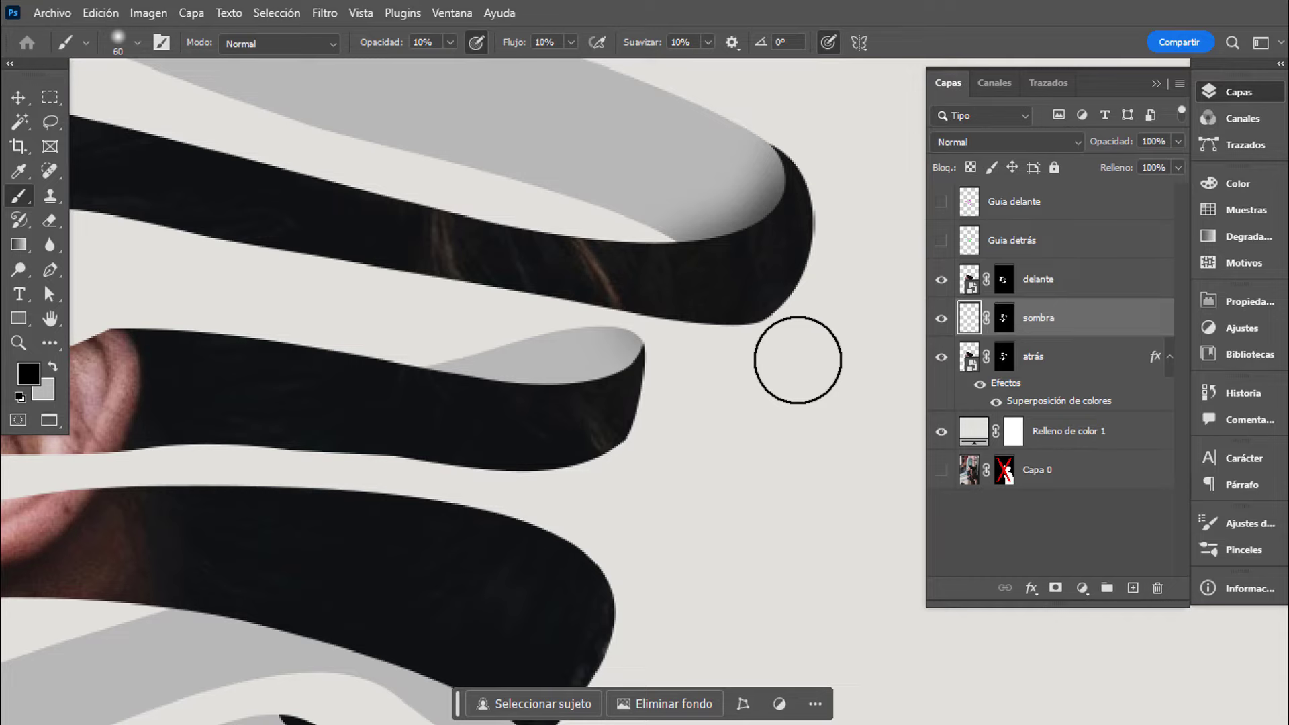
left_click_drag(634, 377, 671, 376)
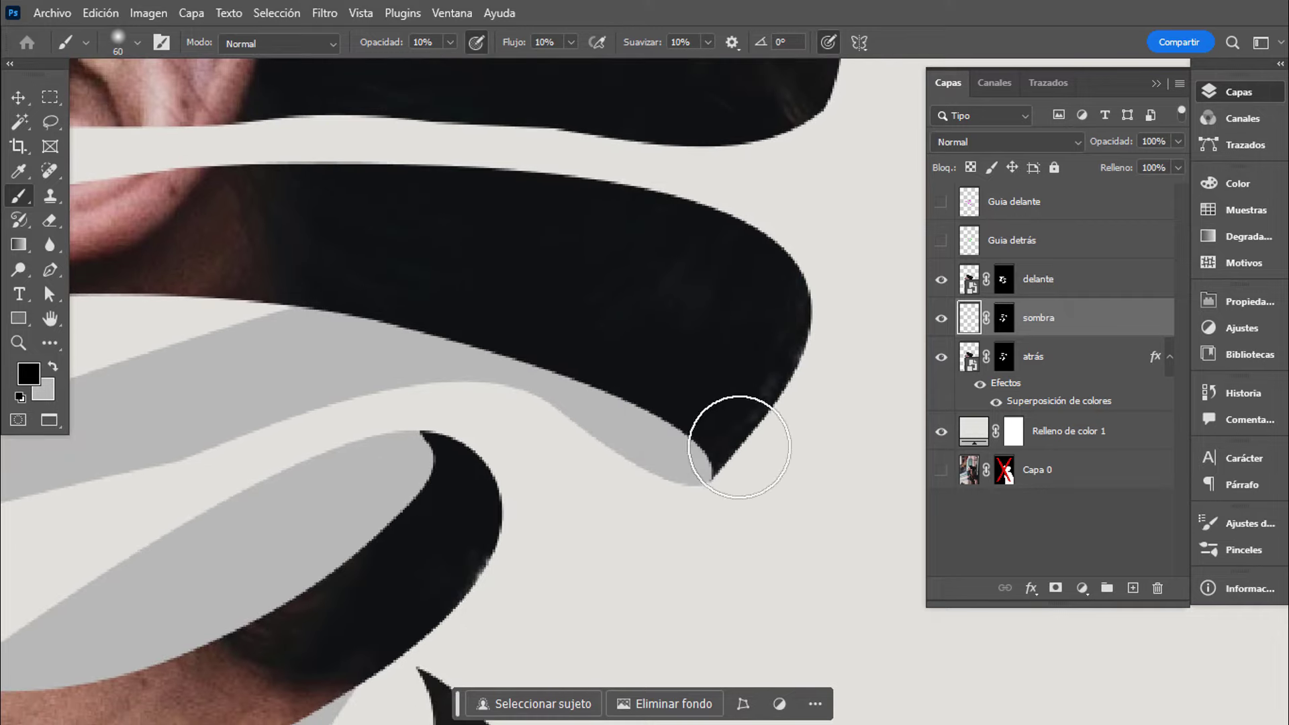
left_click_drag(738, 447, 739, 470)
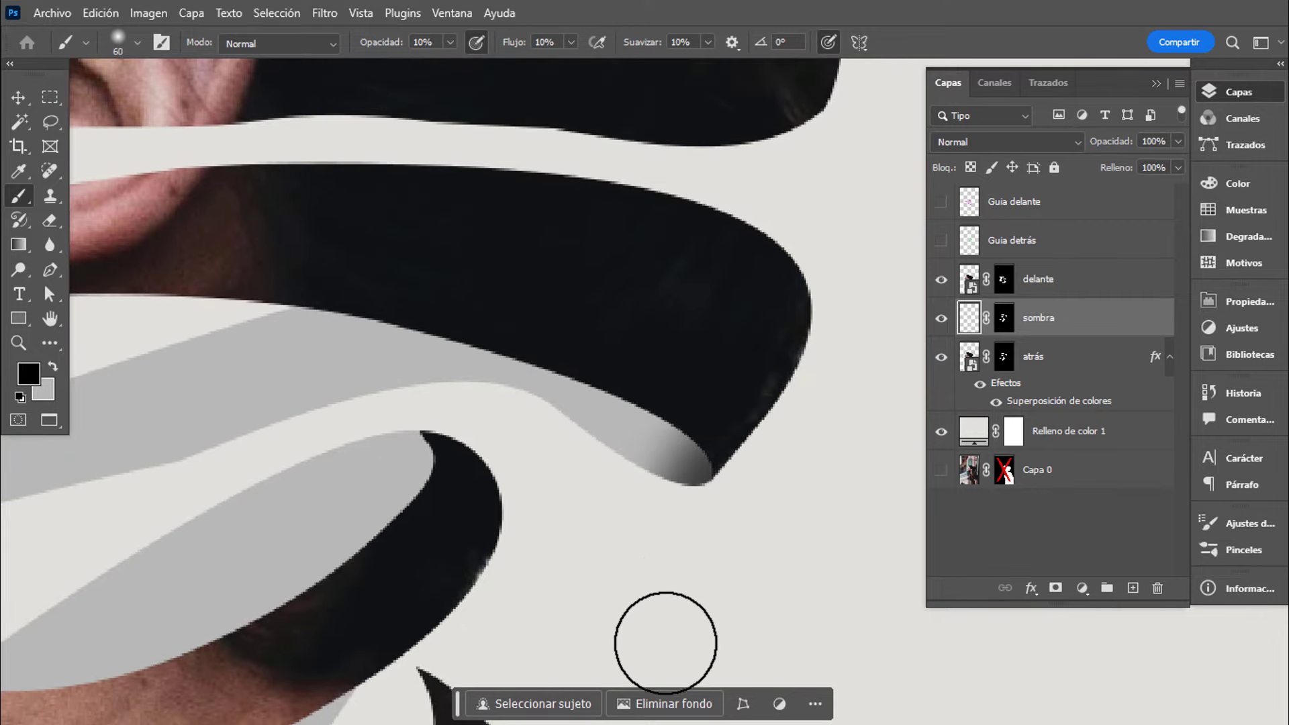
left_click_drag(738, 376, 644, 524)
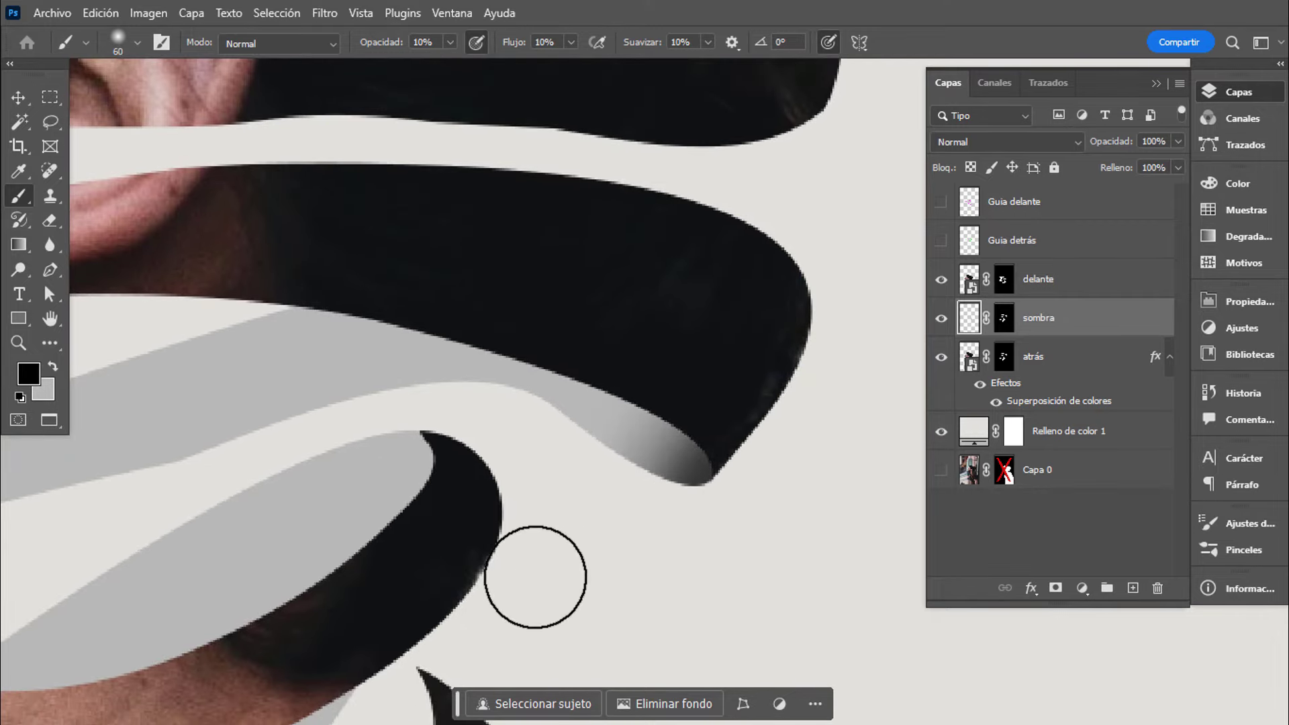
Darken the shadows along the next ribbon tips and their grey edges.
mouse_move(535, 577)
left_mouse_down()
mouse_move(608, 495)
mouse_move(716, 507)
left_mouse_up()
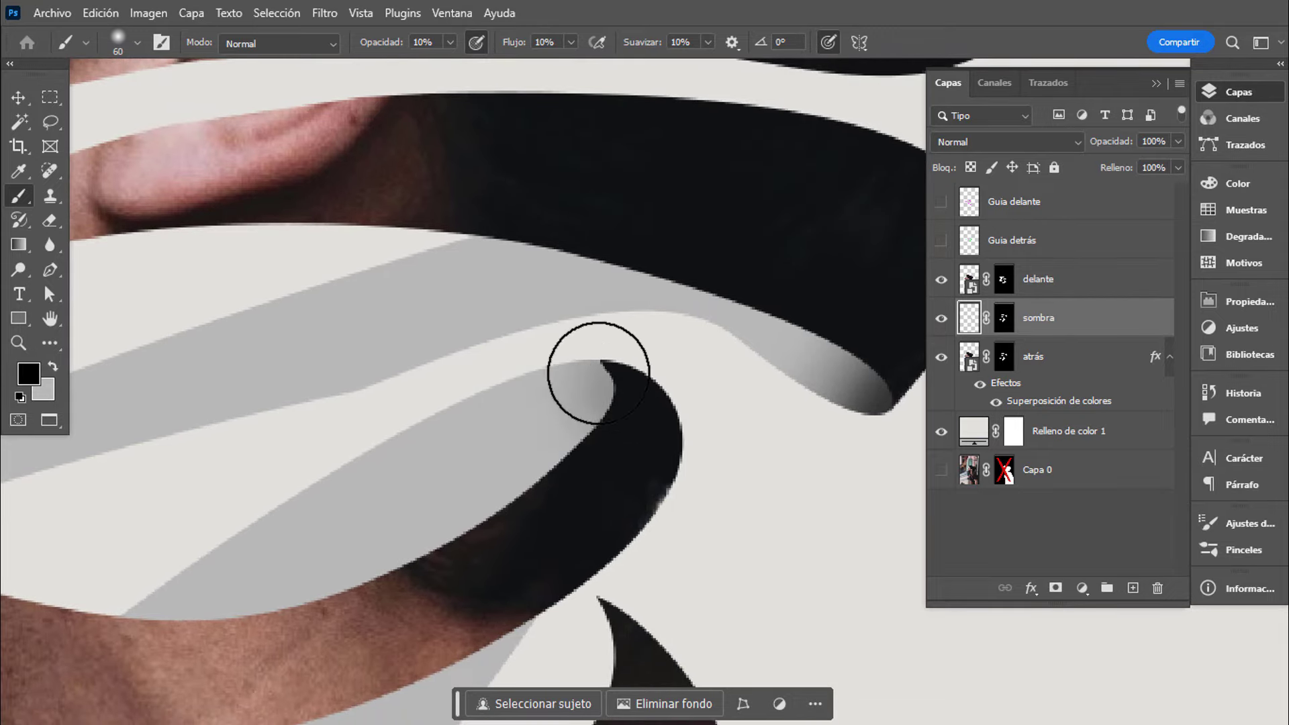
mouse_move(595, 366)
left_mouse_down()
mouse_move(668, 431)
mouse_move(590, 532)
mouse_move(634, 397)
left_mouse_up()
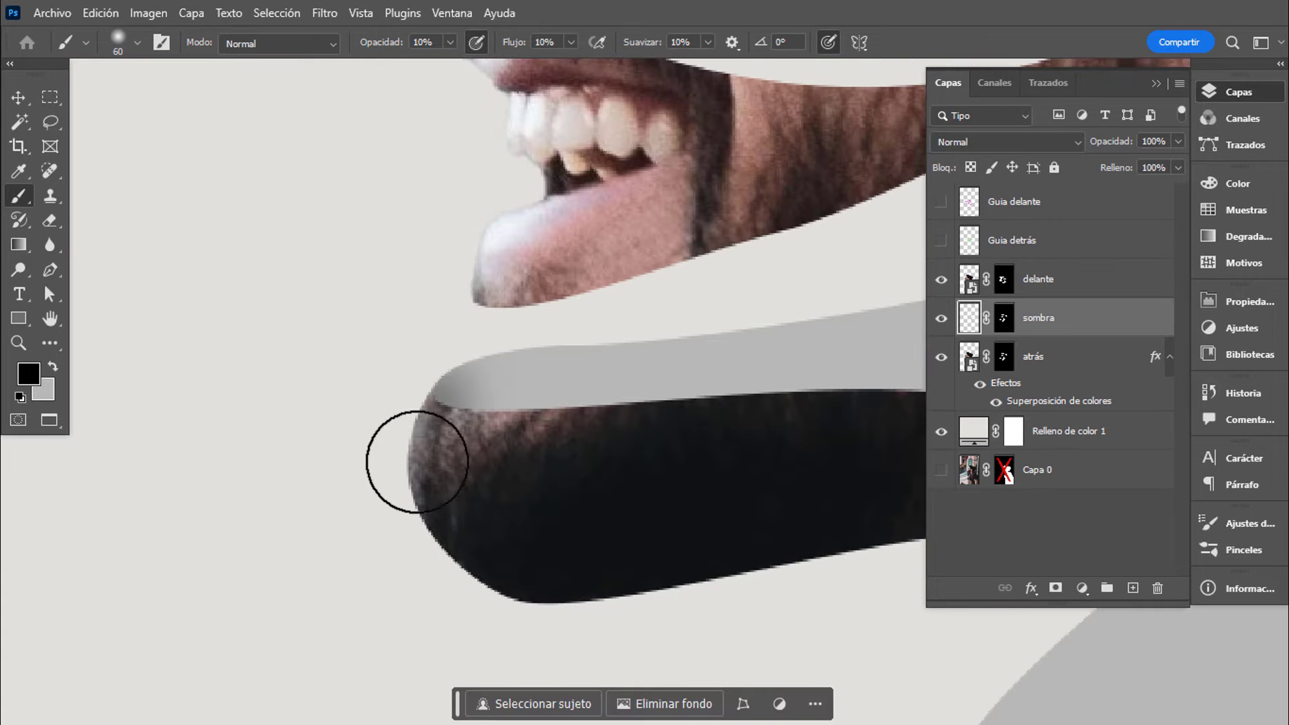
mouse_move(403, 541)
left_mouse_down()
mouse_move(432, 647)
mouse_move(461, 351)
left_mouse_up()
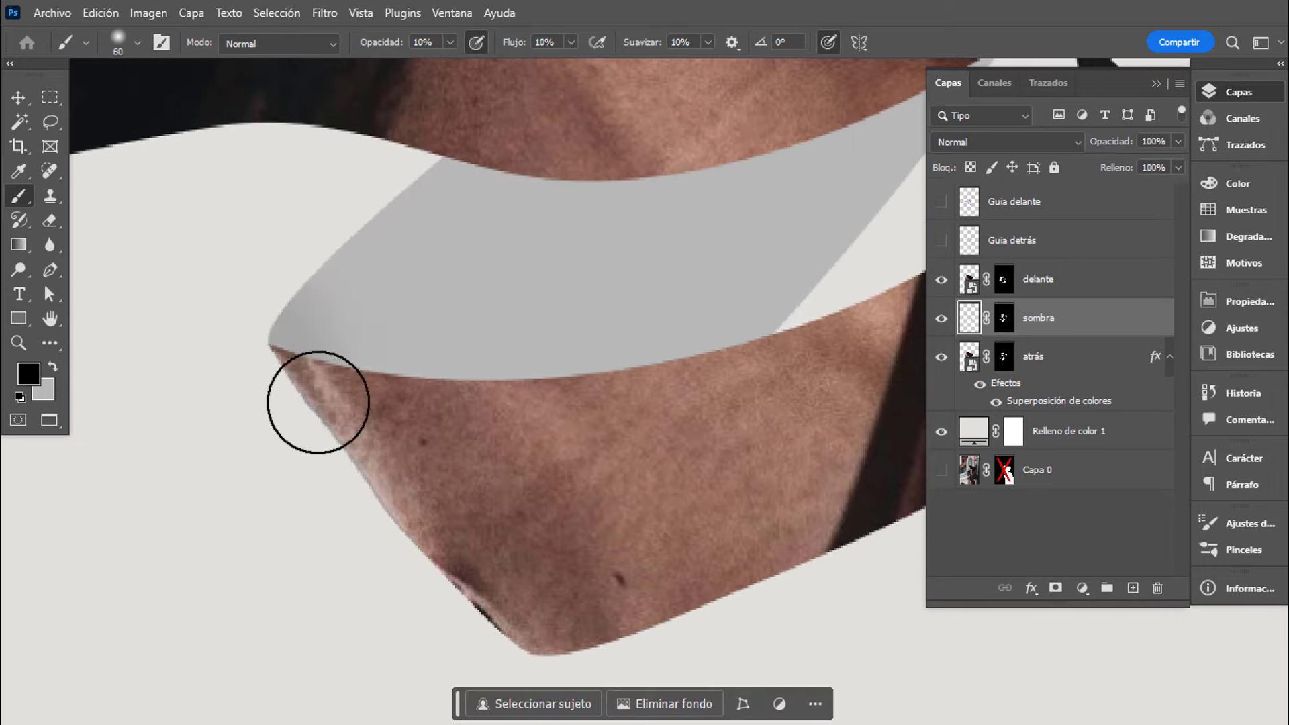
mouse_move(317, 397)
left_mouse_down()
mouse_move(269, 370)
mouse_move(320, 370)
mouse_move(380, 395)
left_mouse_up()
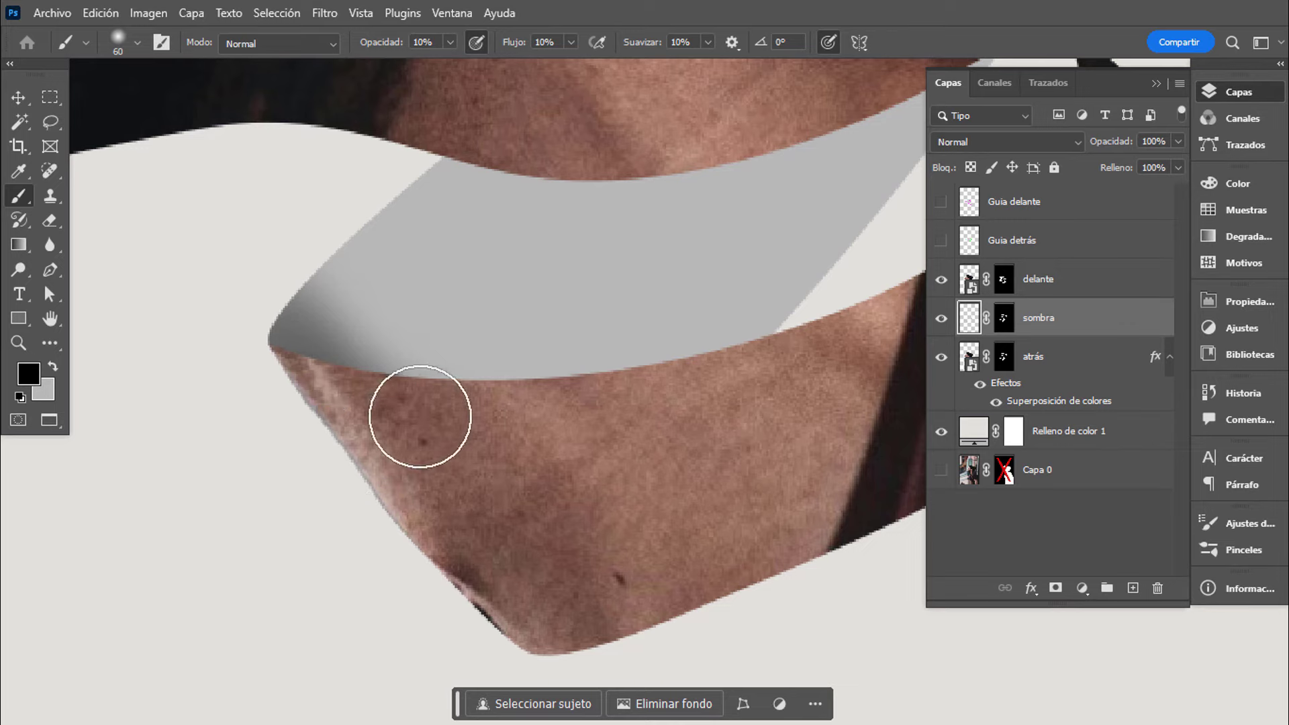
Darken the grey ribbon back below the mouth.
left_click_drag(790, 135, 322, 342)
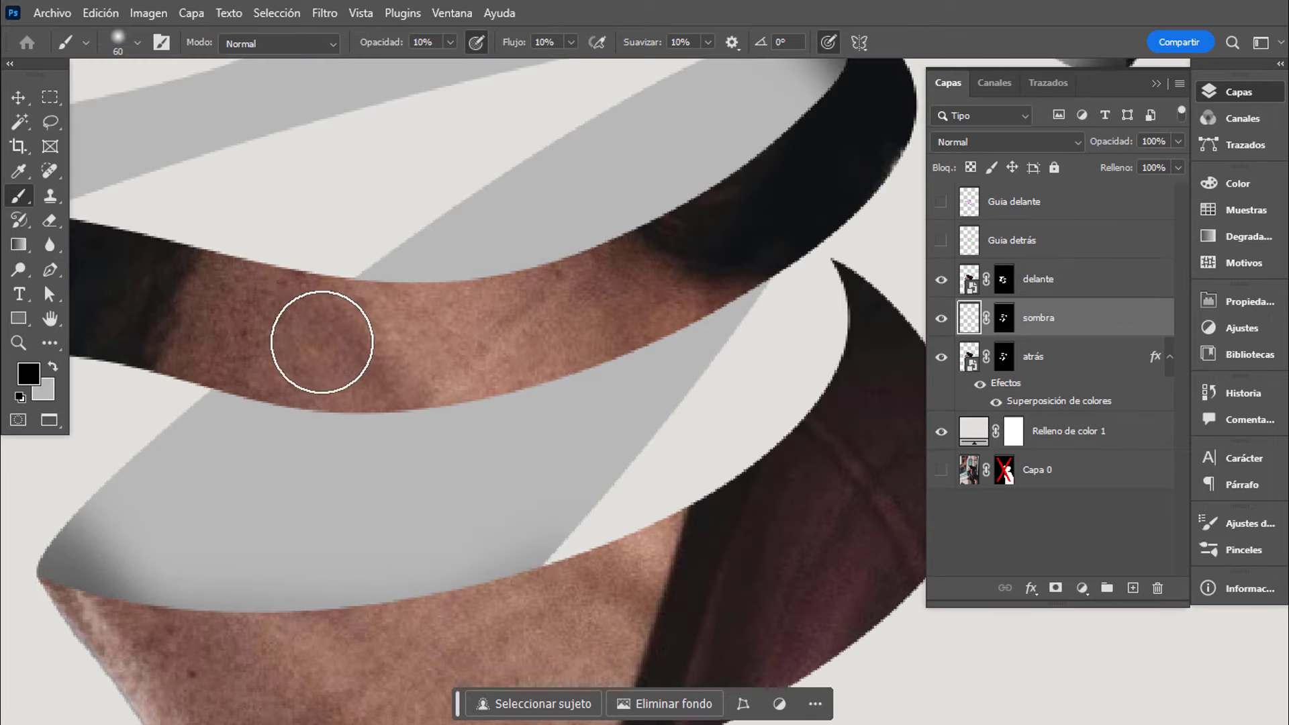
left_click_drag(845, 134, 778, 239)
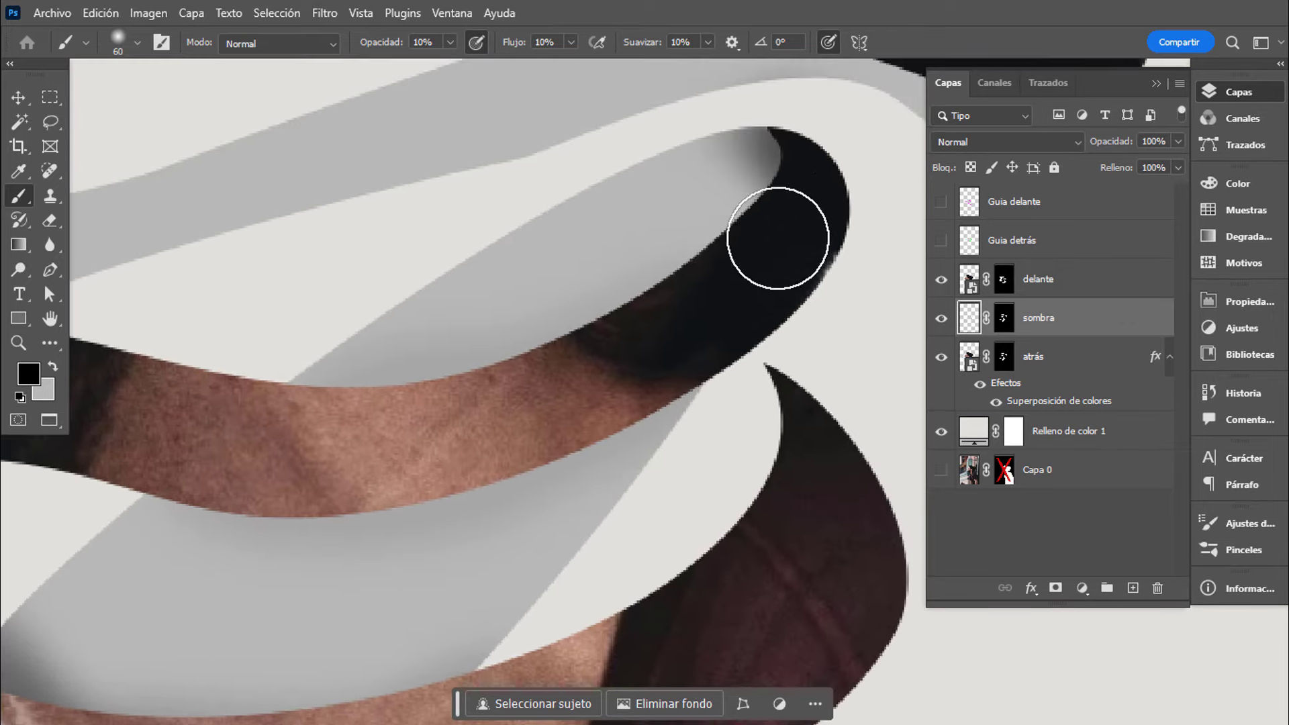
left_click_drag(403, 184, 174, 397)
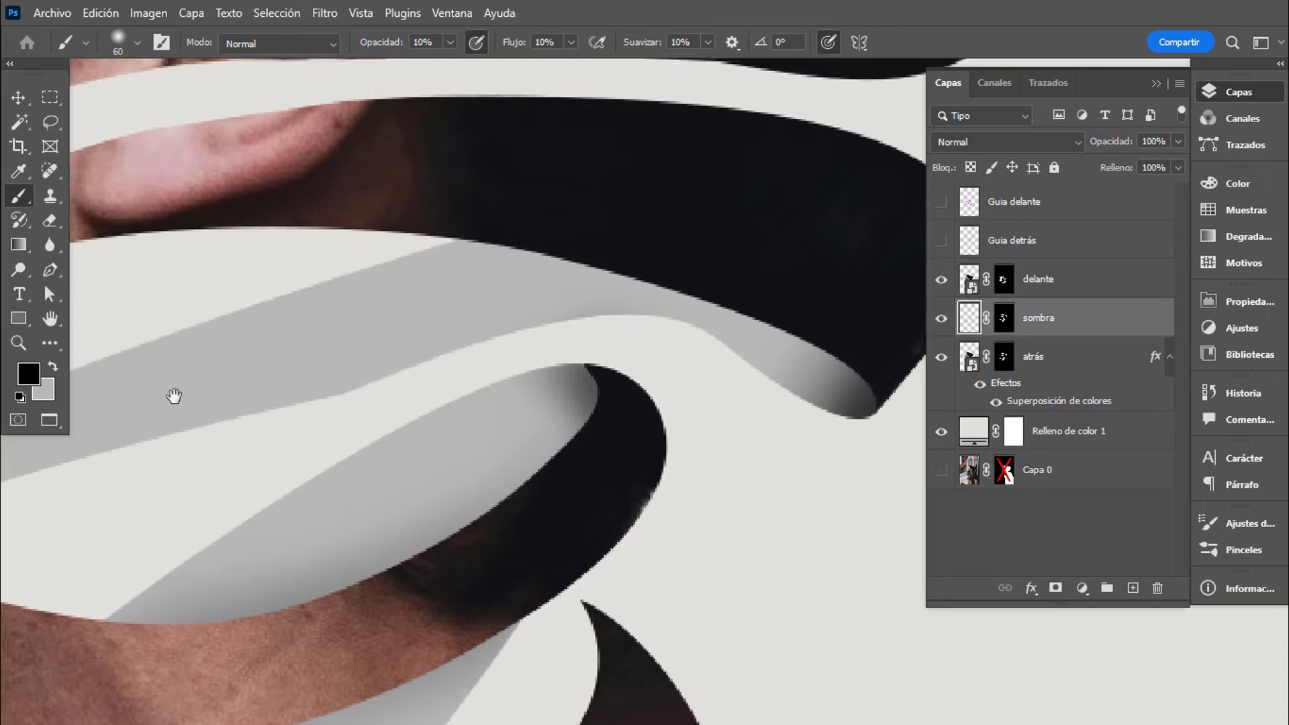
mouse_move(337, 164)
left_mouse_down()
mouse_move(817, 292)
mouse_move(590, 412)
left_mouse_up()
mouse_move(705, 394)
left_mouse_down()
mouse_move(253, 400)
mouse_move(545, 392)
left_mouse_up()
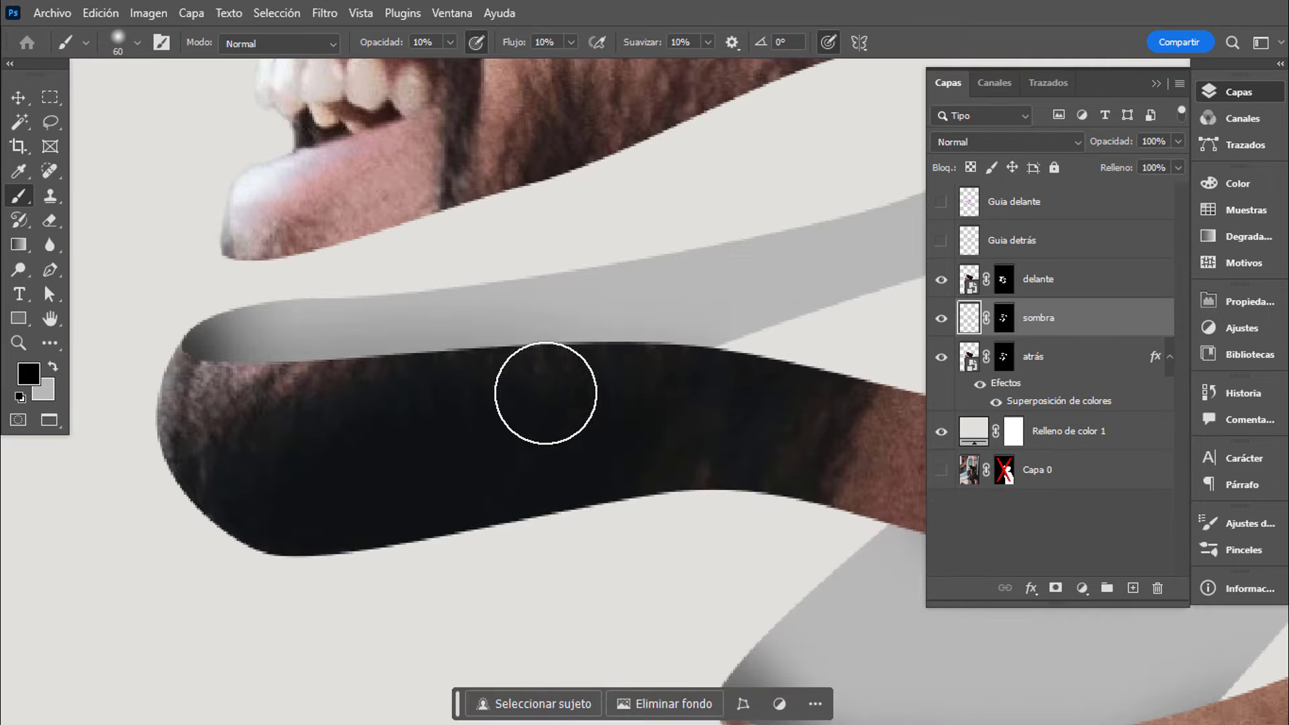
Deepen the grey shadow wedge beside the eye and cheek, then zoom out.
left_click_drag(420, 302, 366, 495)
scroll(365, 346, "up", 3)
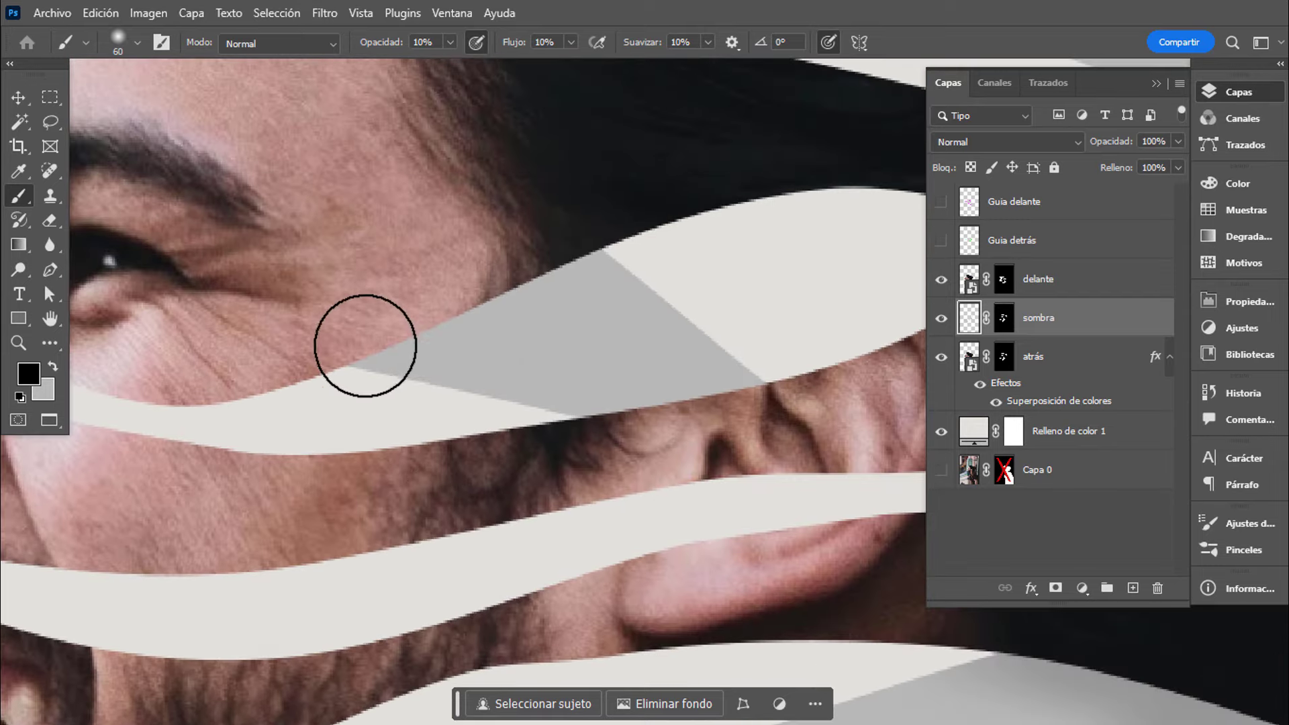
mouse_move(365, 346)
left_mouse_down()
mouse_move(573, 239)
mouse_move(288, 339)
left_mouse_up()
mouse_move(788, 119)
left_mouse_down()
mouse_move(137, 189)
mouse_move(389, 266)
left_mouse_up()
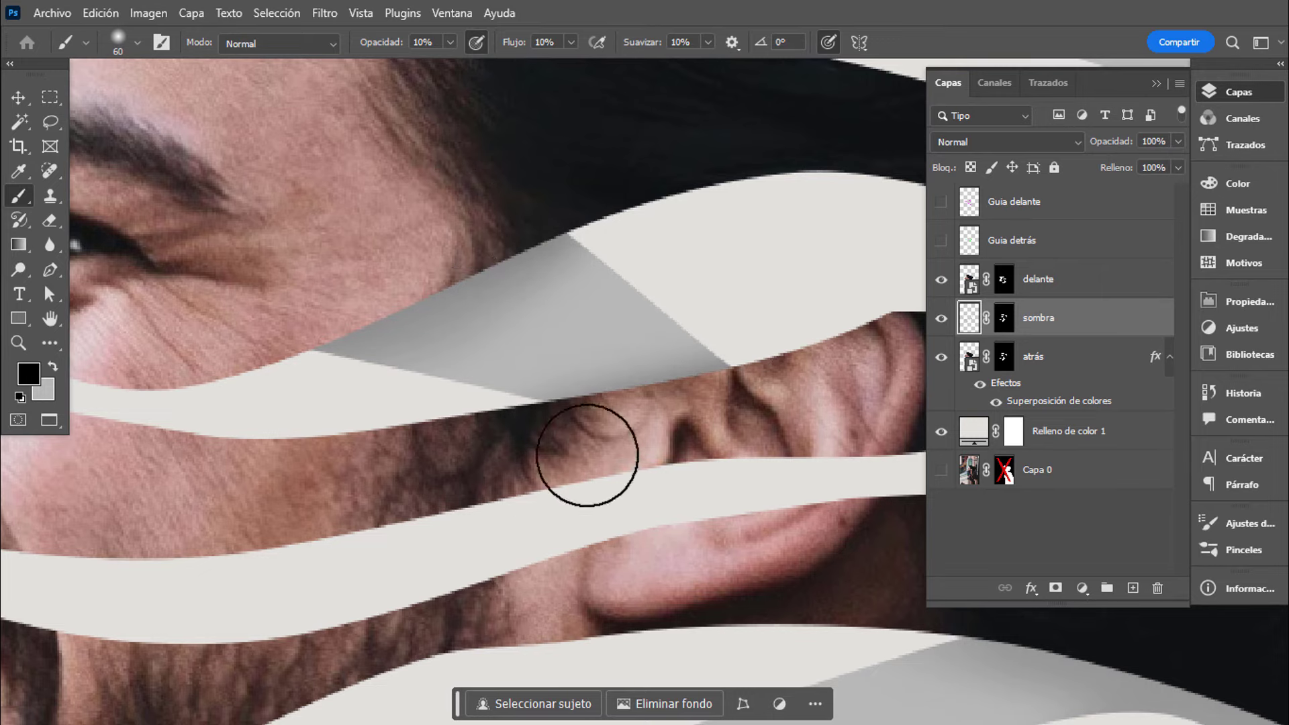
scroll(587, 455, "down", 5)
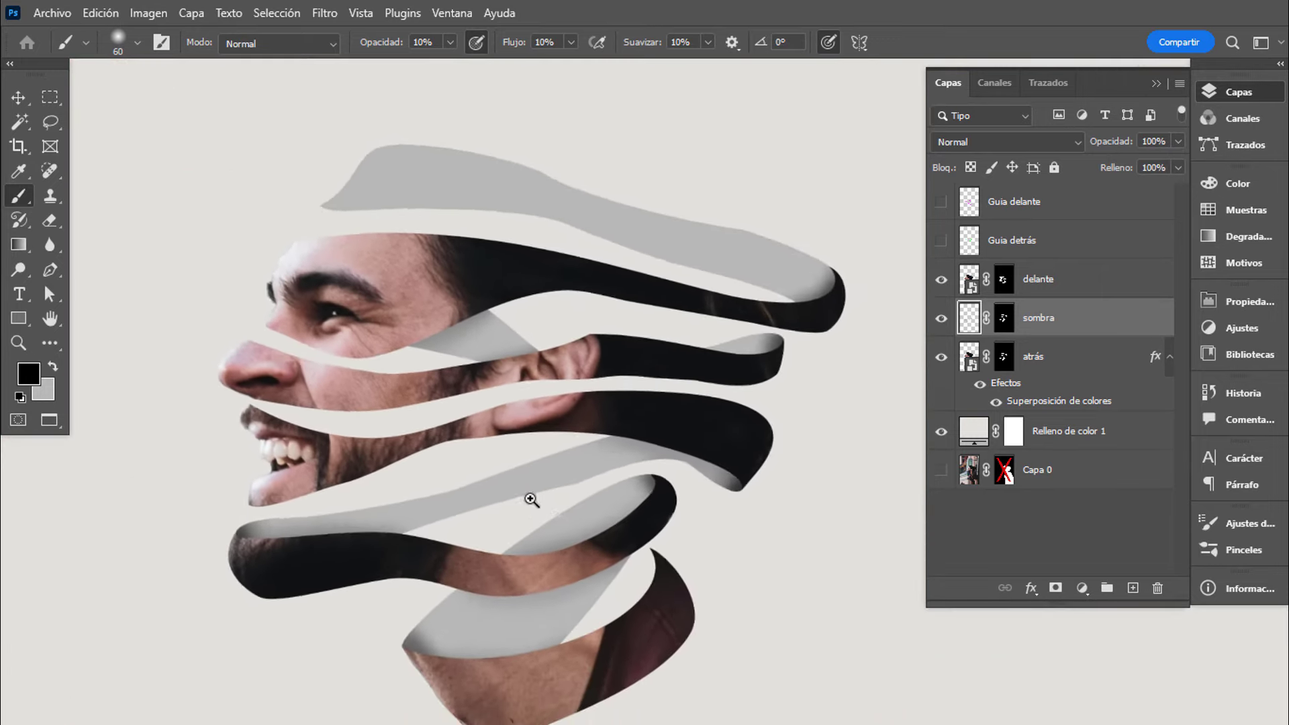
scroll(511, 470, "down", 2)
scroll(487, 450, "down", 2)
key("v")
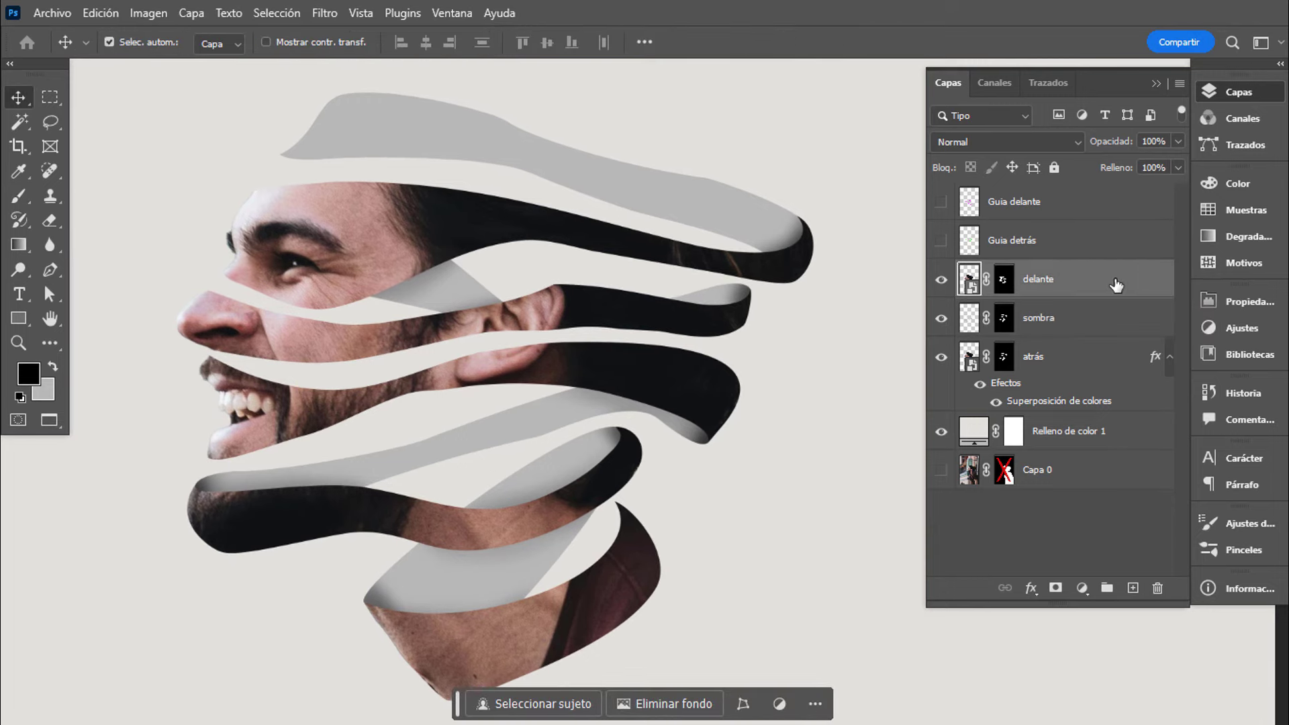
Add a white Resplandor interior to delante: Trama, 57% opacity, 5 px size.
double_click(1116, 285)
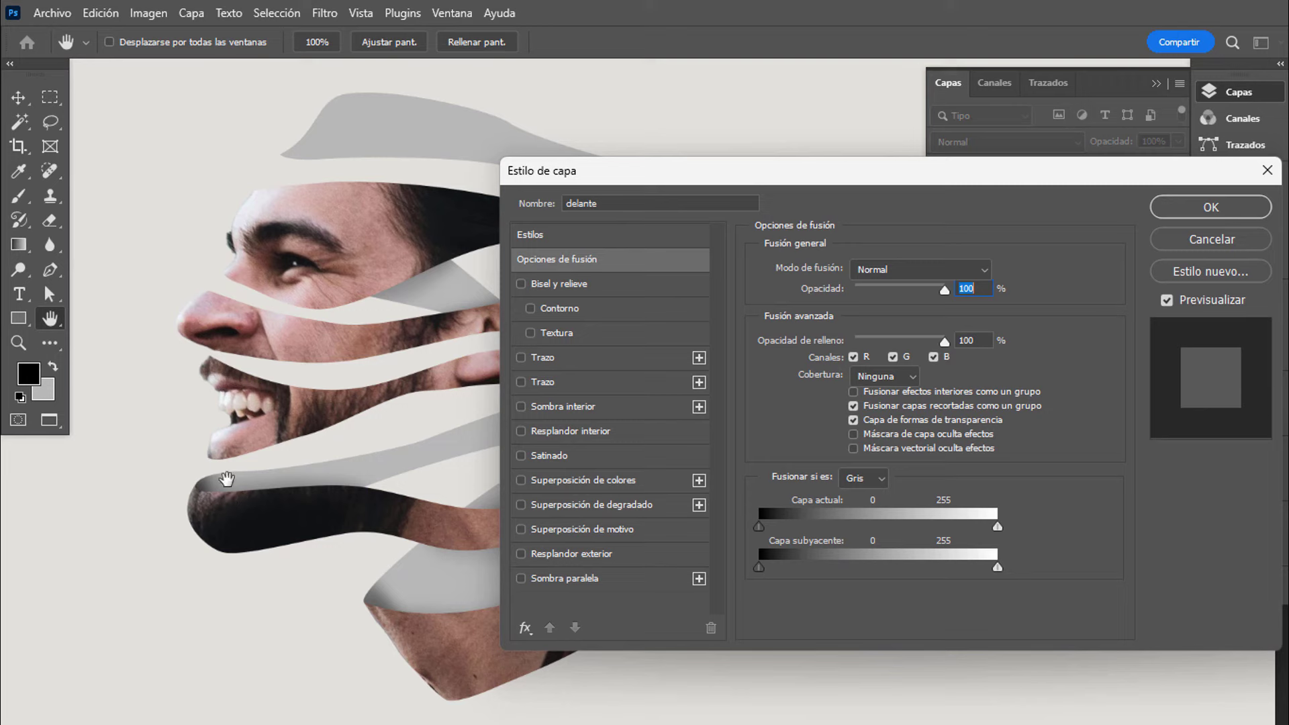
left_click(626, 432)
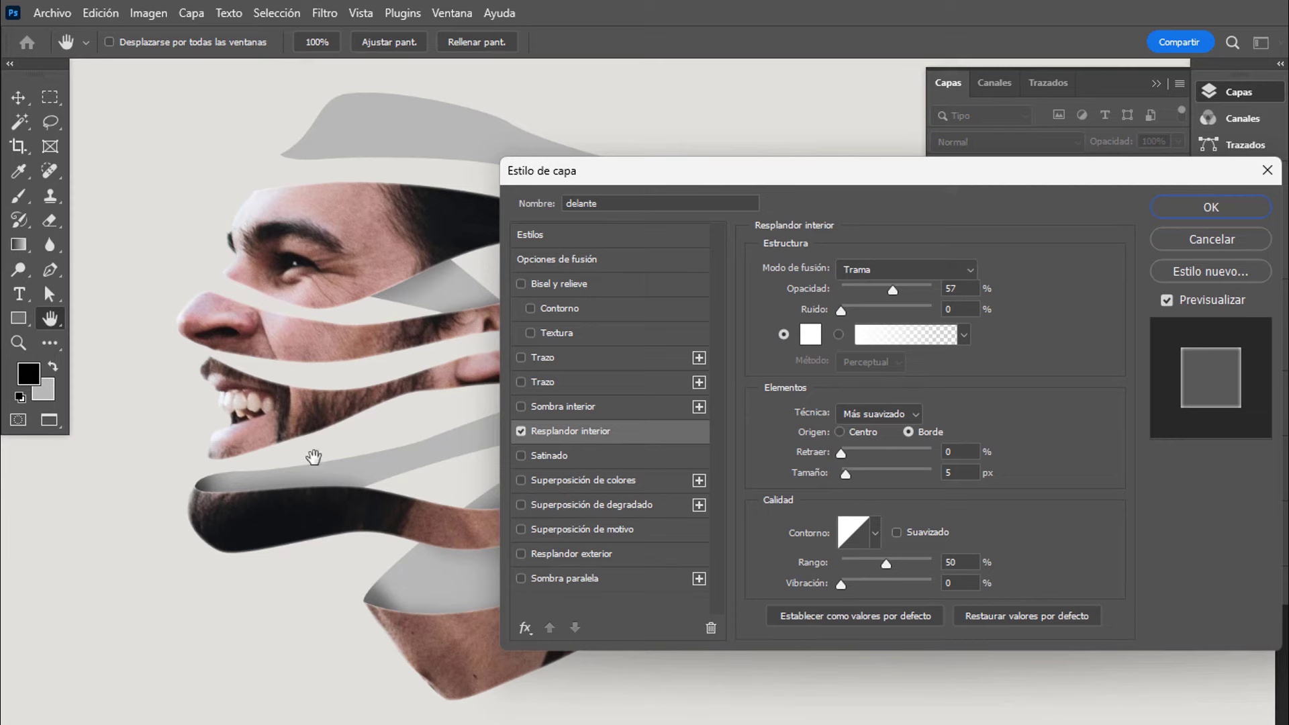
left_click(1210, 208)
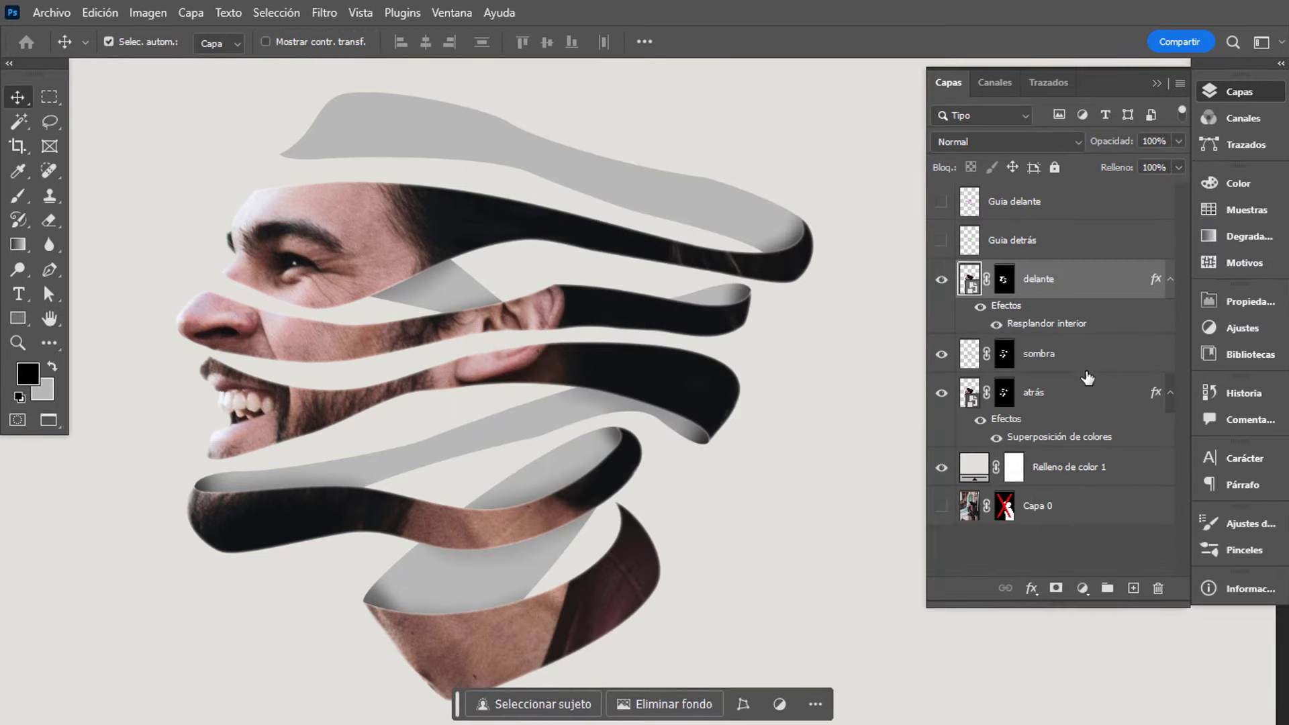
left_click(1093, 356)
Place the lens flare image above sombra, lower on the canvas, with a layer mask.
key("ctrl+minus")
key("ctrl+minus")
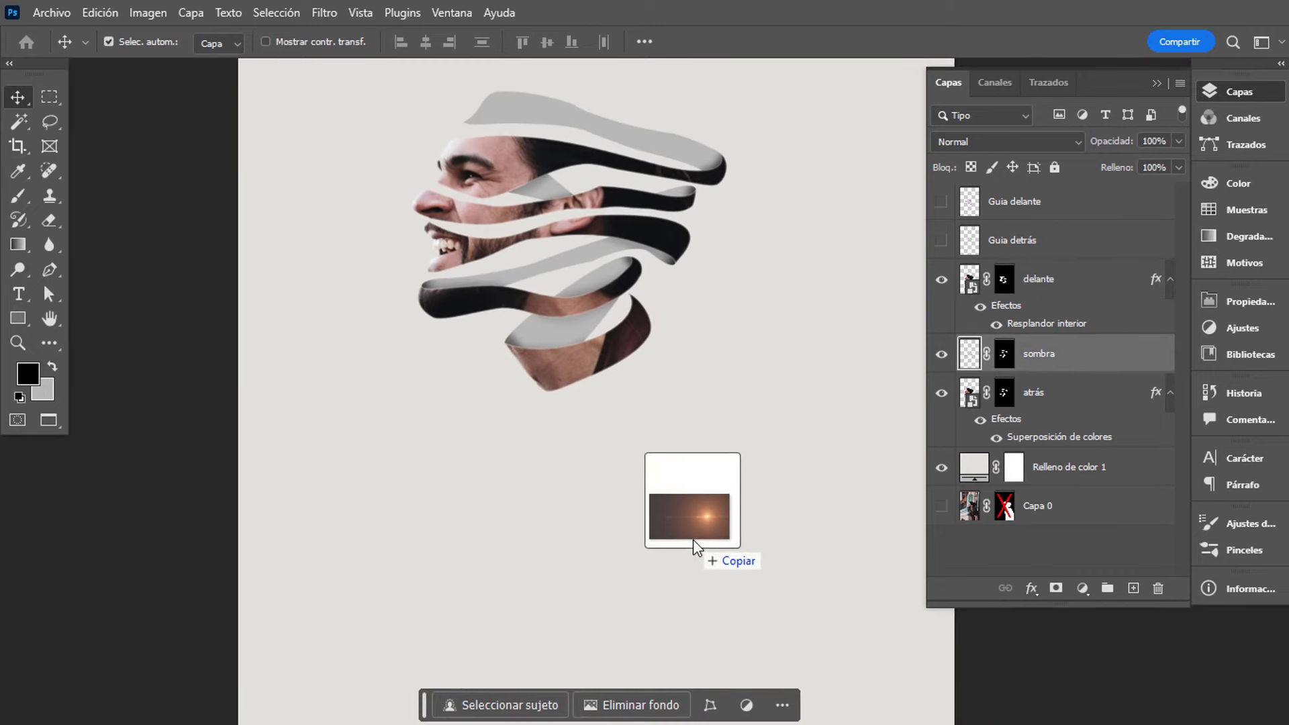
left_click_drag(743, 517, 694, 543)
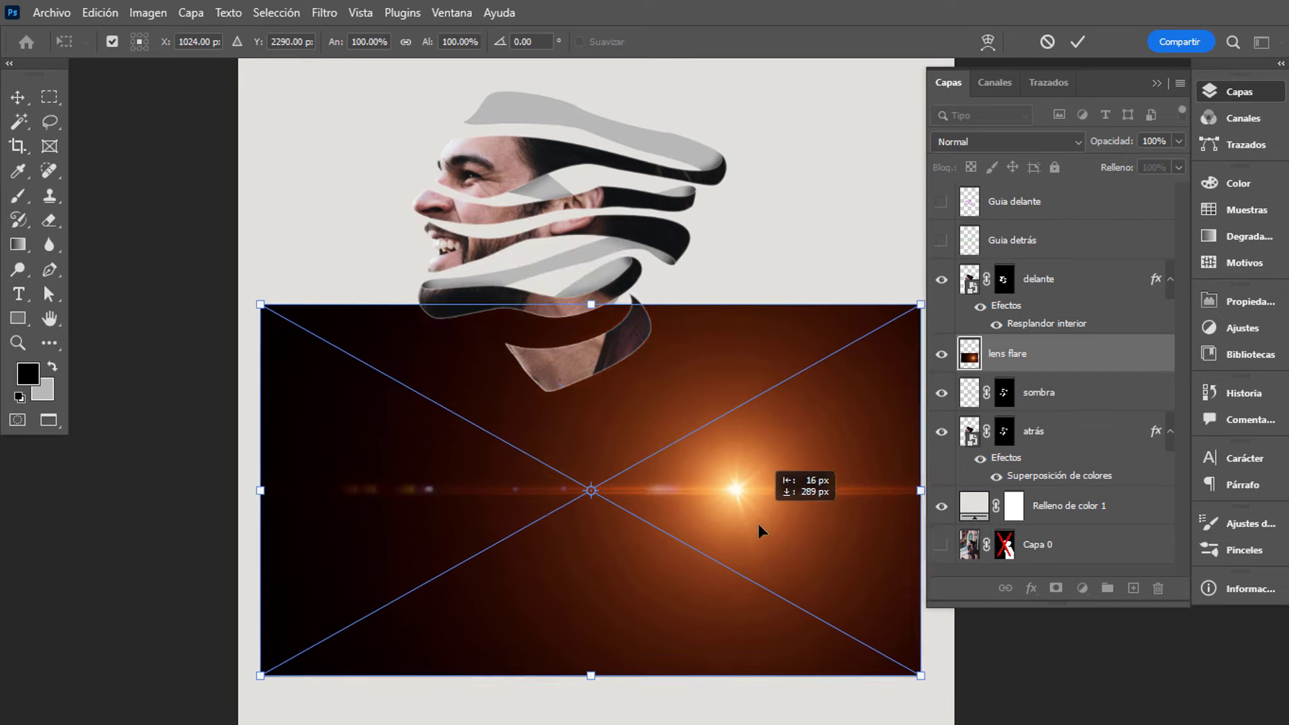
left_click_drag(767, 465, 772, 556)
key("Return")
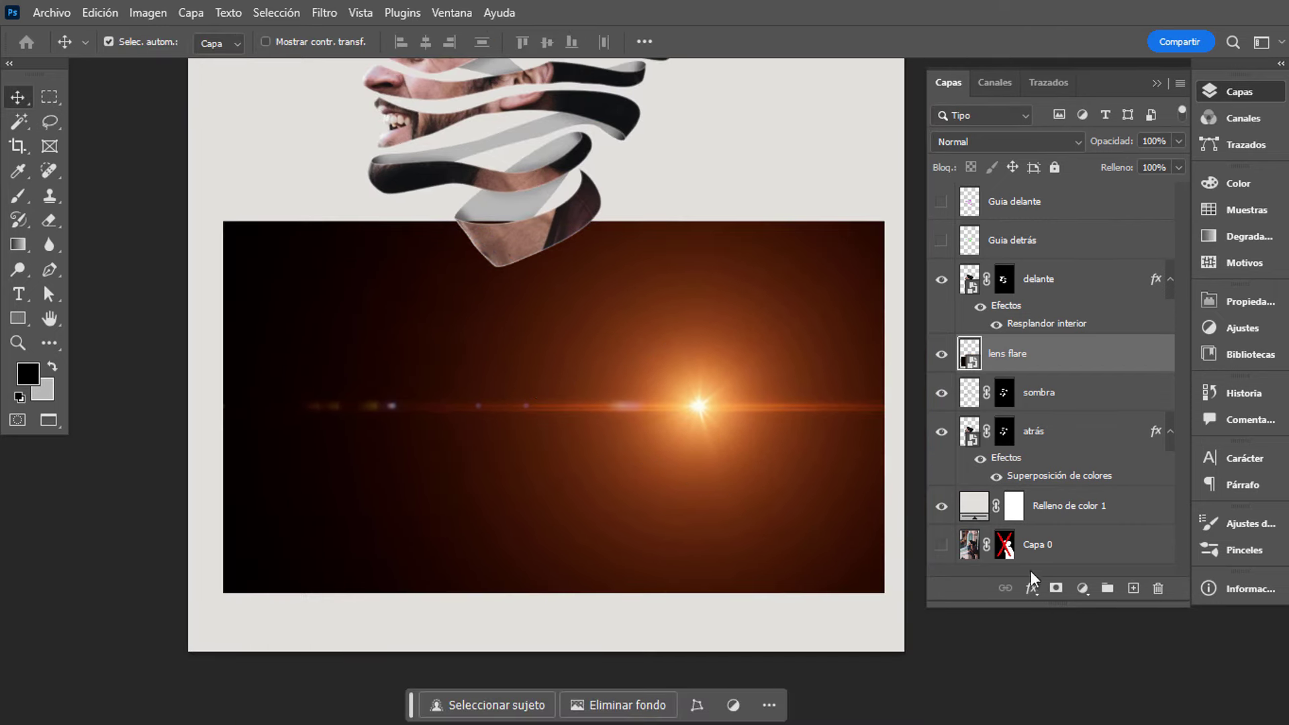
left_click(1056, 588)
key("e")
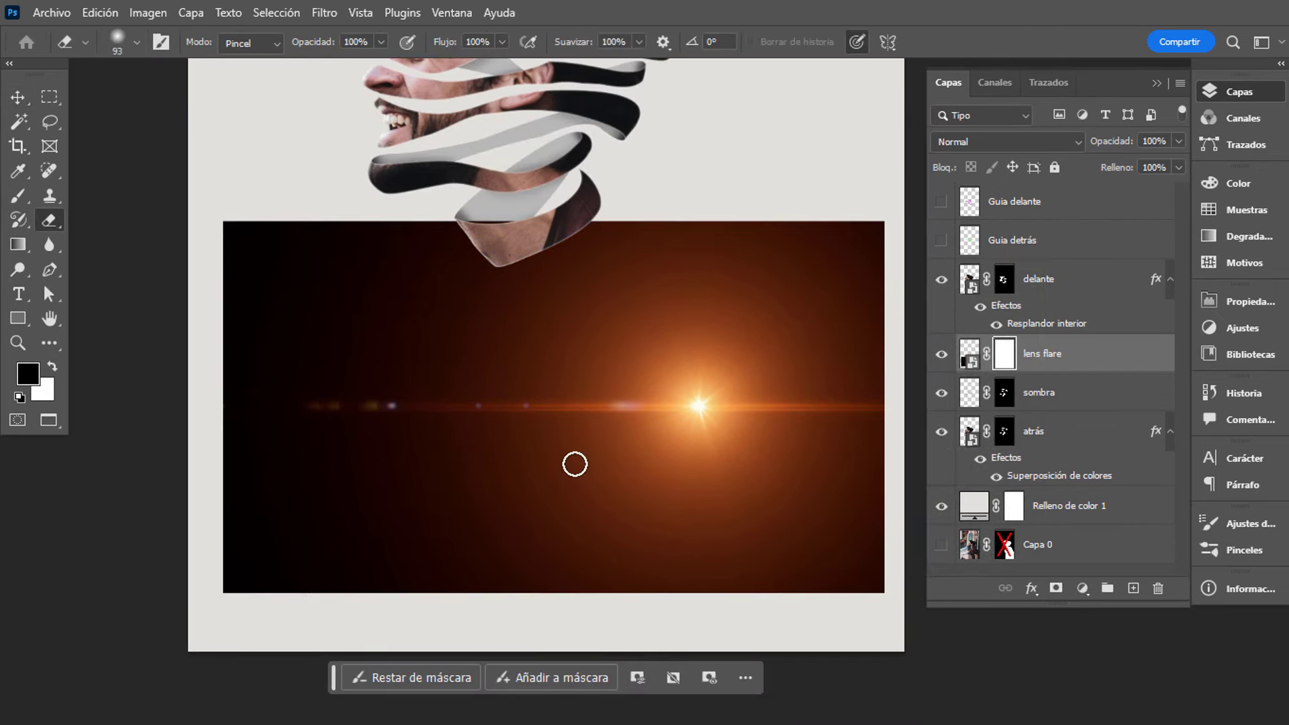
Set up a 0%-hardness eraser of about 1031 px with colours swapped.
left_click(53, 367)
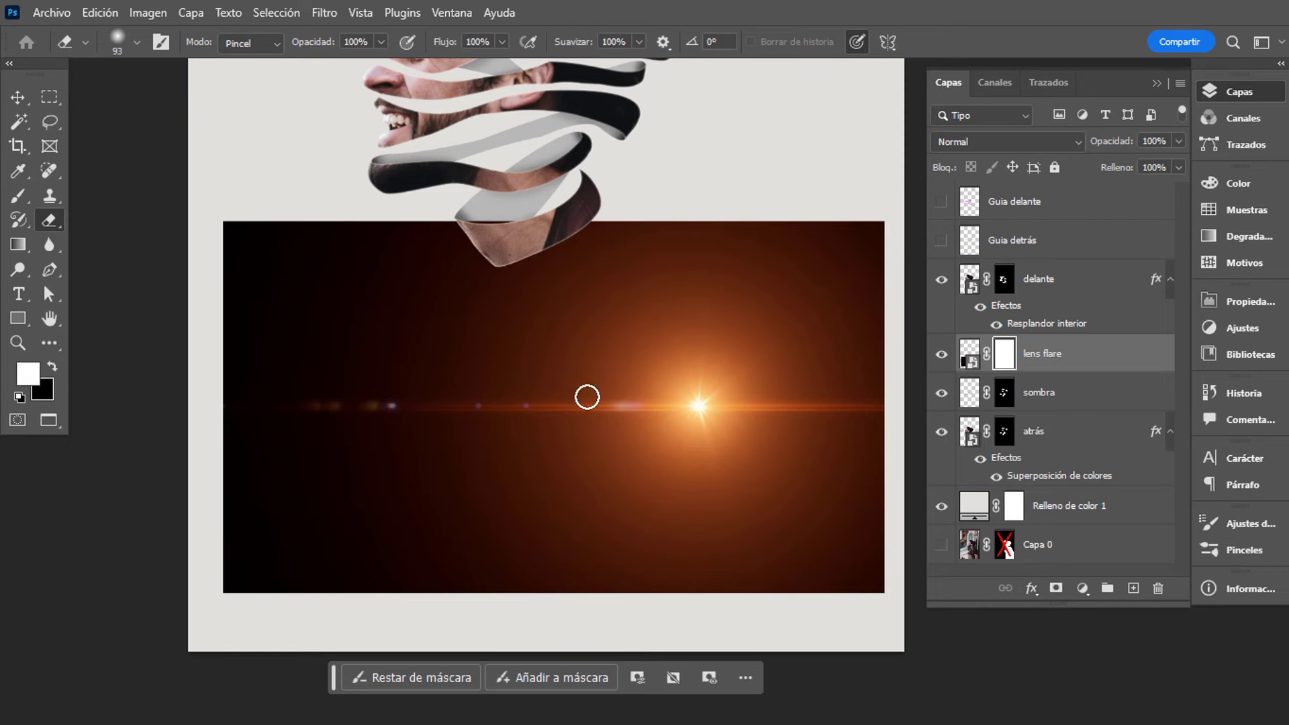
right_click(703, 412)
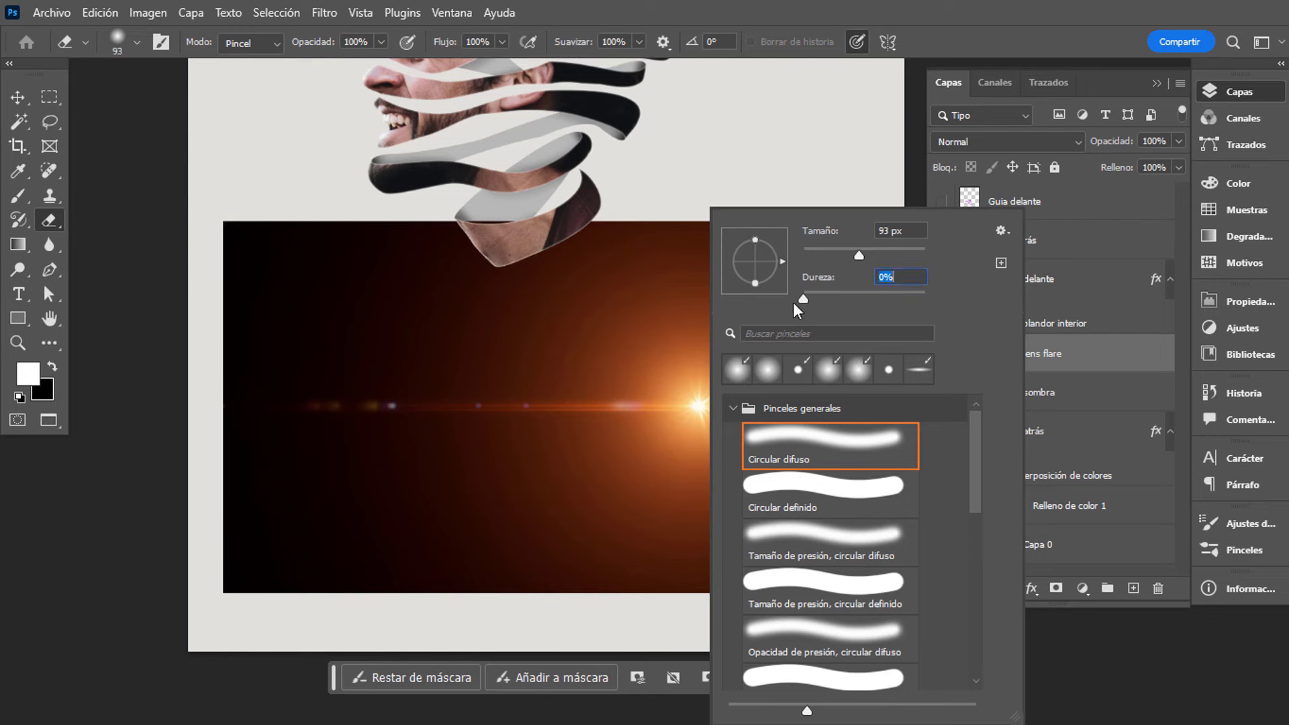
key("Return")
left_click_drag(655, 417, 813, 420)
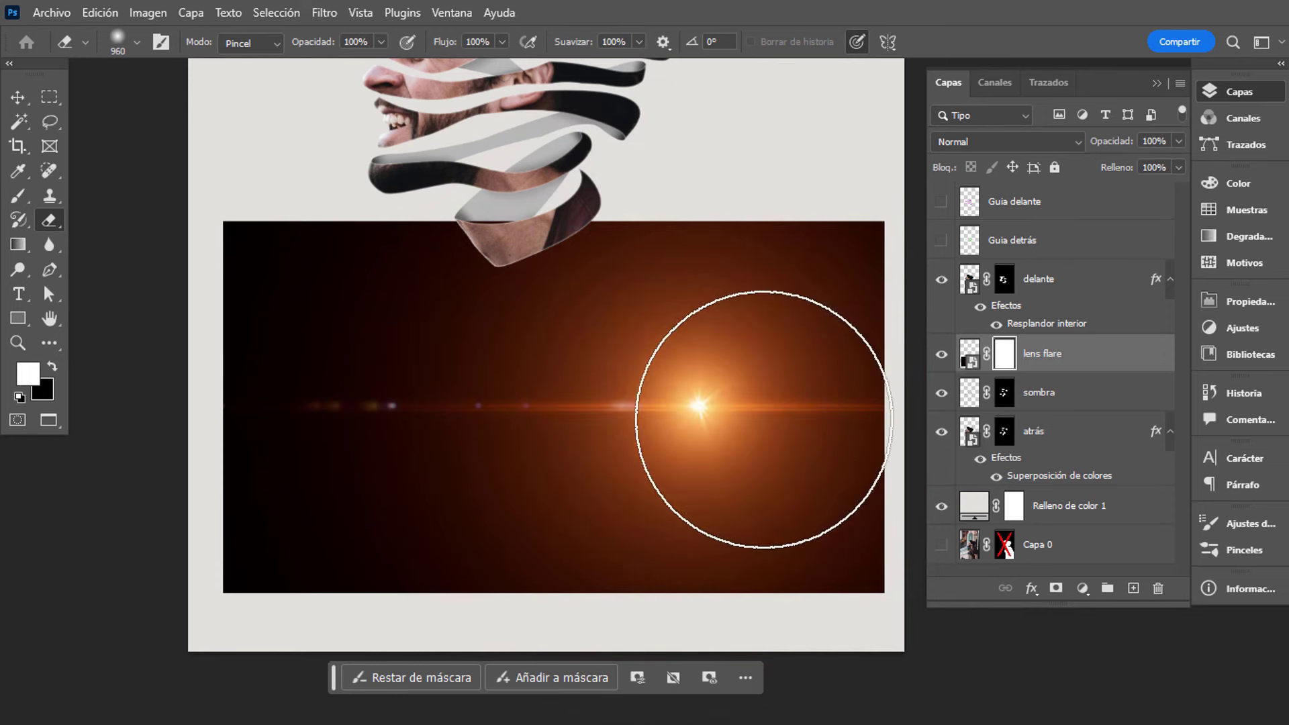
left_click_drag(676, 408, 704, 399)
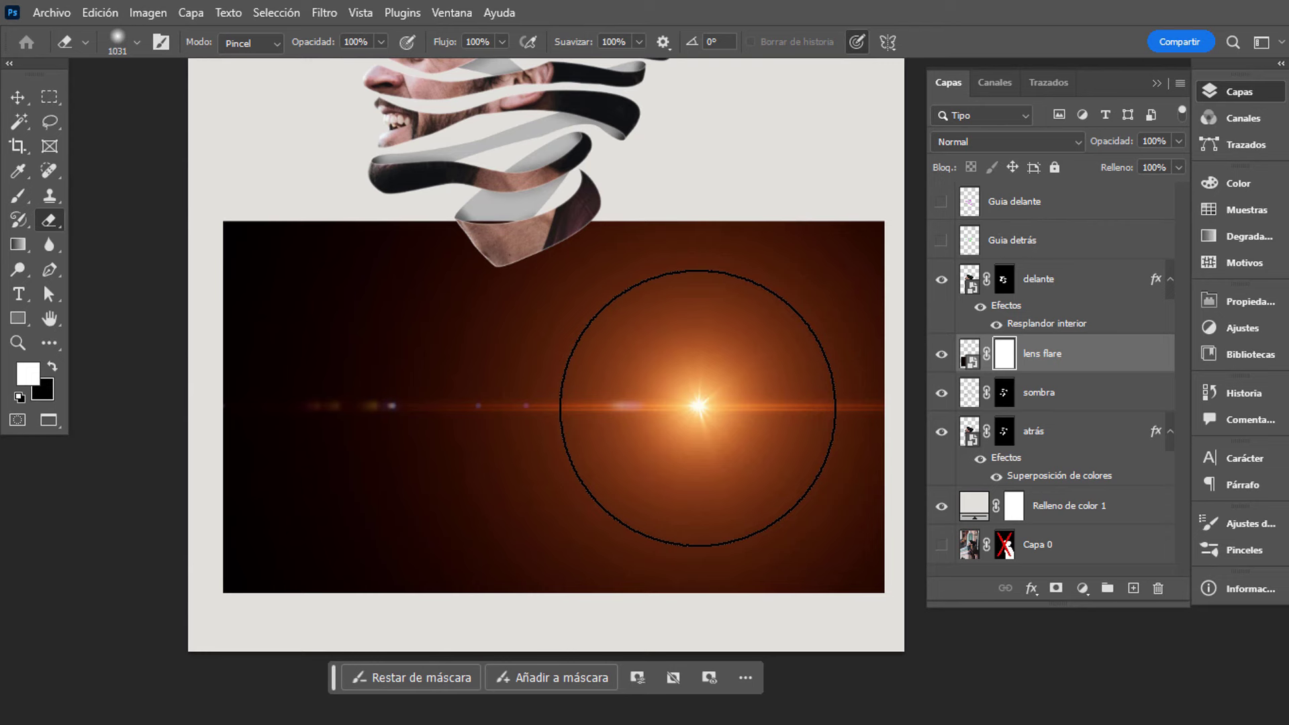
Dab the flare centre on the mask and invert it, leaving only a soft round glow.
left_click(698, 407)
left_click(698, 407)
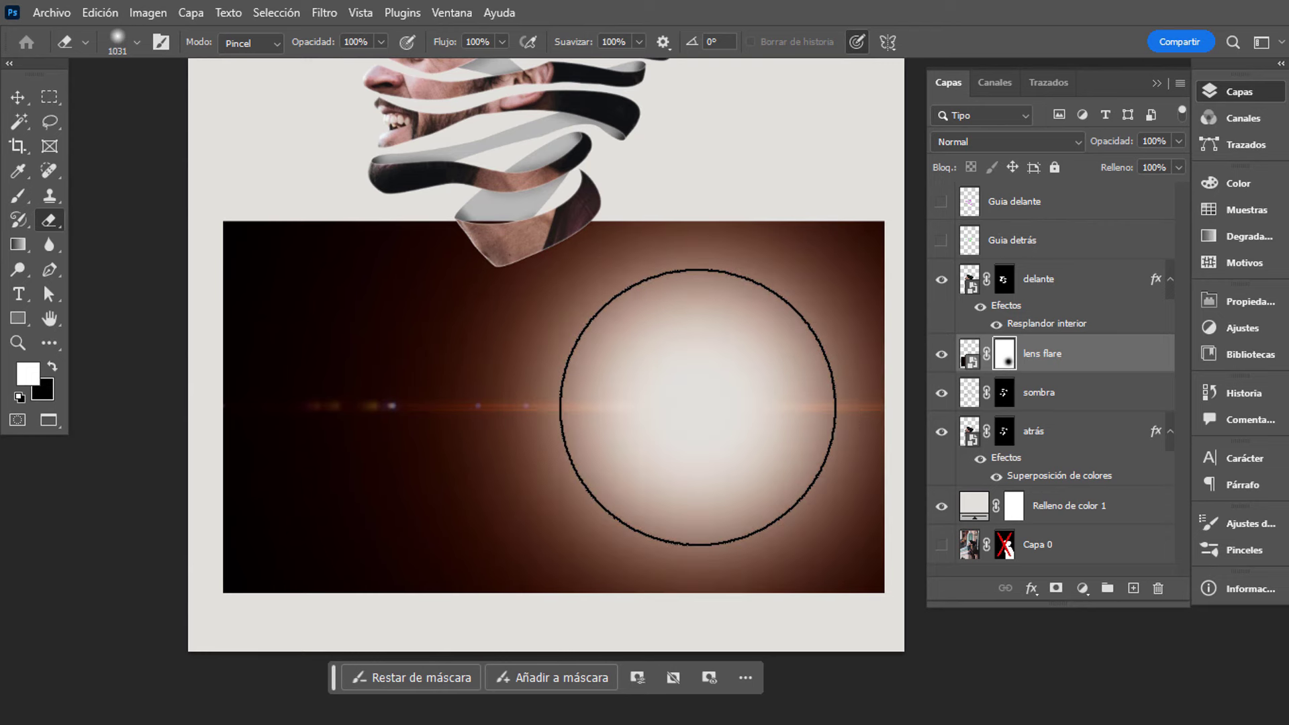
key("ctrl+i")
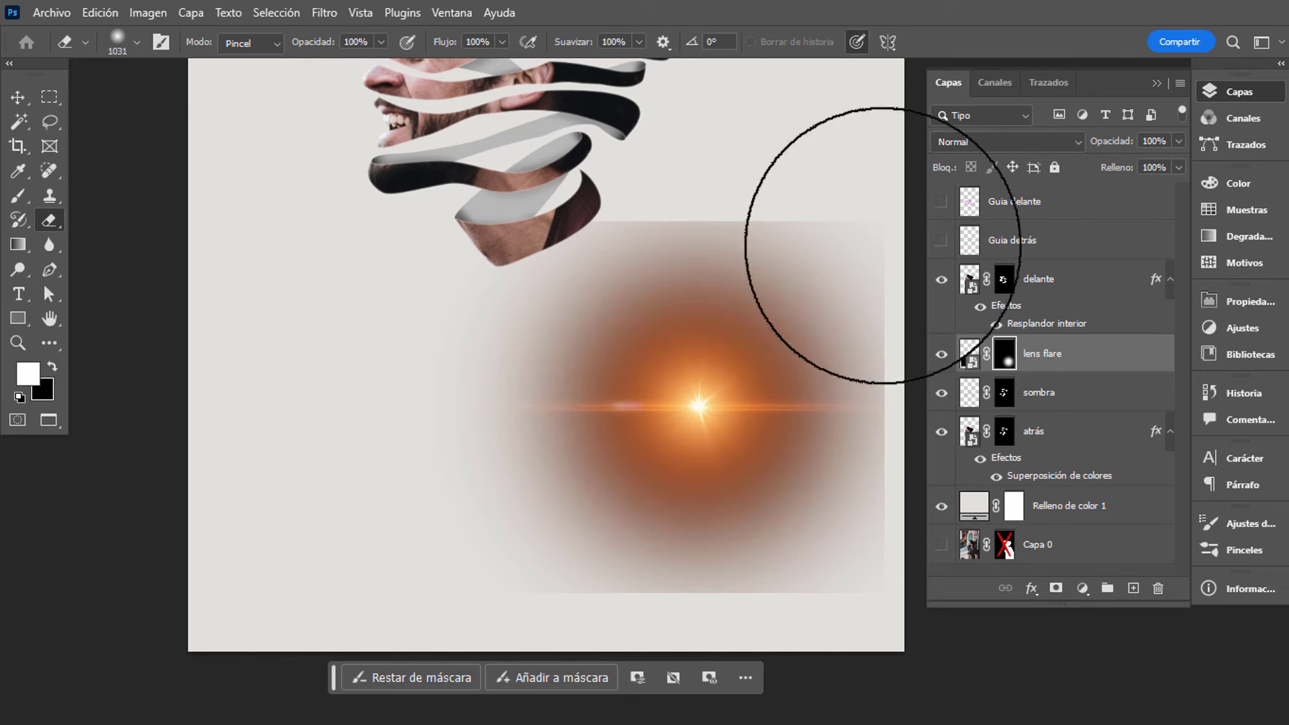
Blend the lens flare in Superponer mode and move its glow up over the head.
left_click(1014, 142)
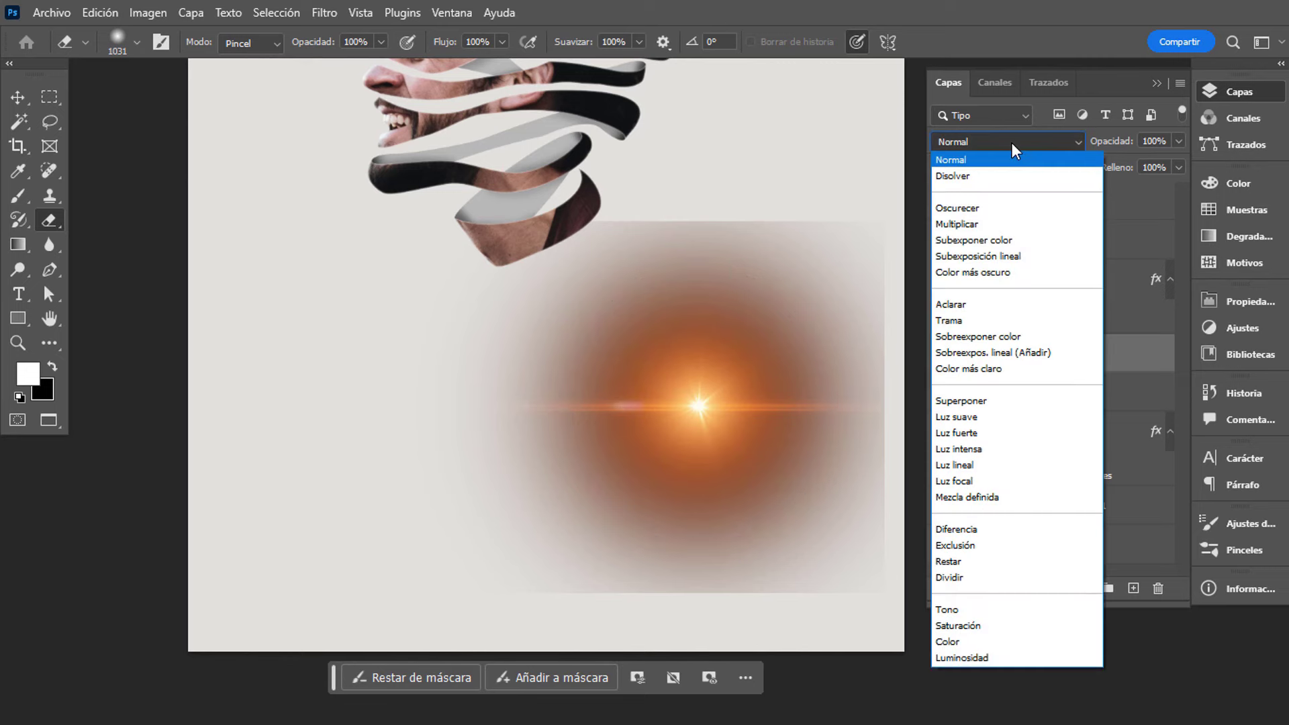
left_click(1036, 403)
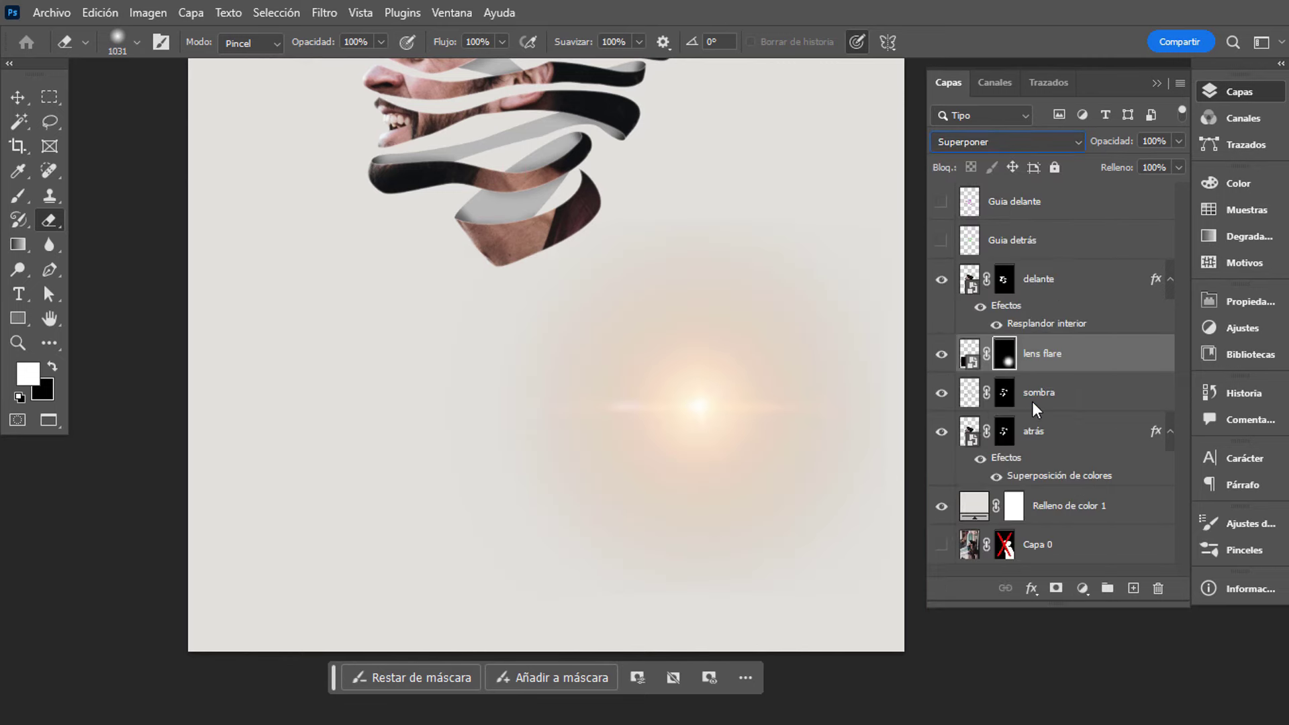
key("v")
scroll(684, 364, "up", 2)
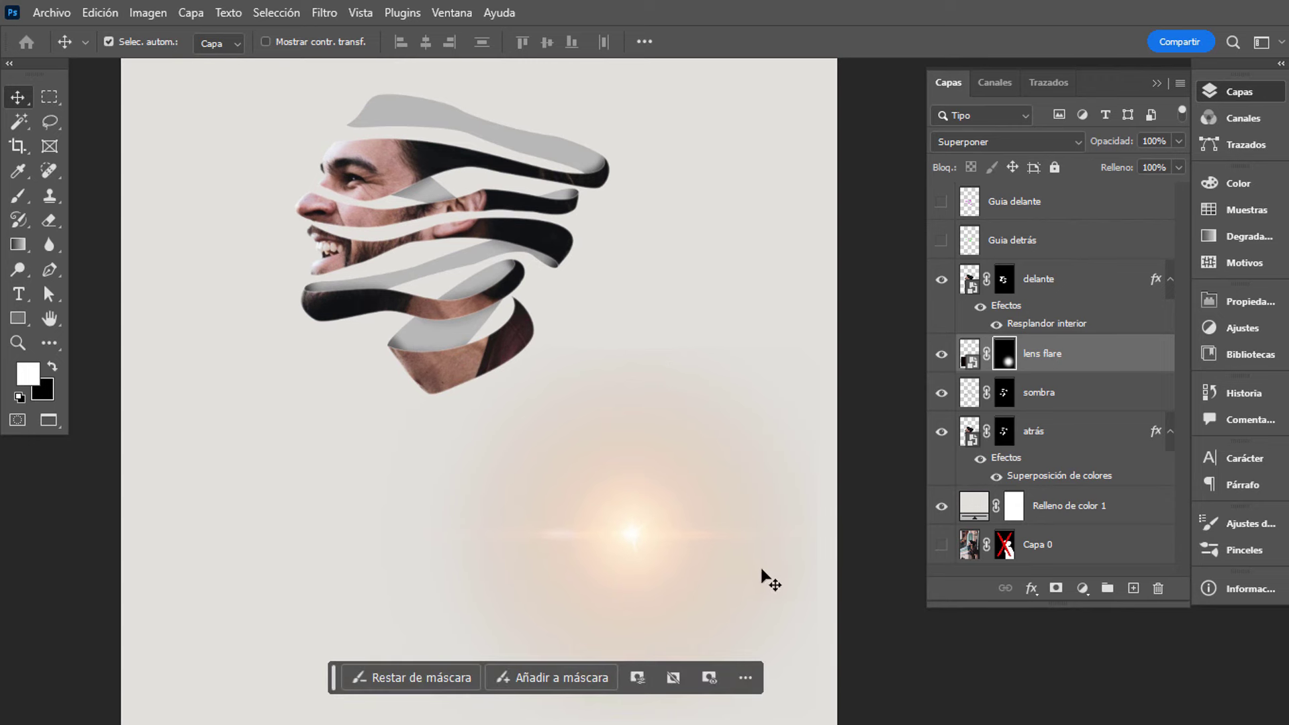
mouse_move(762, 571)
left_mouse_down()
mouse_move(590, 357)
mouse_move(589, 229)
mouse_move(575, 382)
mouse_move(576, 248)
mouse_move(594, 218)
left_mouse_up()
Duplicate the lens flare as lens flare copia above delante in Trama mode.
key("ctrl+j")
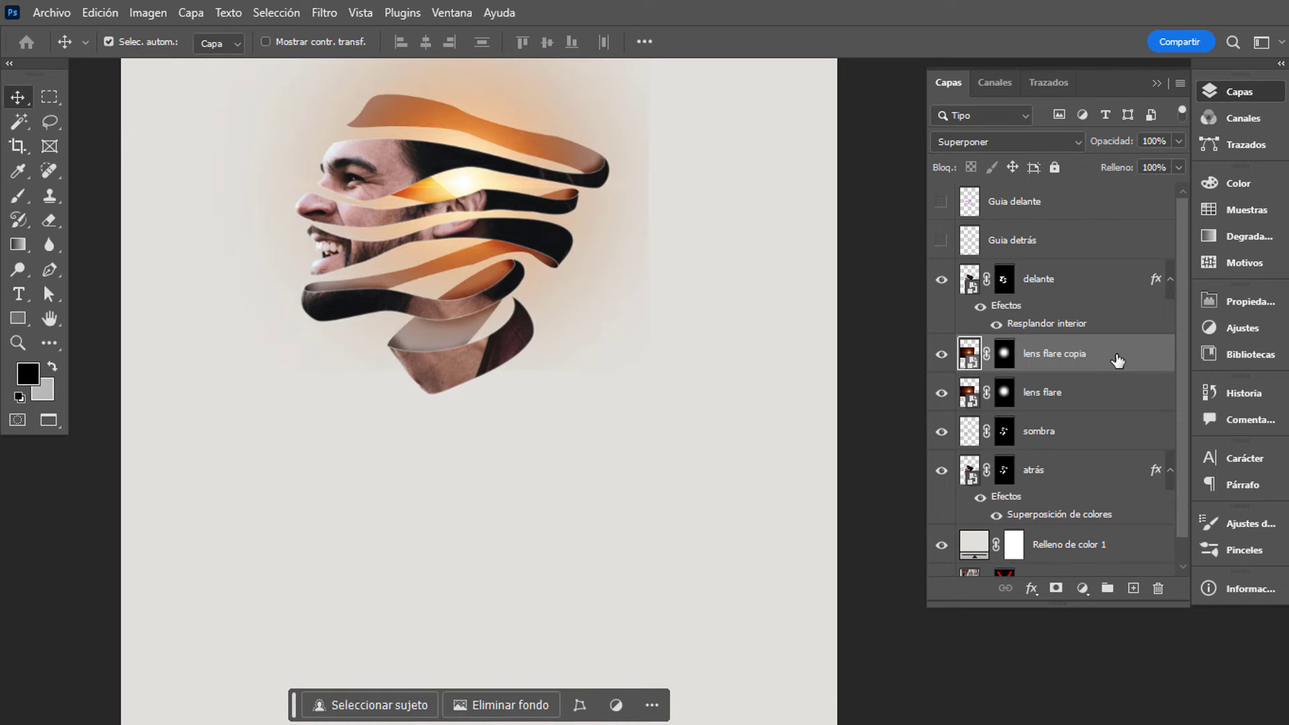
left_click_drag(1116, 361, 1097, 269)
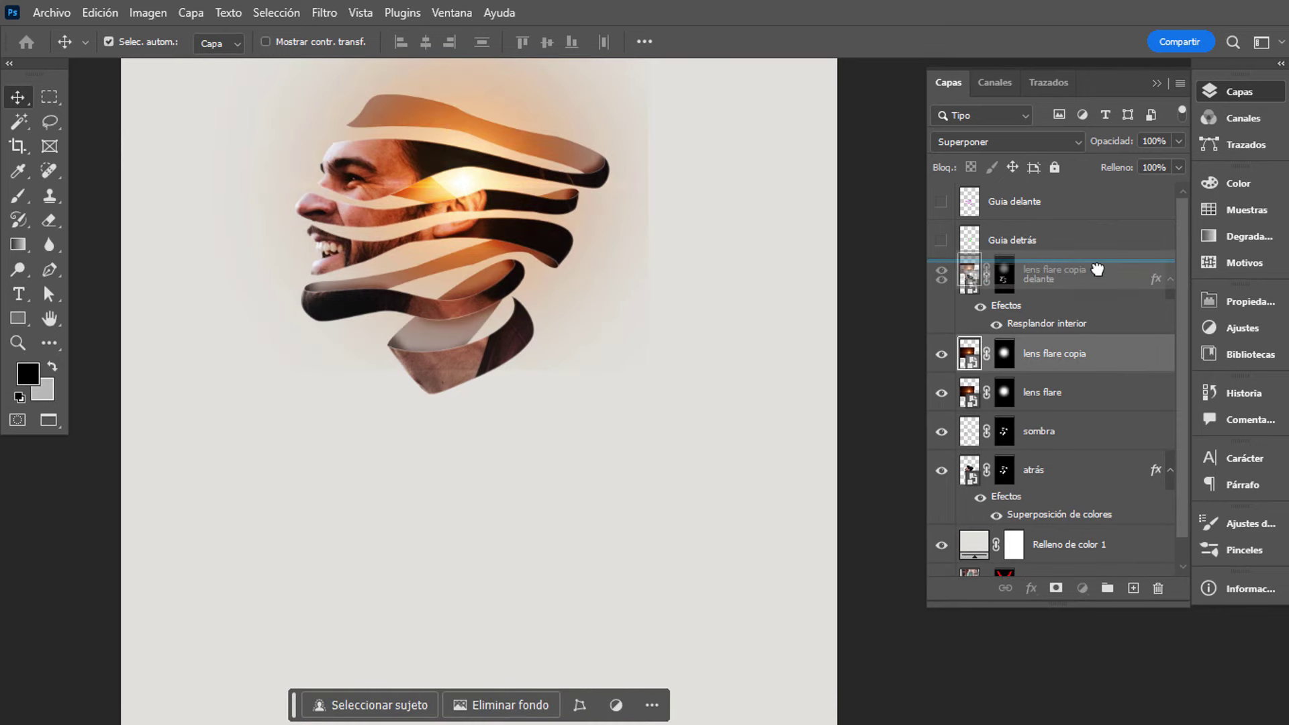
left_click(1066, 149)
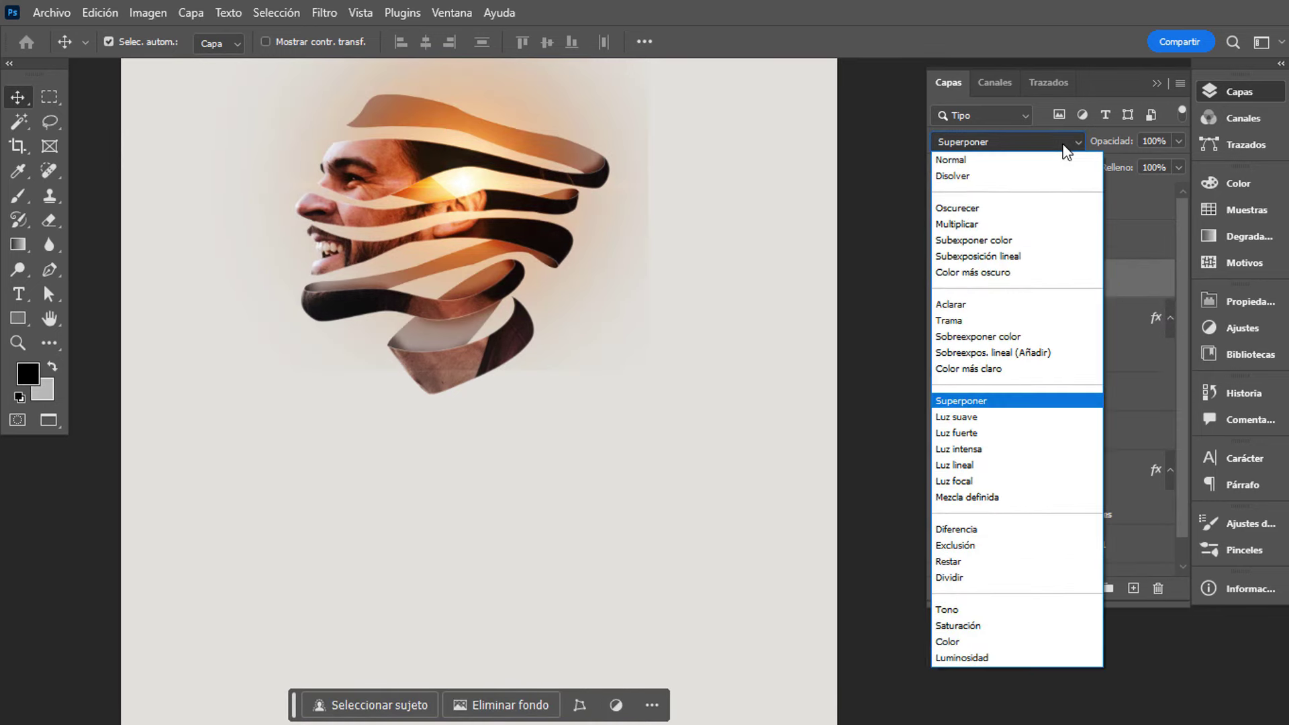
left_click(1066, 321)
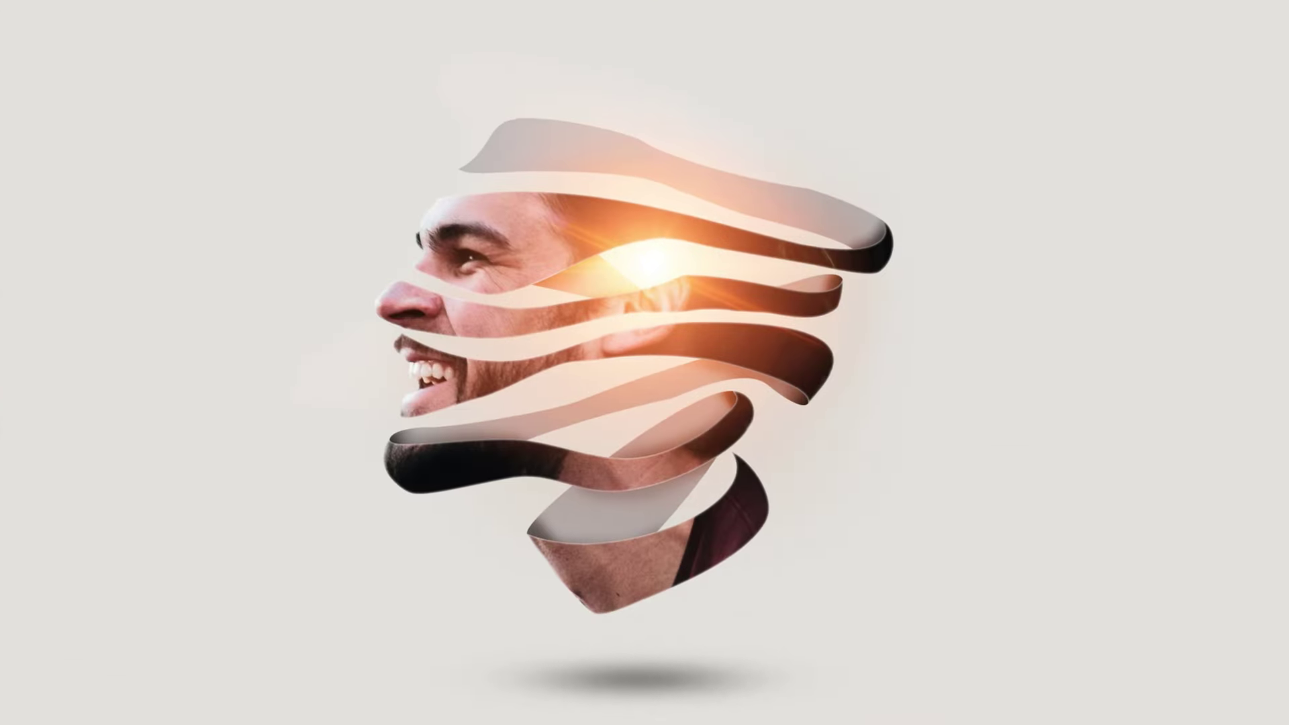